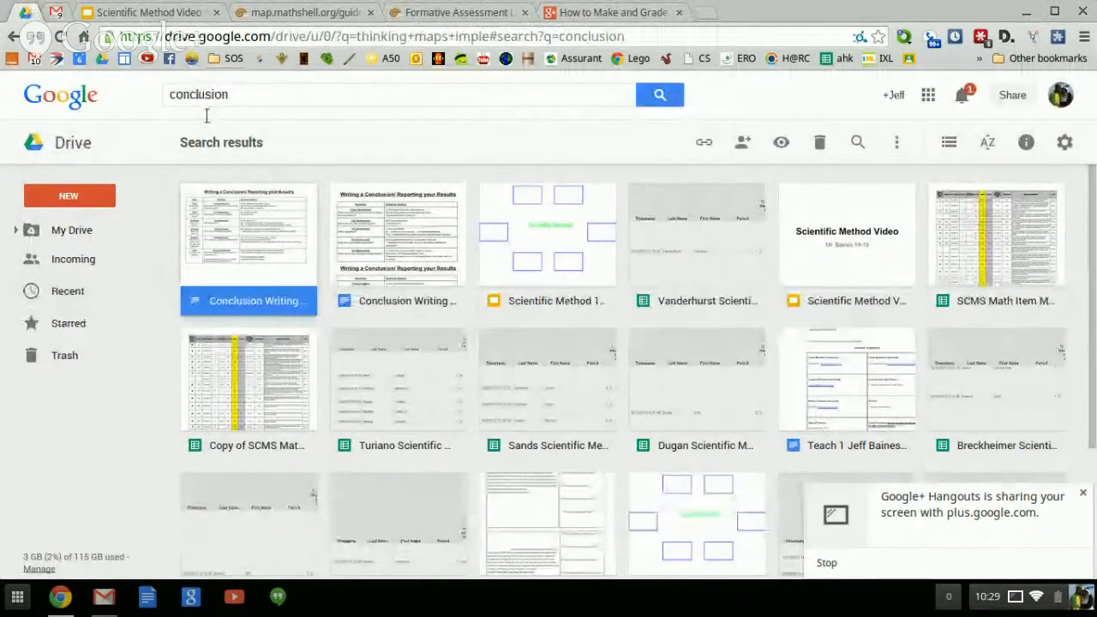
Leave the 'conclusion' search results and show the full My Drive file list.
left_click(72, 238)
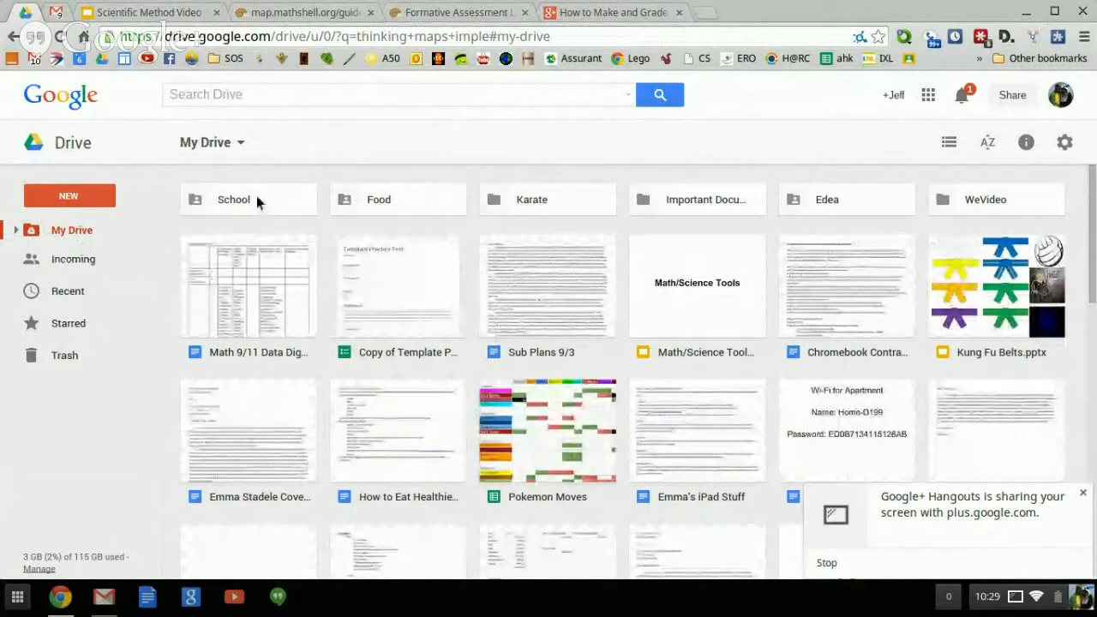
Create a new blank Google Form from Drive's NEW menu and bring up its editor.
left_click(94, 199)
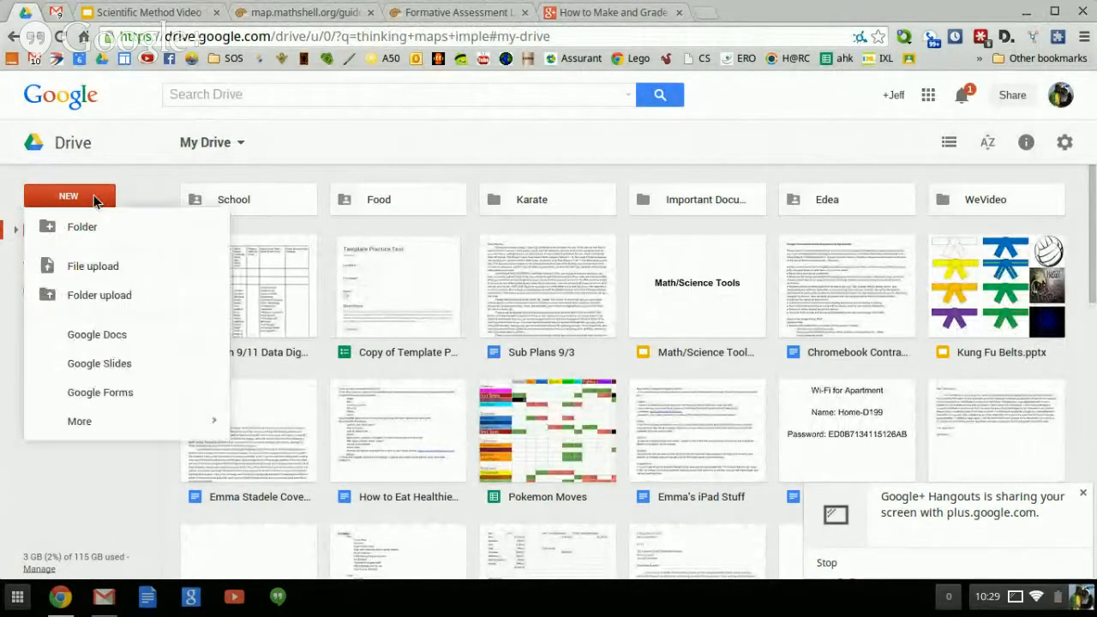
left_click(125, 393)
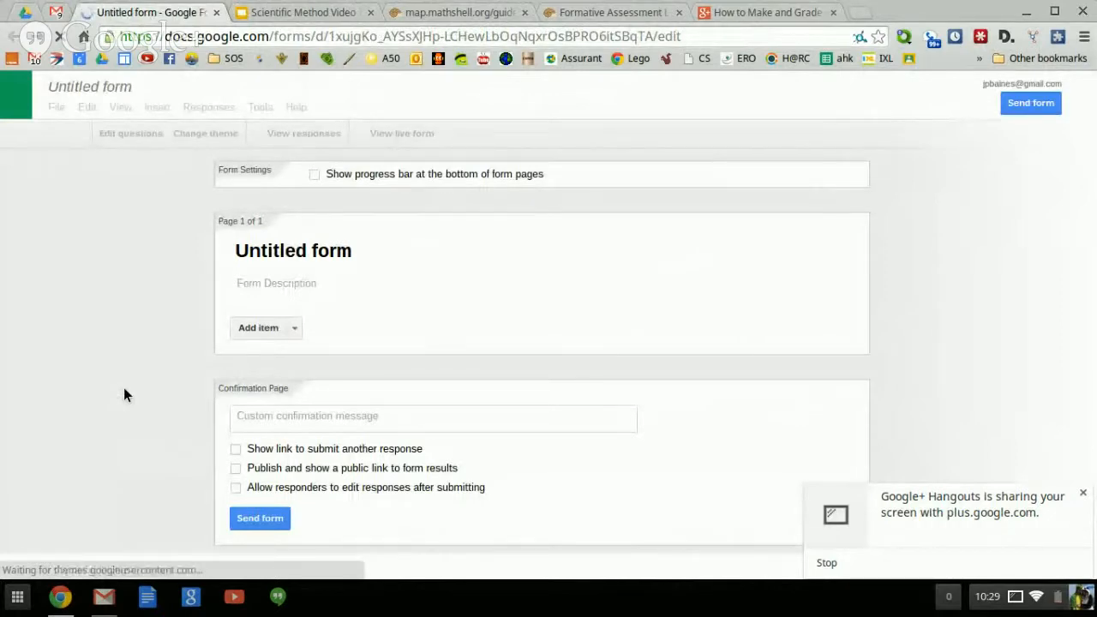
left_click(28, 13)
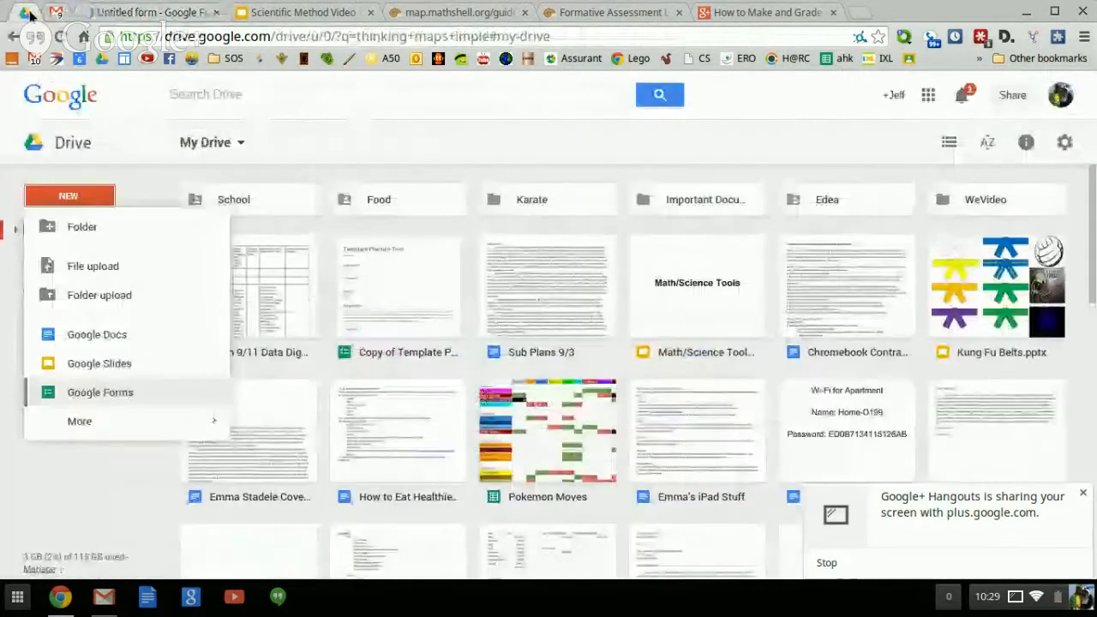
left_click(52, 200)
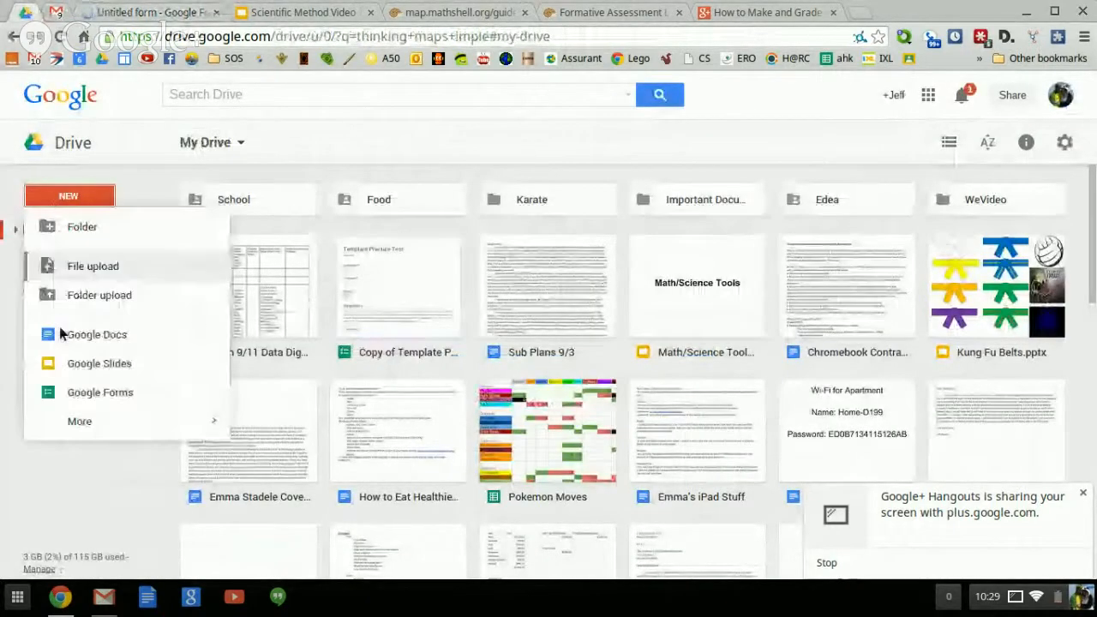
left_click(74, 393)
left_click(109, 10)
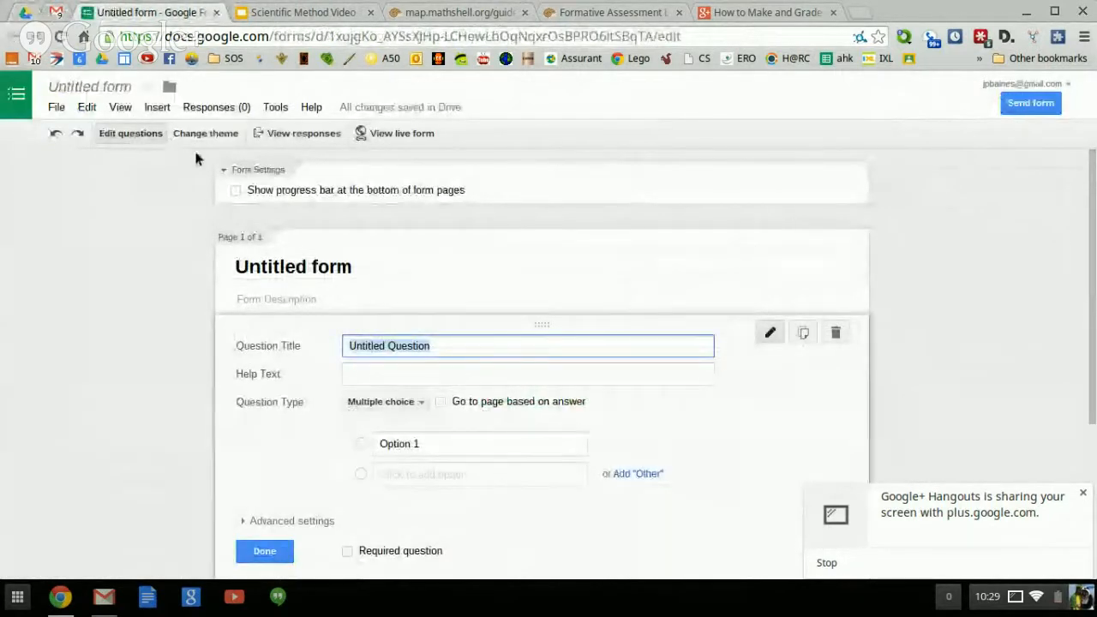
Rename the untitled form to 'Quiz 1'.
left_click(79, 91)
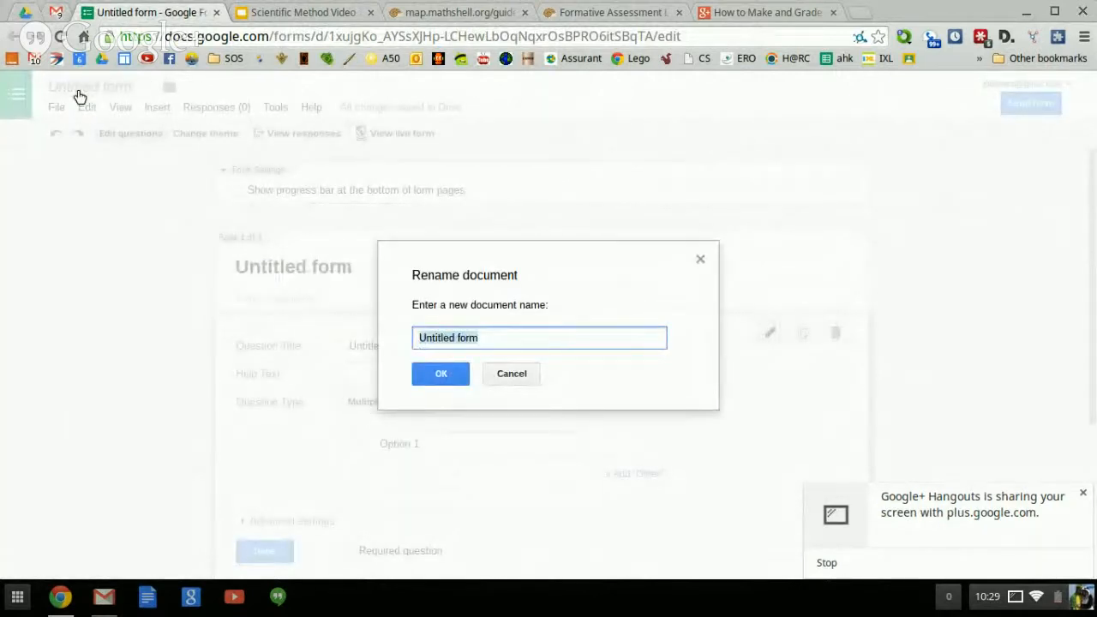
type("Quiz")
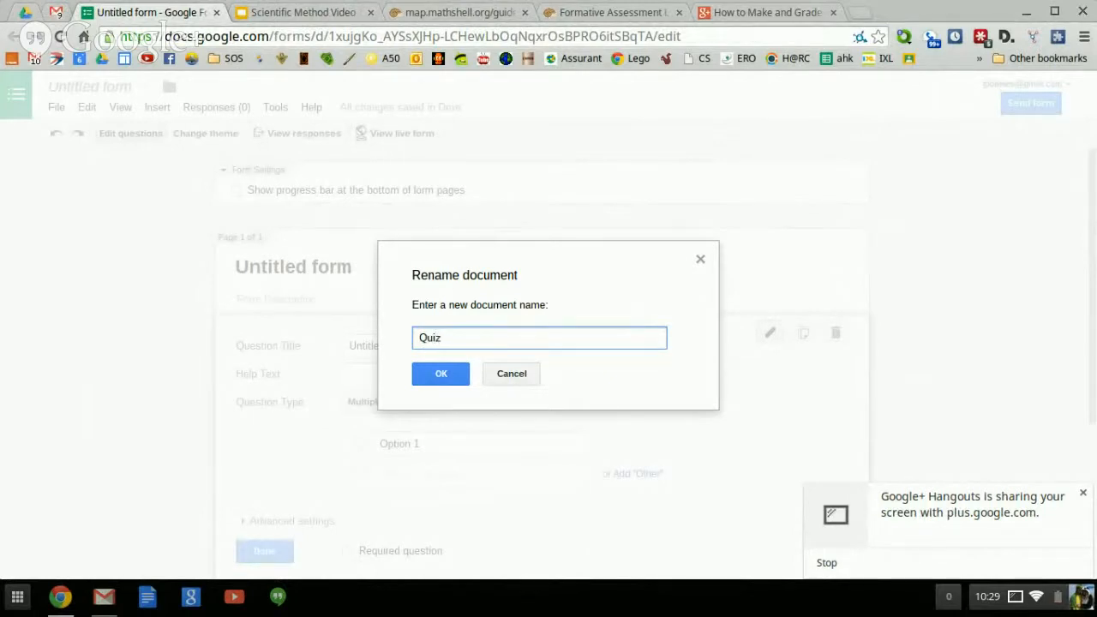
type(" 1")
left_click(435, 373)
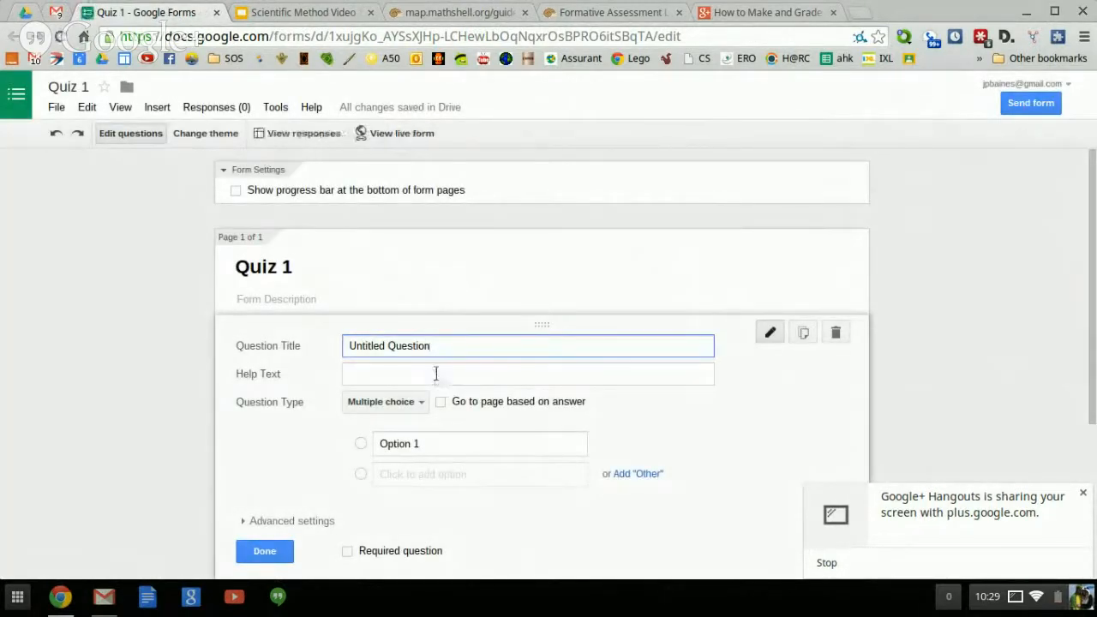
left_click(328, 299)
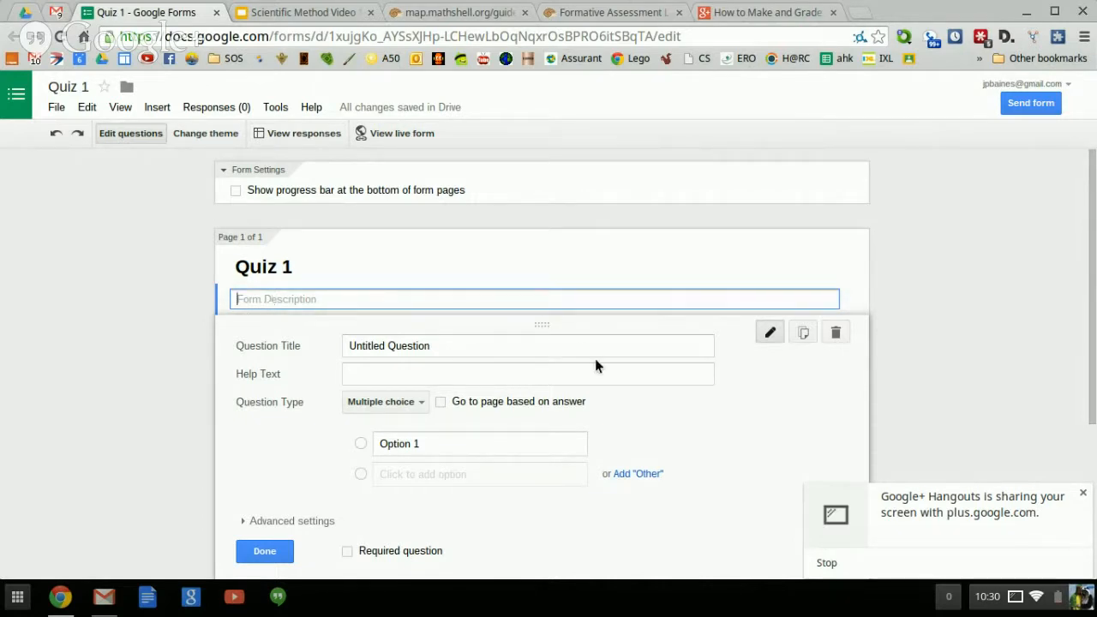
Make the first question a required Text question titled 'Last Name'.
left_click(473, 348)
key("BackSpace")
key("BackSpace")
key("BackSpace")
key("BackSpace")
key("BackSpace")
key("BackSpace")
key("BackSpace")
key("BackSpace")
key("BackSpace")
key("BackSpace")
key("BackSpace")
key("BackSpace")
key("BackSpace")
key("BackSpace")
key("BackSpace")
key("BackSpace")
key("BackSpace")
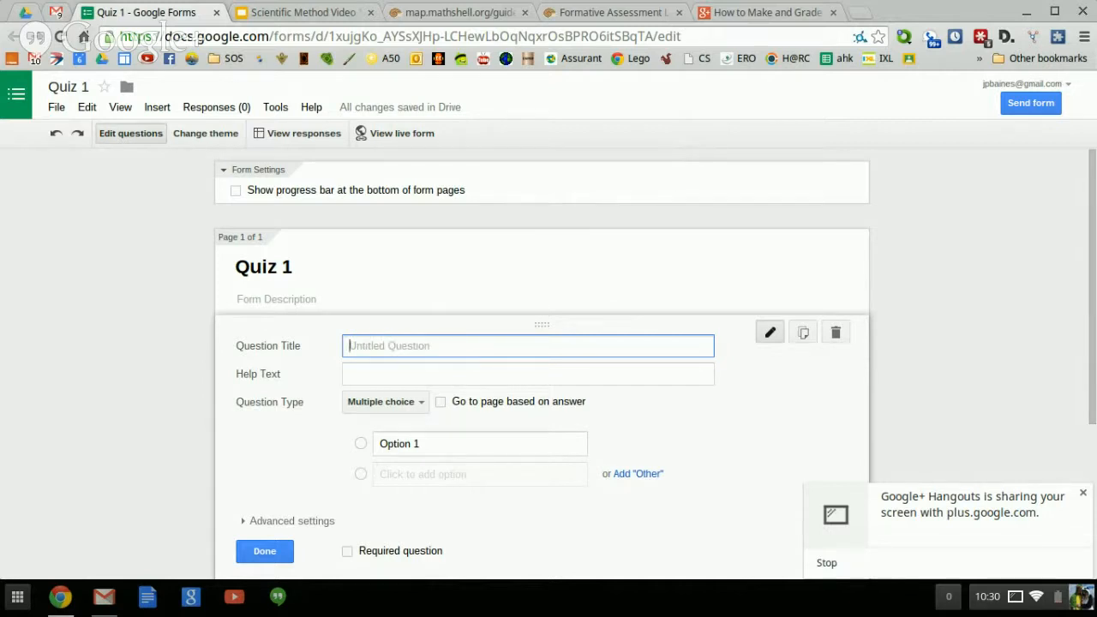
type("Last Name")
left_click(380, 403)
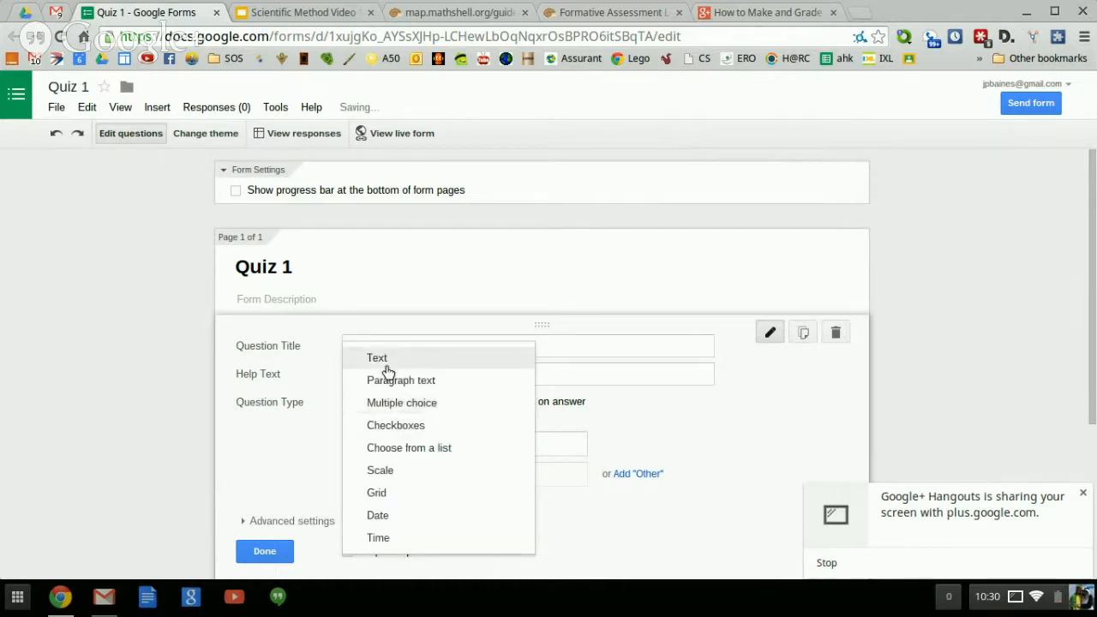
left_click(390, 359)
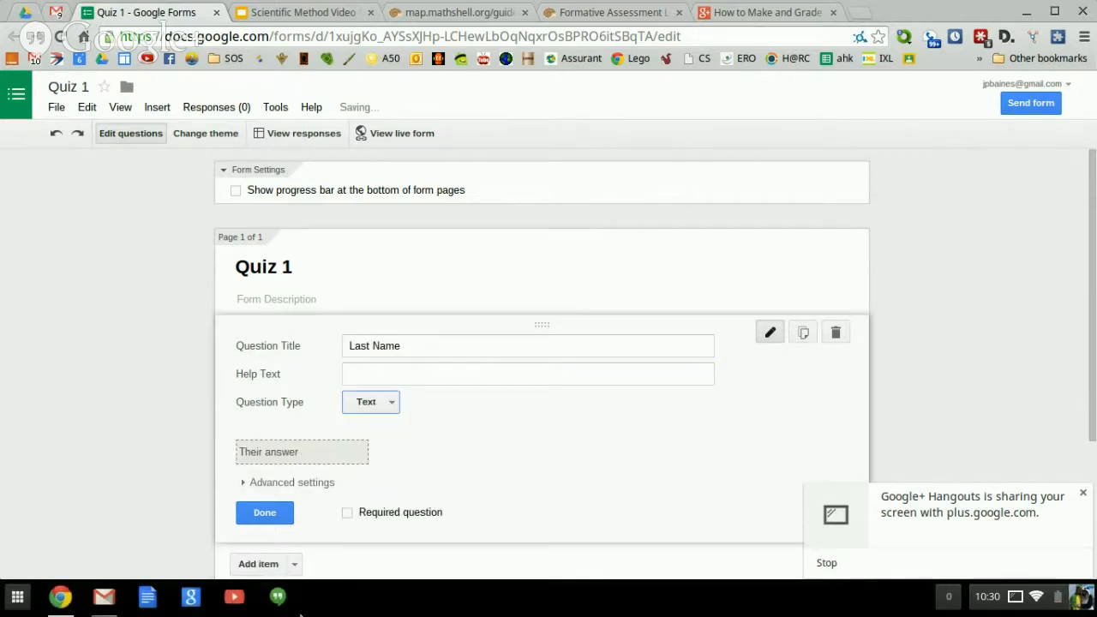
left_click(348, 513)
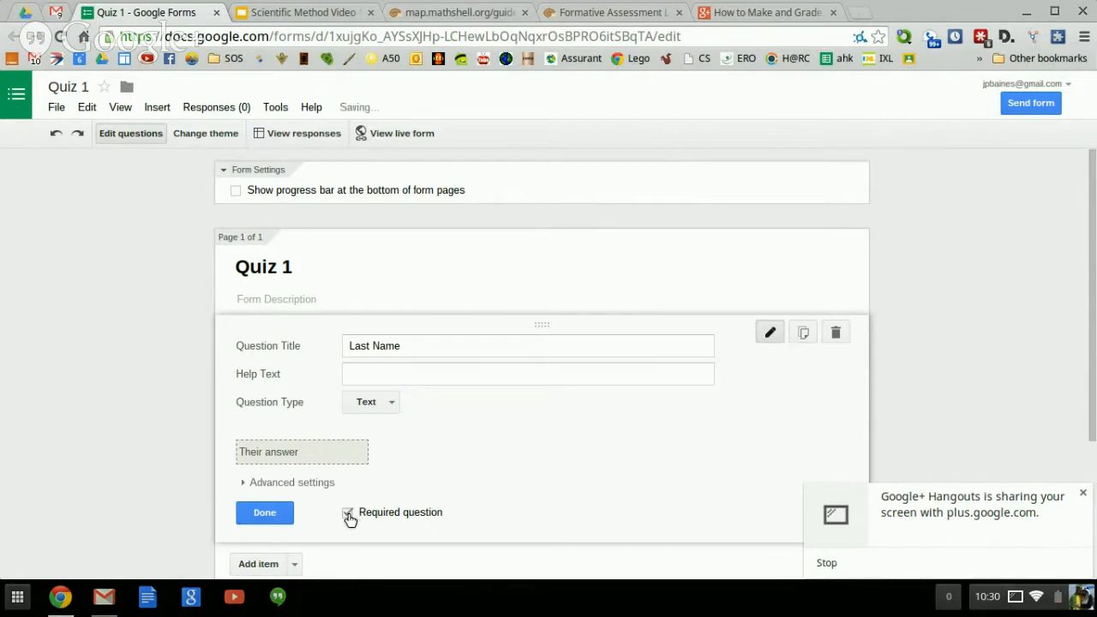
left_click(264, 513)
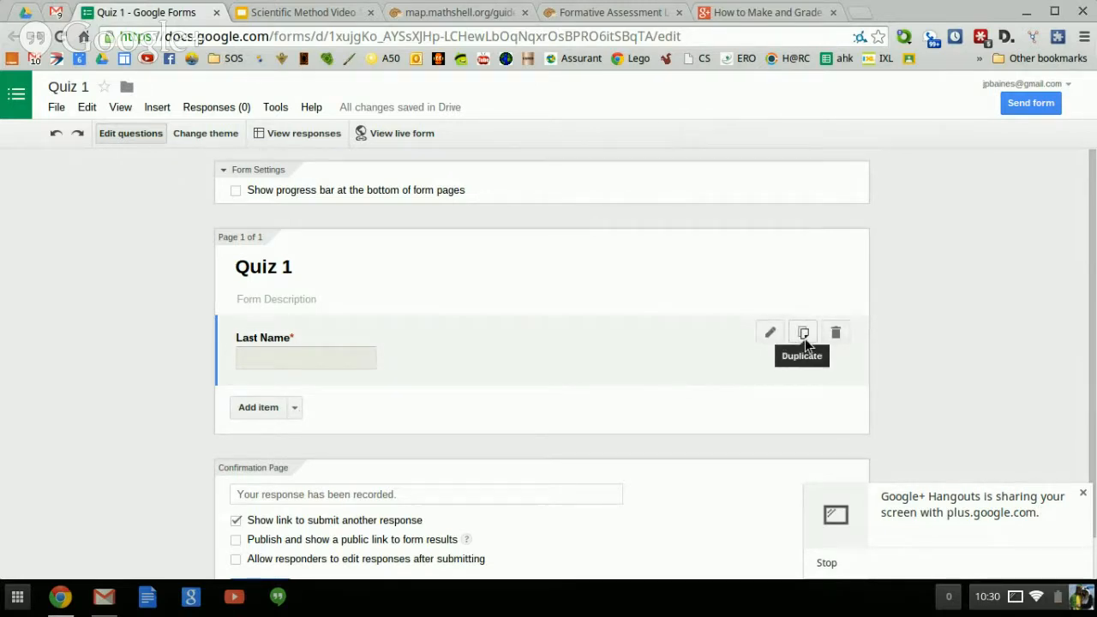
Duplicate the Last Name question and retitle the copy 'First Name'.
left_click(804, 334)
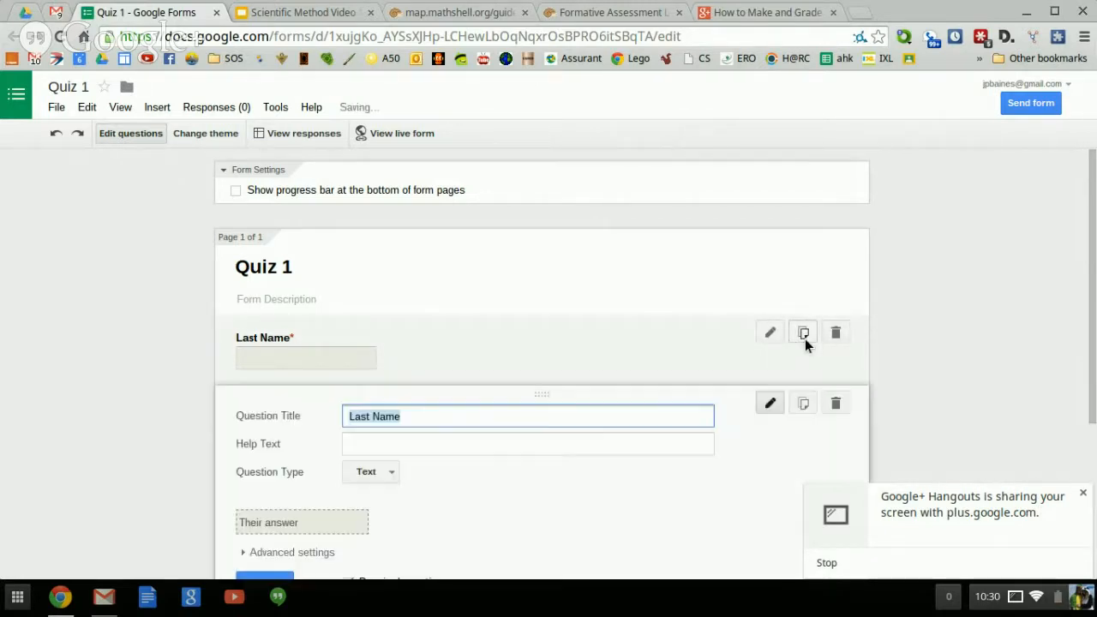
left_click(381, 408)
key("BackSpace")
key("BackSpace")
key("BackSpace")
key("BackSpace")
key("BackSpace")
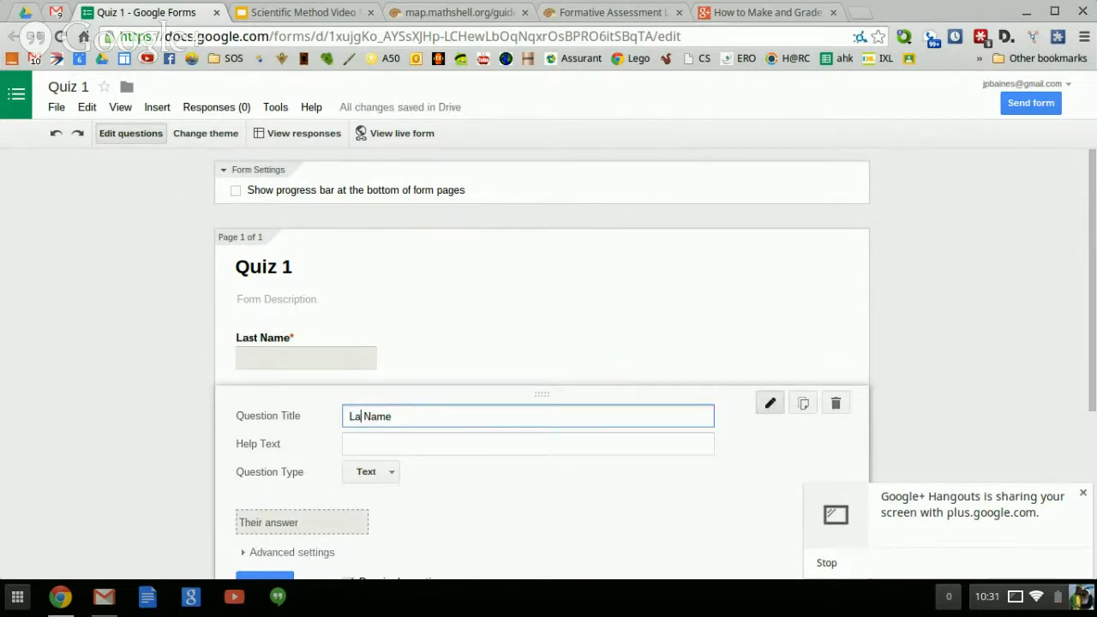
type("First")
scroll(252, 538, "down", 1)
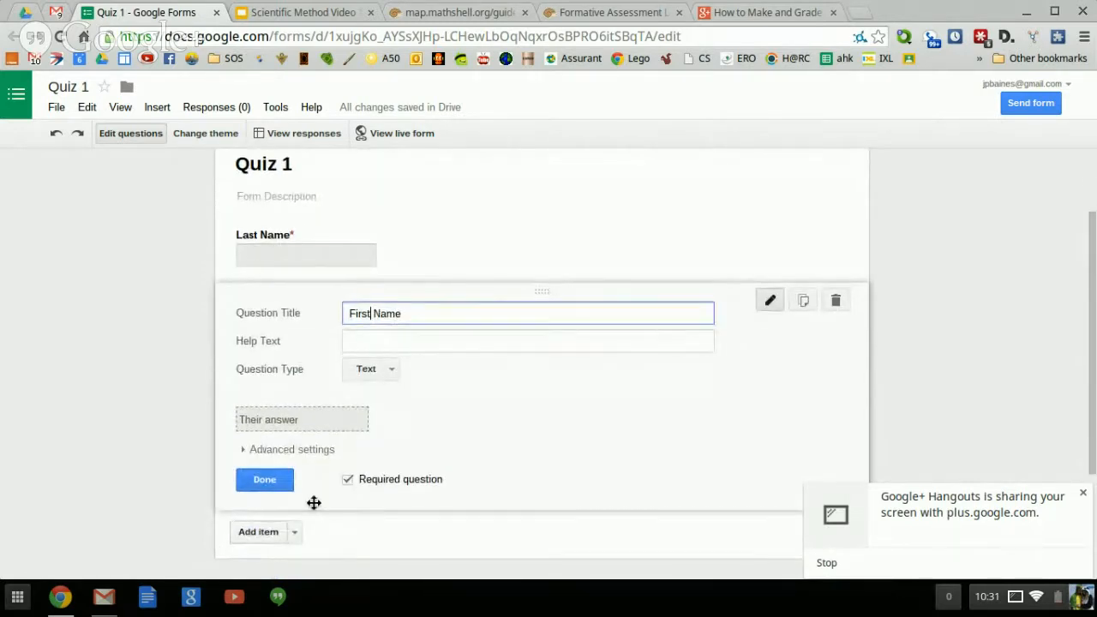
left_click(263, 480)
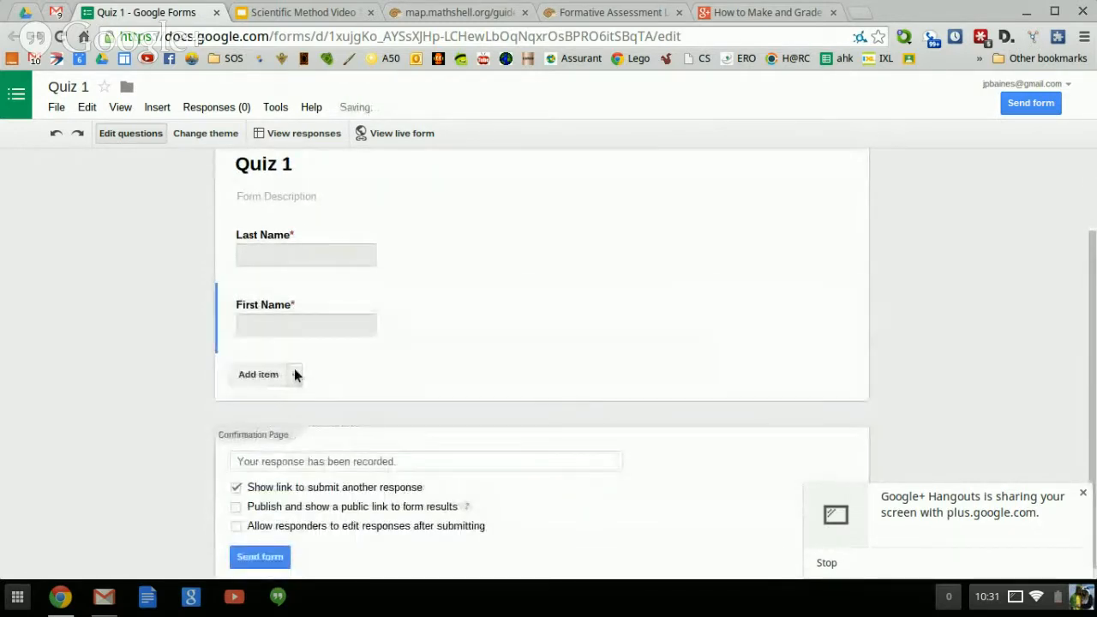
Add a required question titled 'Period' as a choose-from-a-list item.
left_click(295, 372)
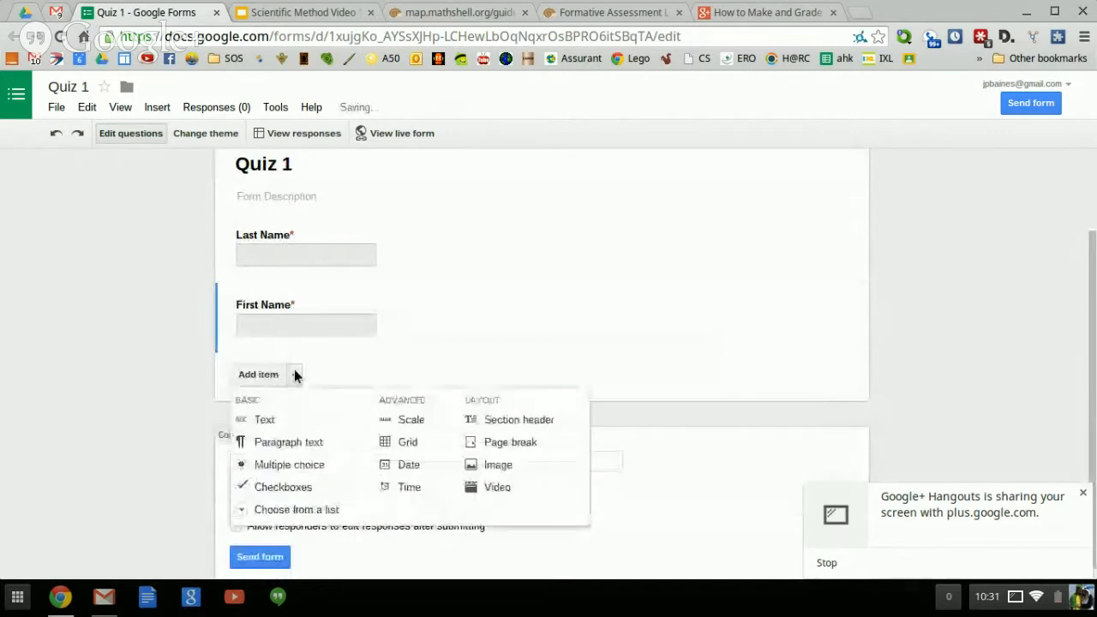
left_click(295, 492)
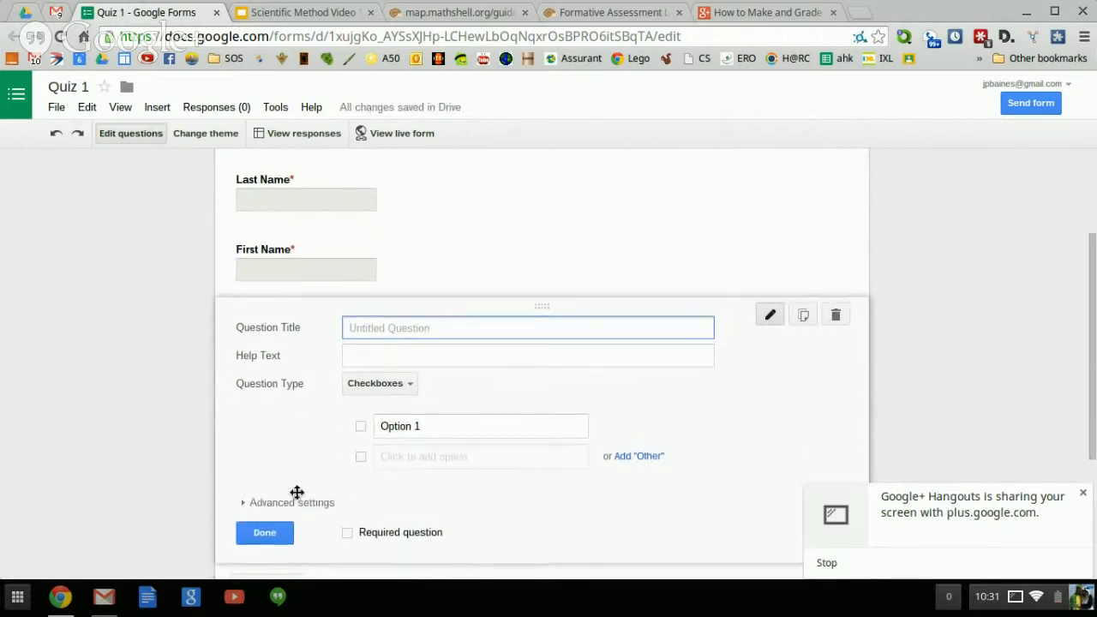
left_click(348, 532)
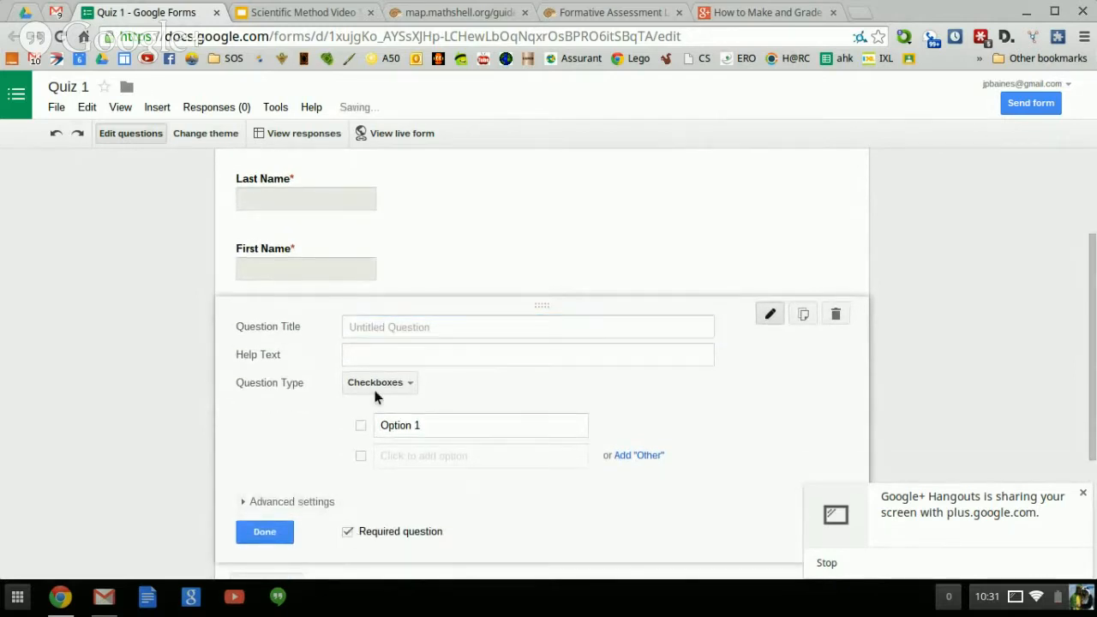
left_click(370, 323)
type("Perio")
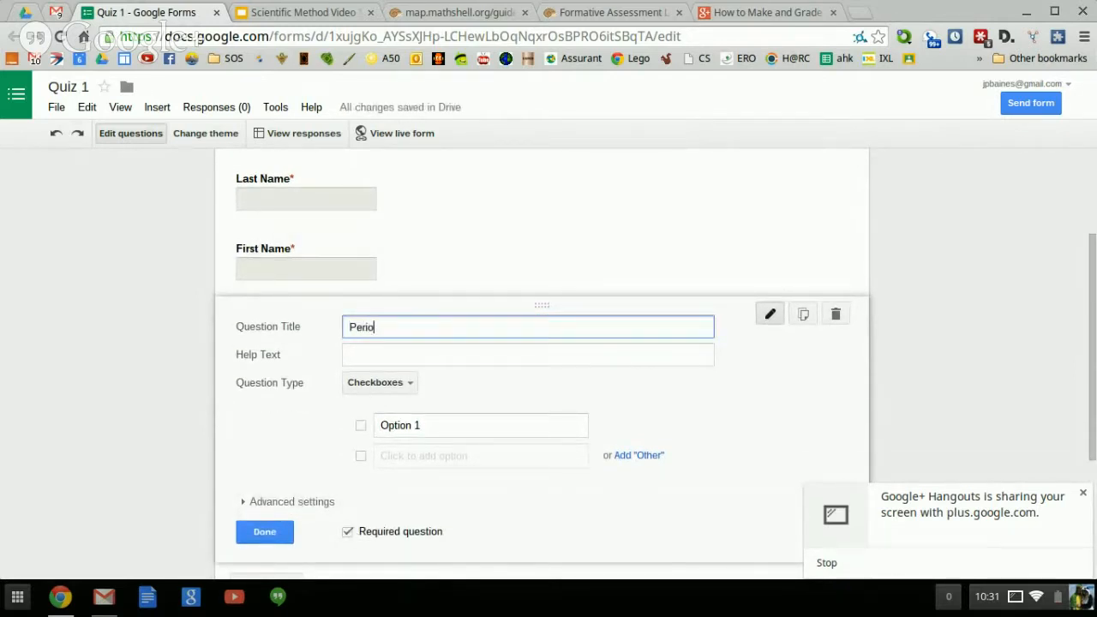
type("d Nu")
key("BackSpace")
key("BackSpace")
key("BackSpace")
left_click(429, 424)
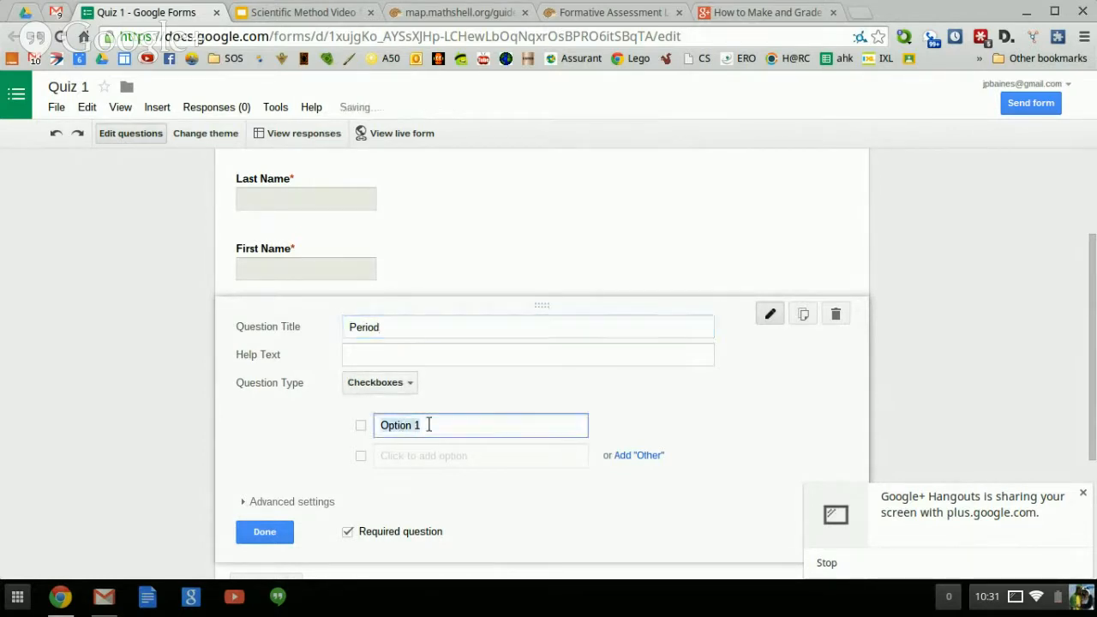
left_click(411, 387)
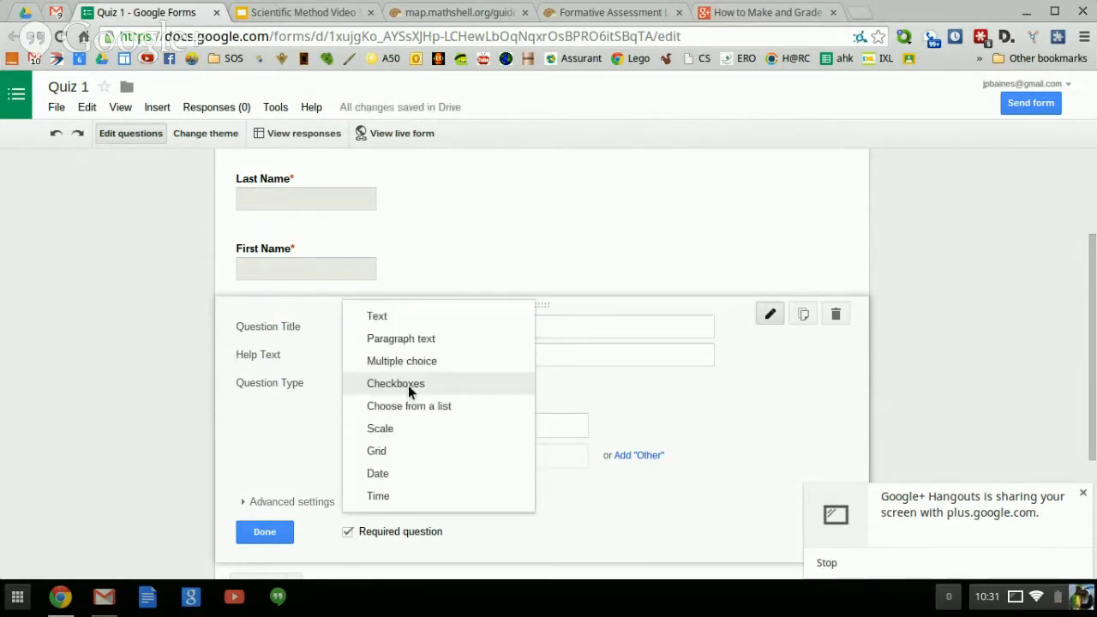
left_click(415, 399)
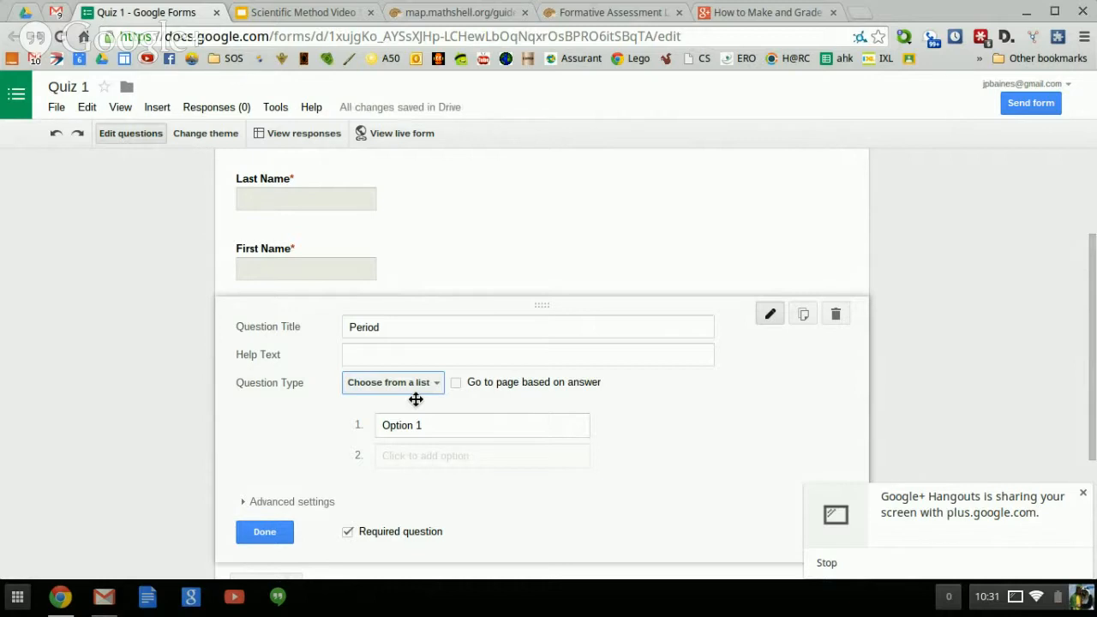
Give the Period question the choices 1, 2, 3, 4, 5, 6 and 7.
left_click(433, 425)
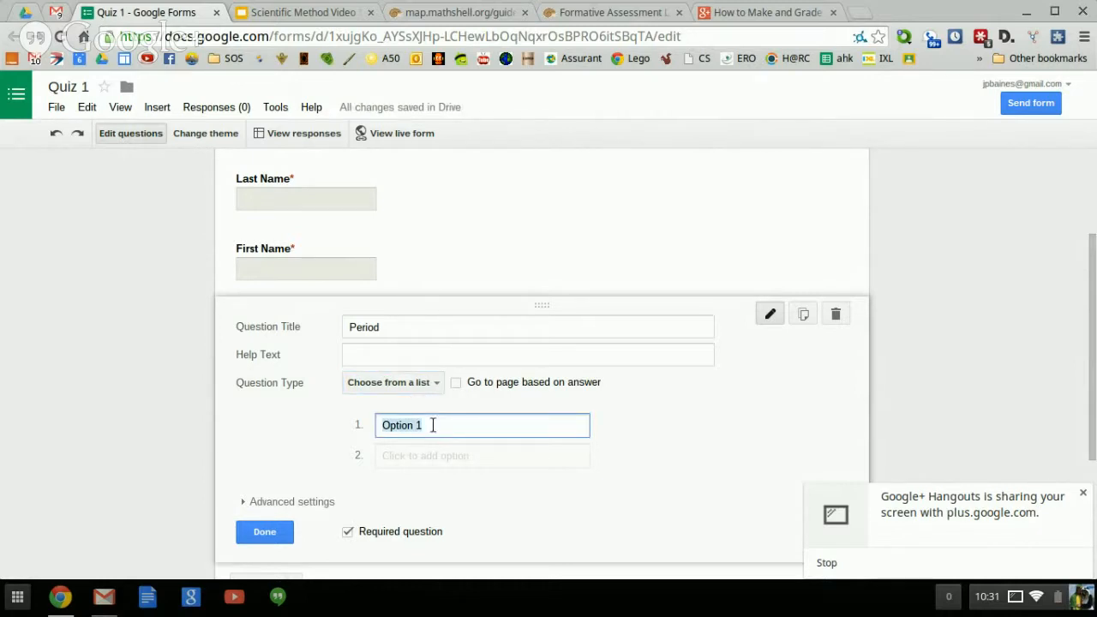
type("1")
key("Return")
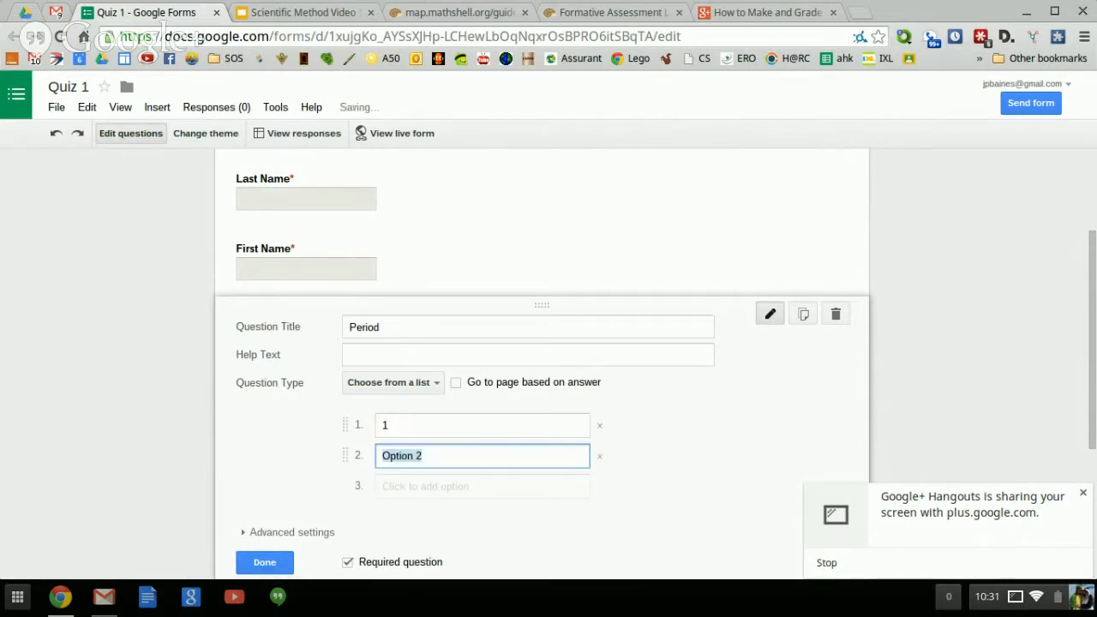
type("2")
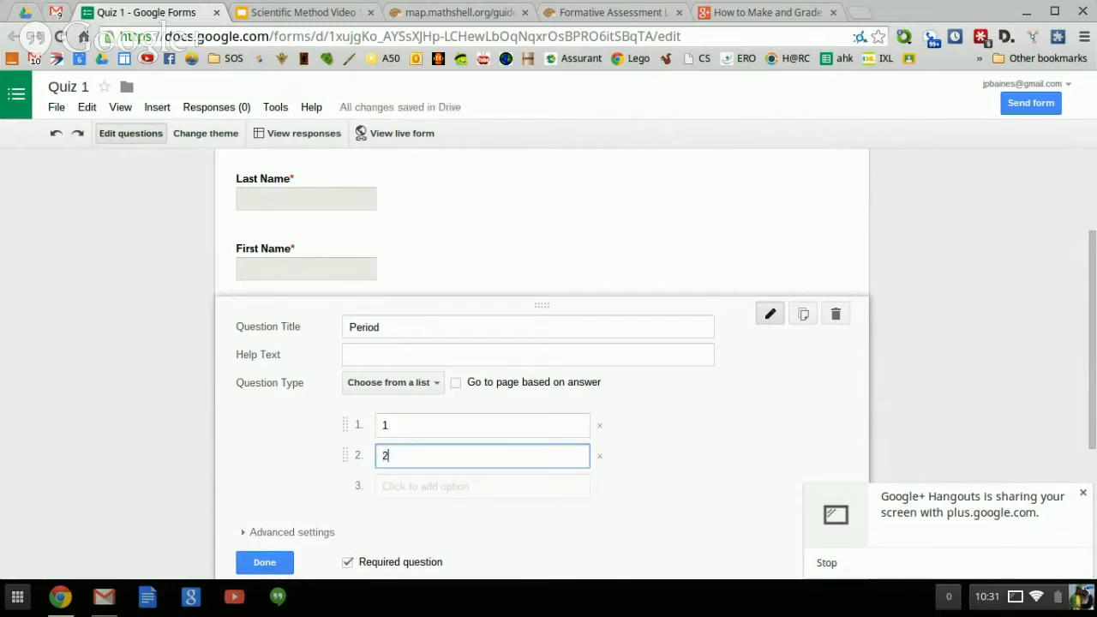
key("Return")
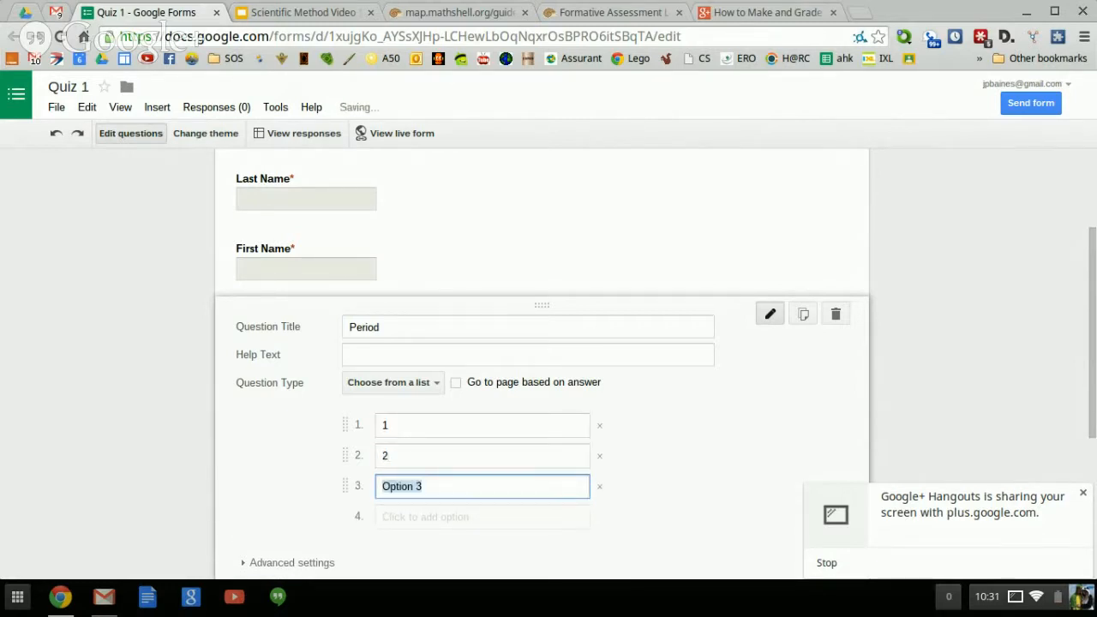
type("3")
key("Return")
type("4")
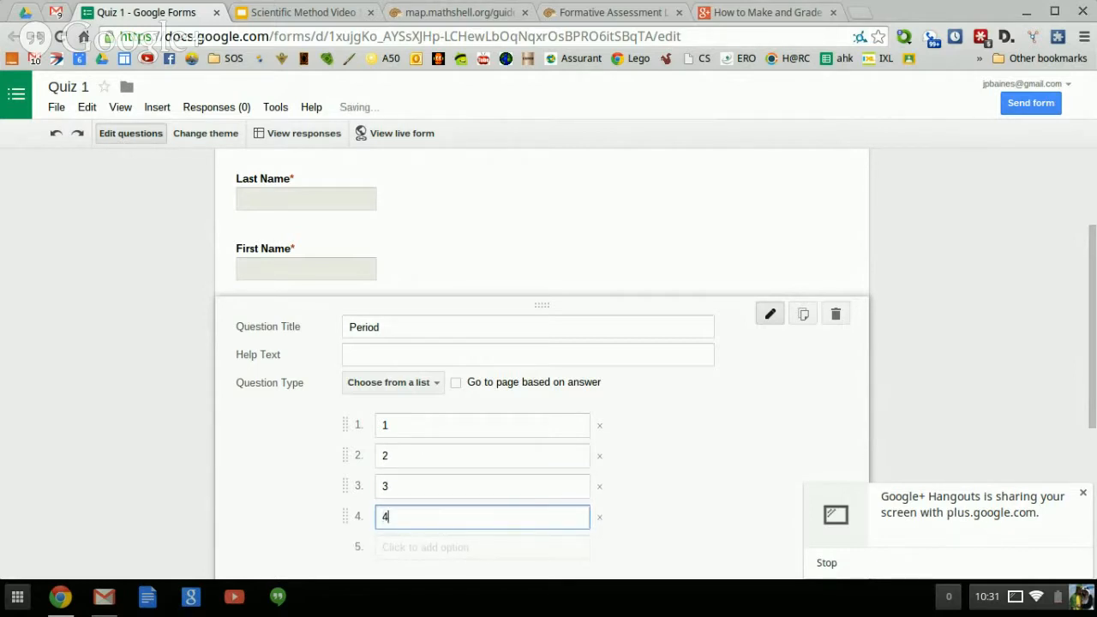
key("Return")
type("5")
key("Return")
type("6")
key("Return")
type("7")
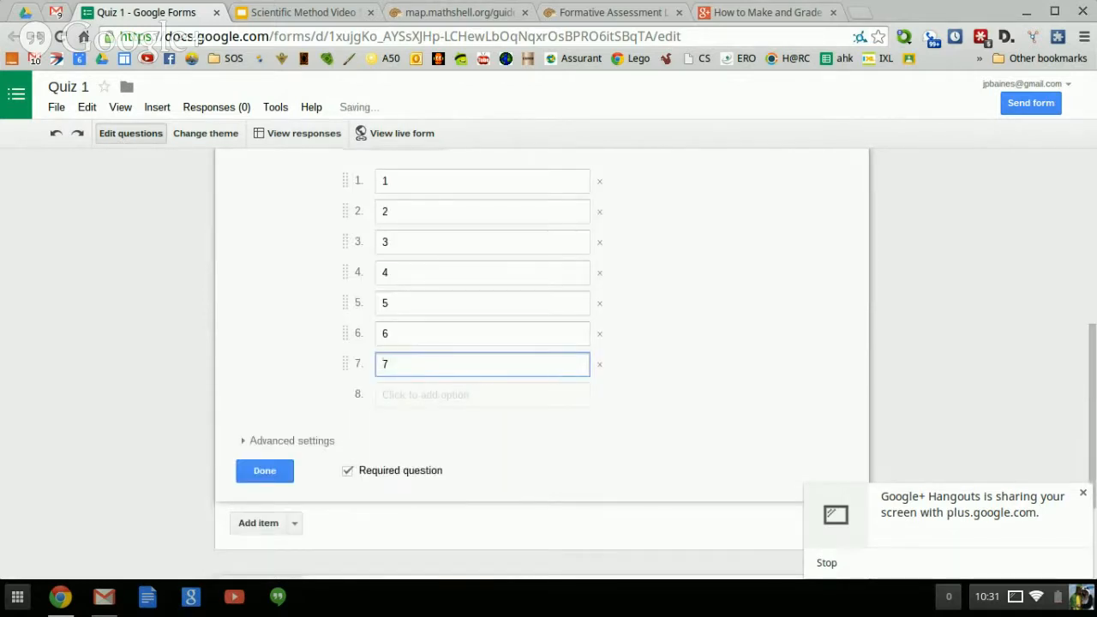
left_click(277, 471)
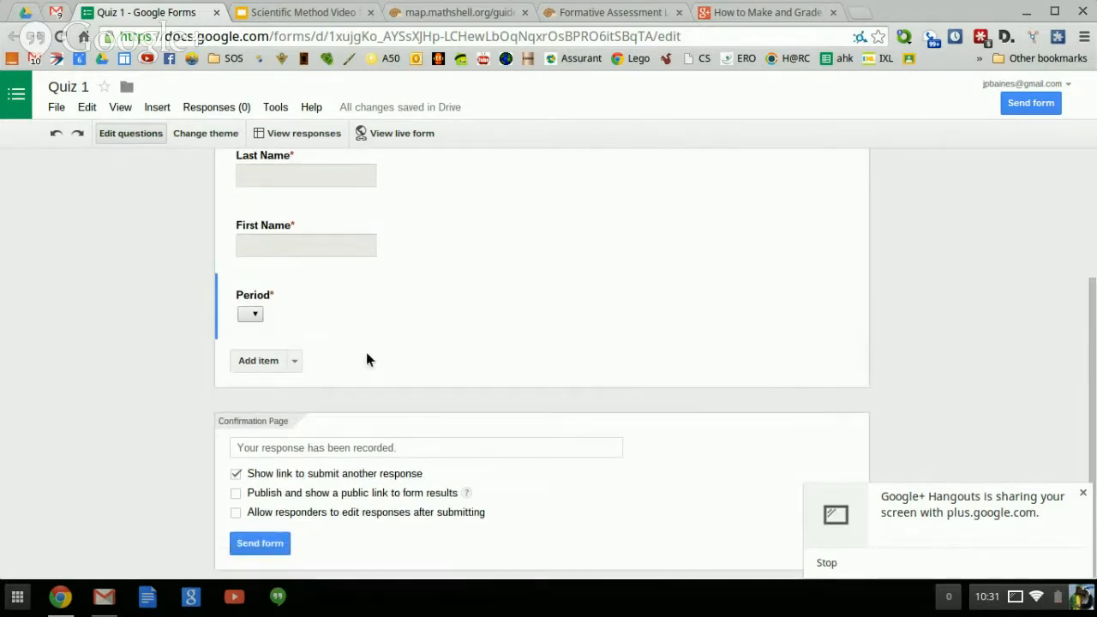
left_click(294, 360)
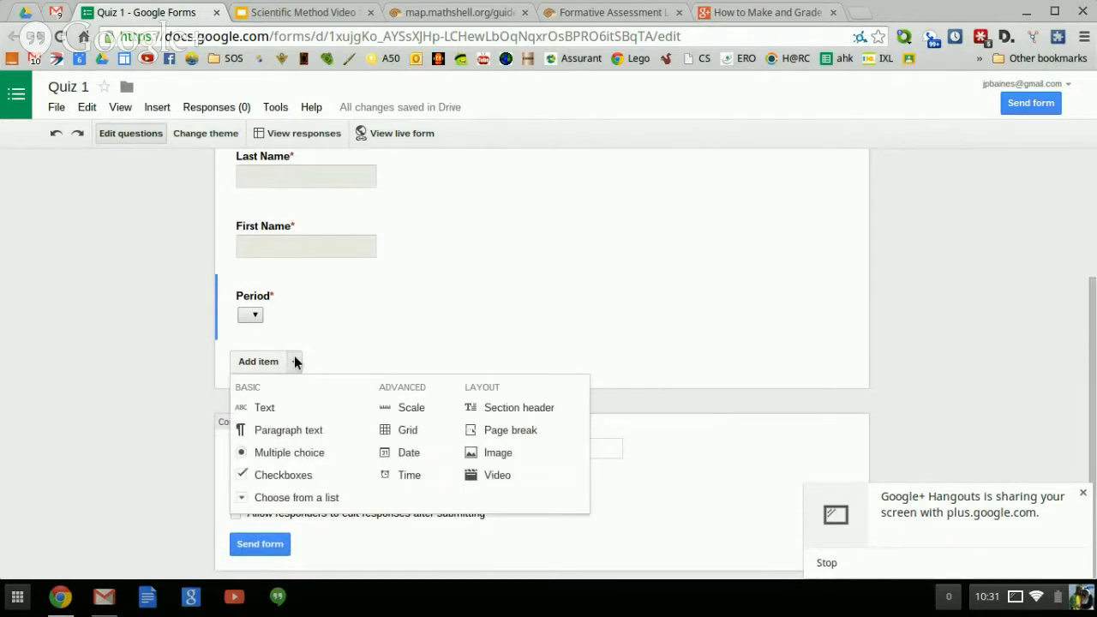
Add a multiple-choice question titled 'What is the age of the Earth?'.
left_click(292, 449)
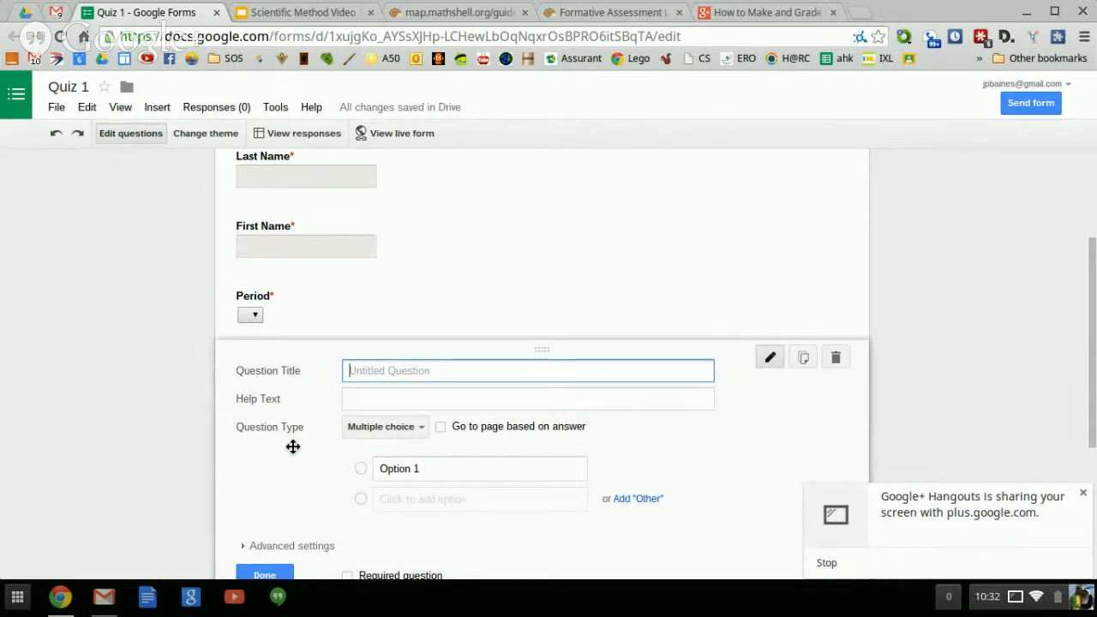
type("What is")
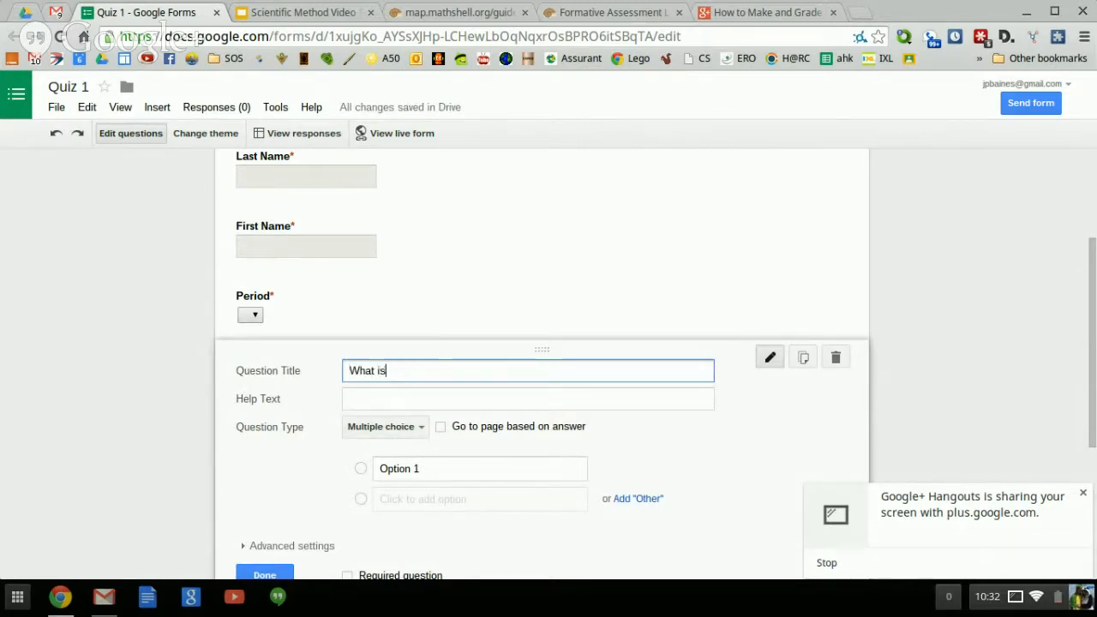
type(" the age of t")
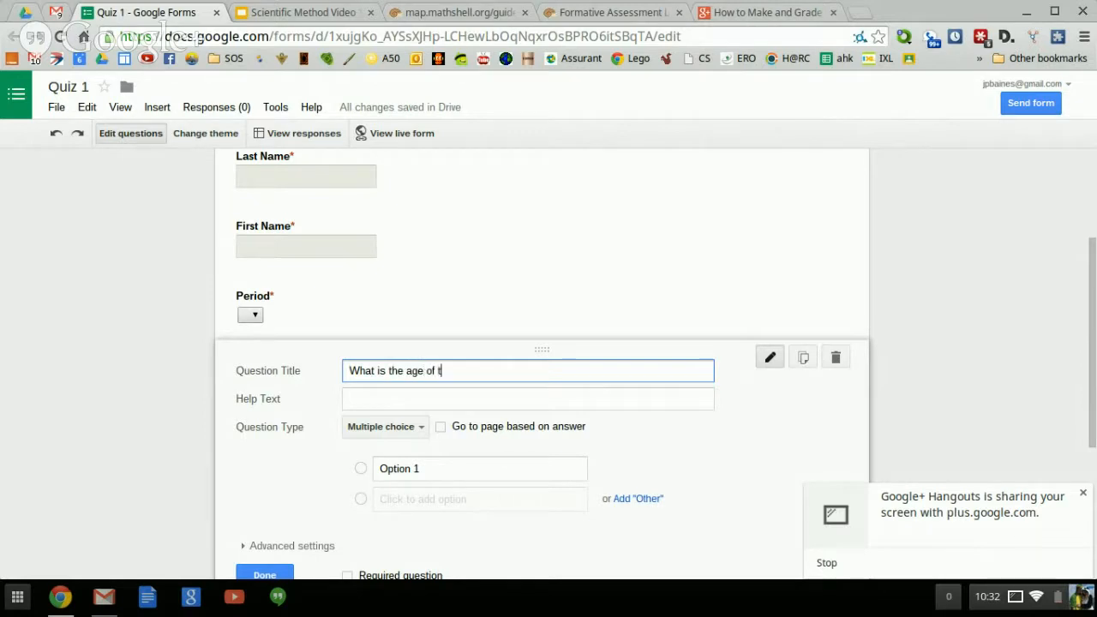
type("he Earth?")
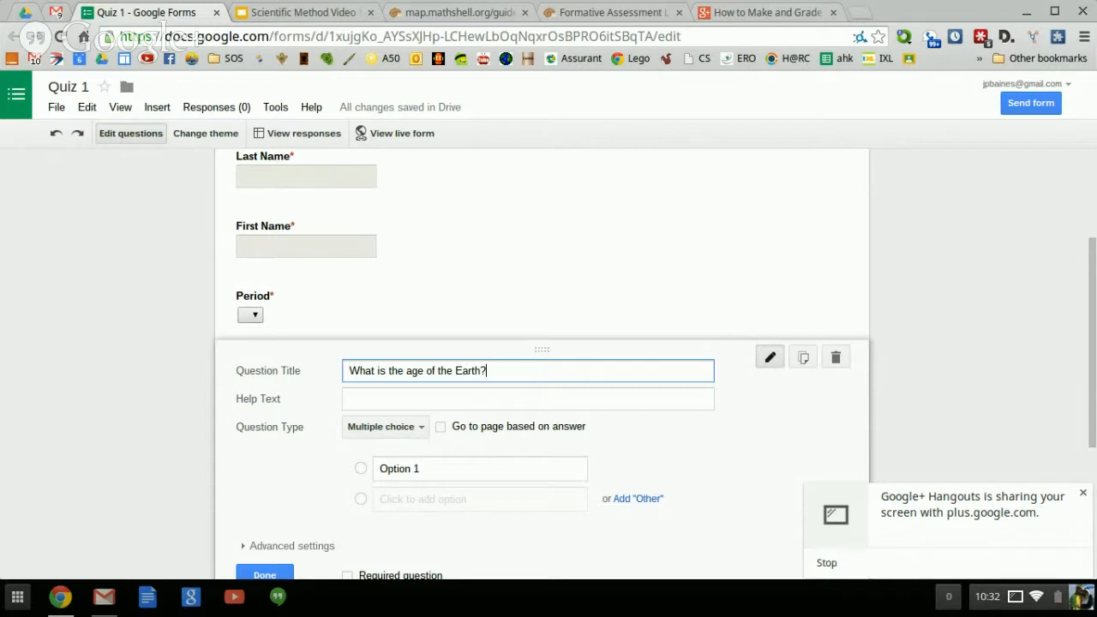
Enter the answers 4.6 Thousand, 4.6 Million Years and 4.6 Billion Years.
left_click(422, 468)
type("4.6")
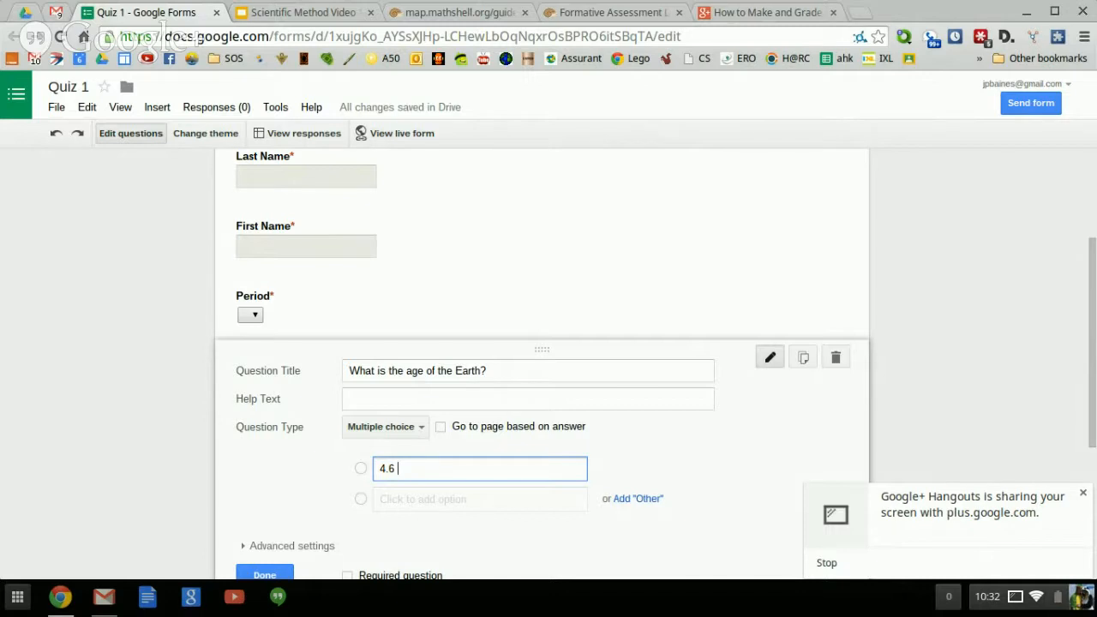
type(" Thousand")
key("Return")
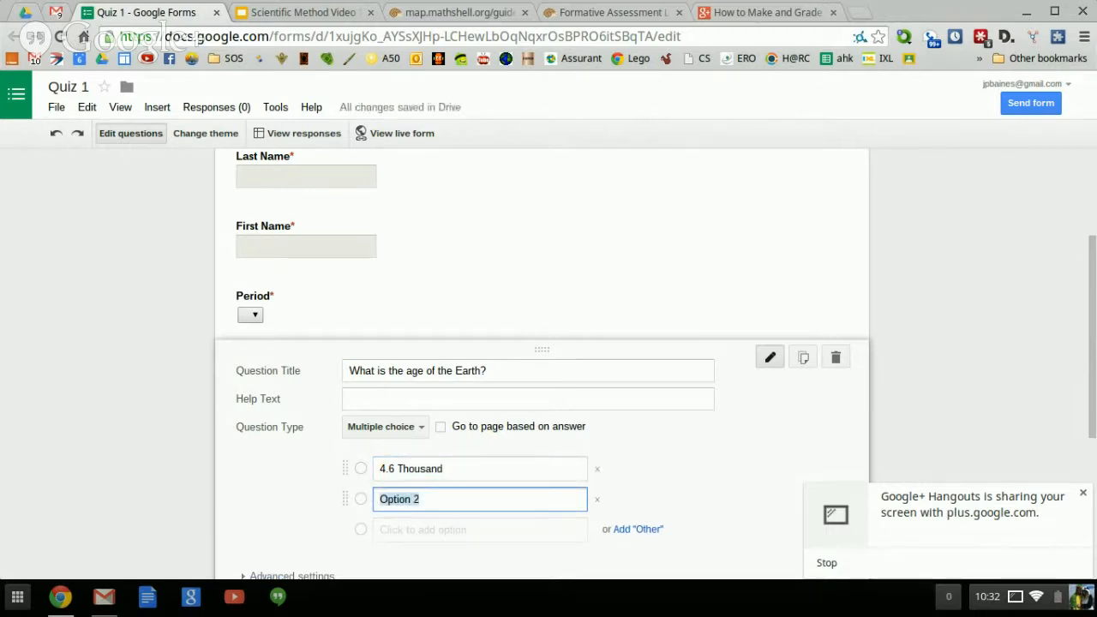
type("4.6 ")
type("Million Ye")
type("ars")
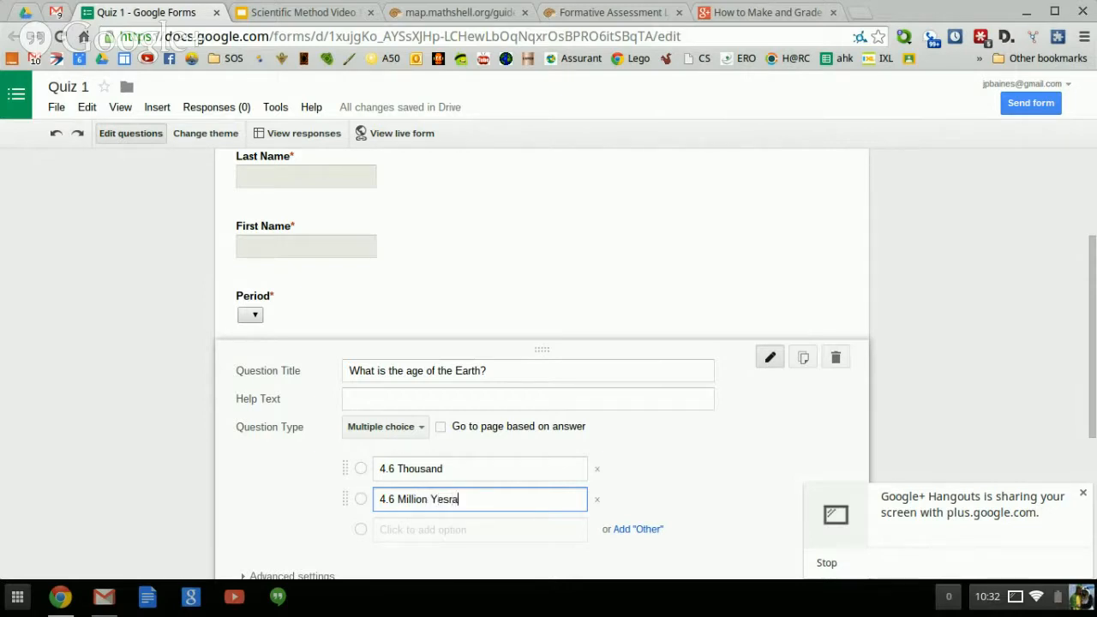
key("BackSpace")
key("BackSpace")
type("s")
key("BackSpace")
type("rs")
key("Return")
type("4 ")
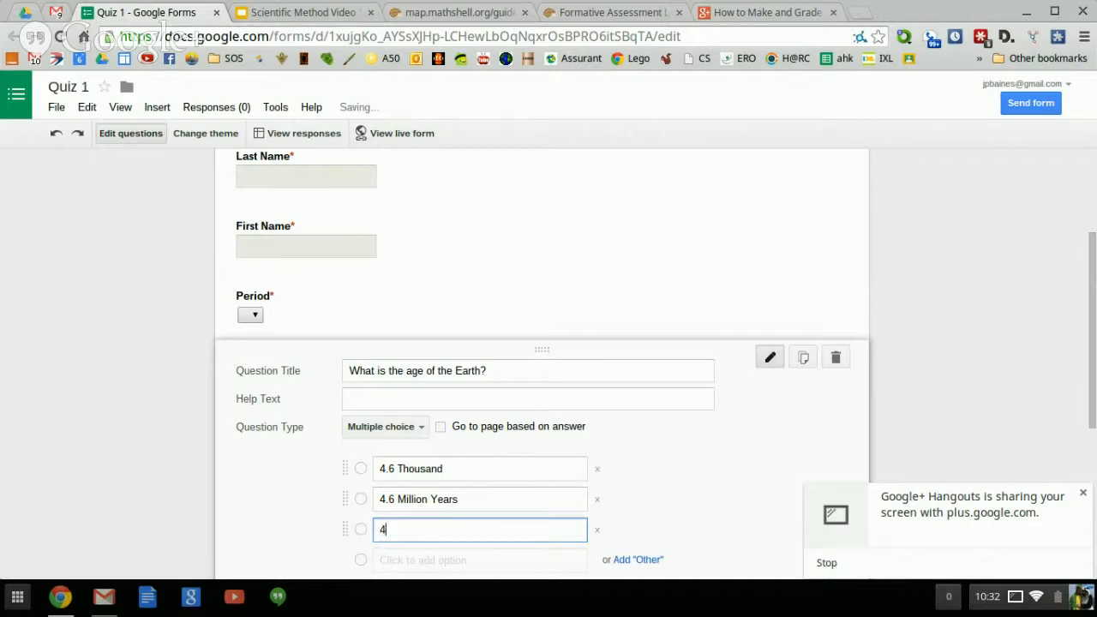
type(".6")
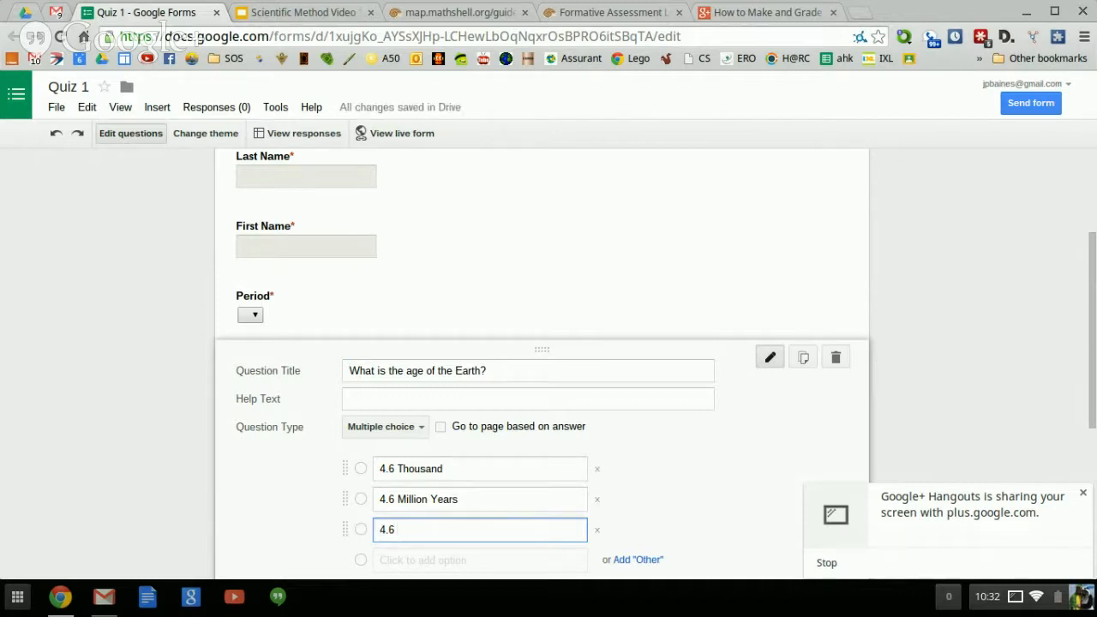
type("Billion Years")
scroll(265, 454, "down", 3)
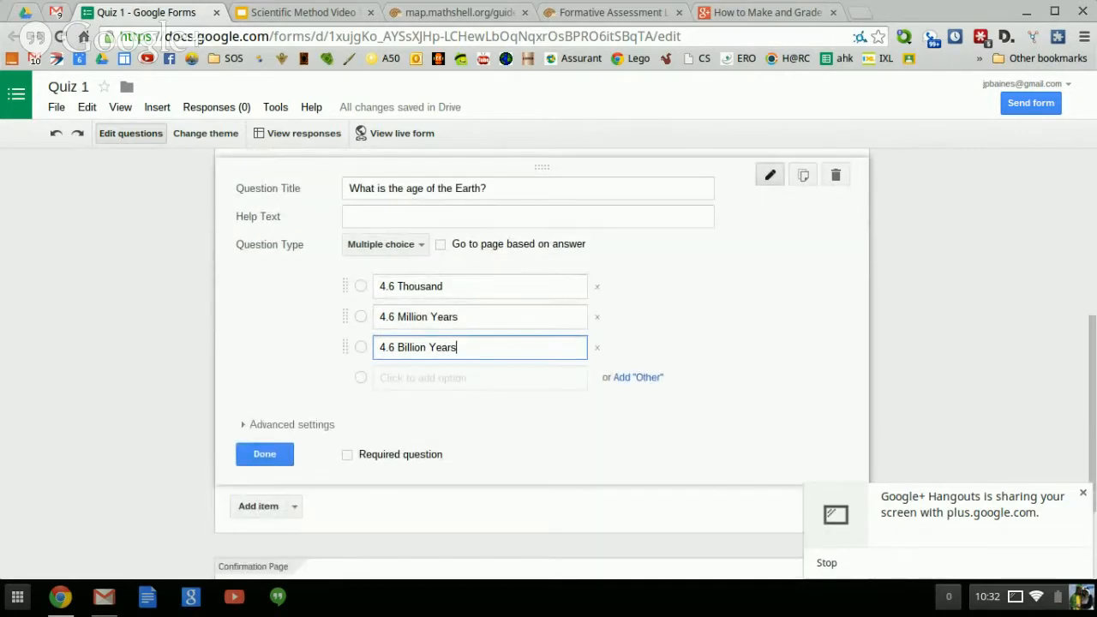
left_click(265, 455)
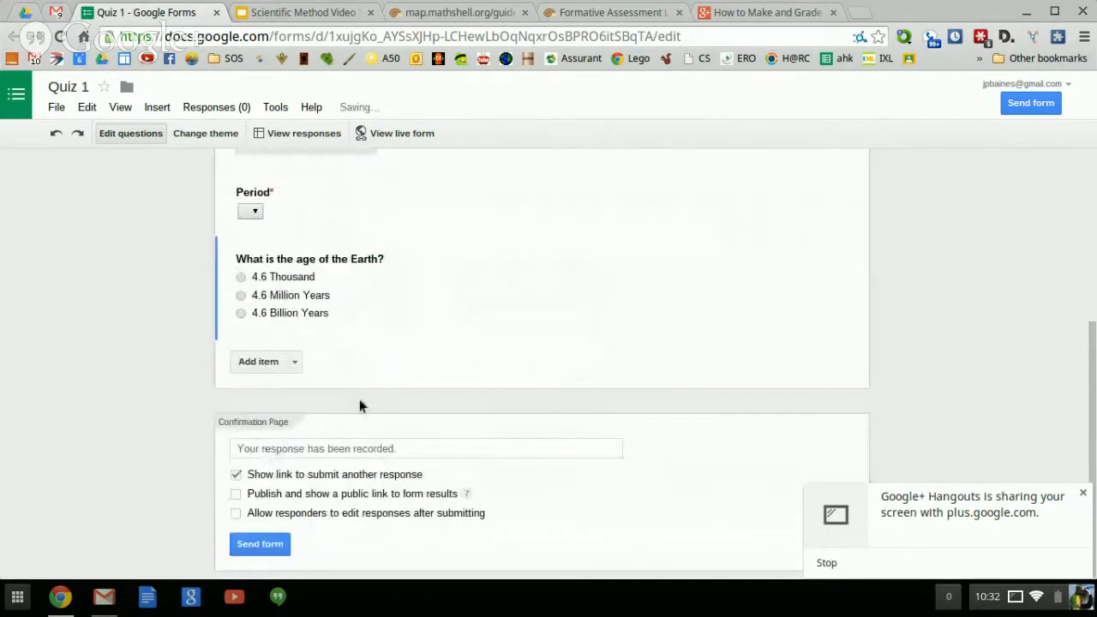
Prefix the Earth-age question title with '1) '.
scroll(408, 364, "up", 3)
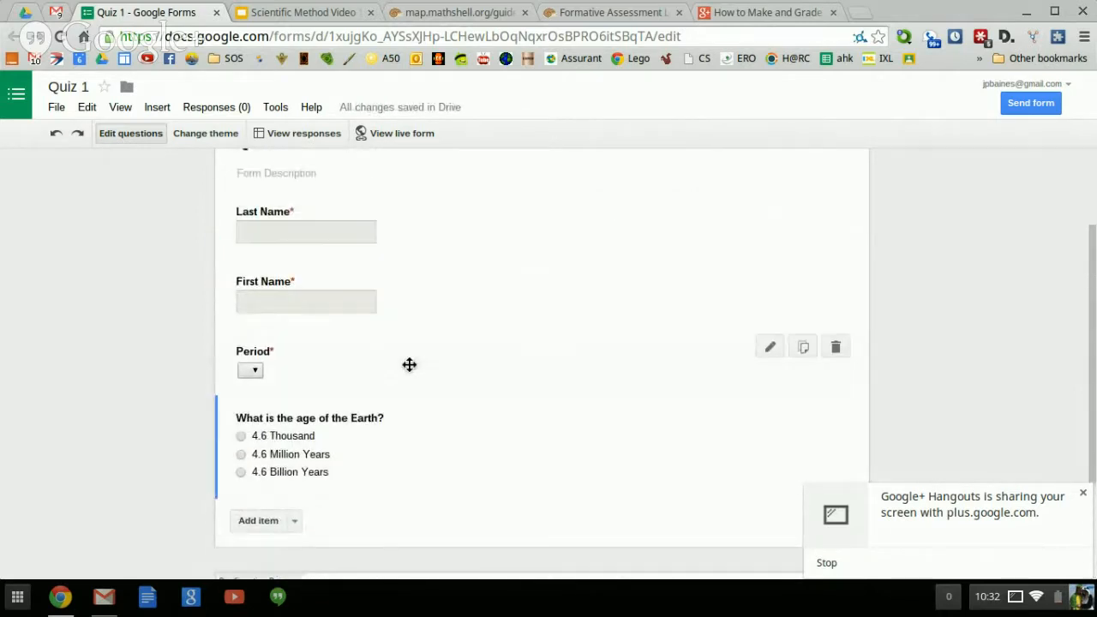
scroll(409, 365, "down", 2)
scroll(409, 364, "down", 2)
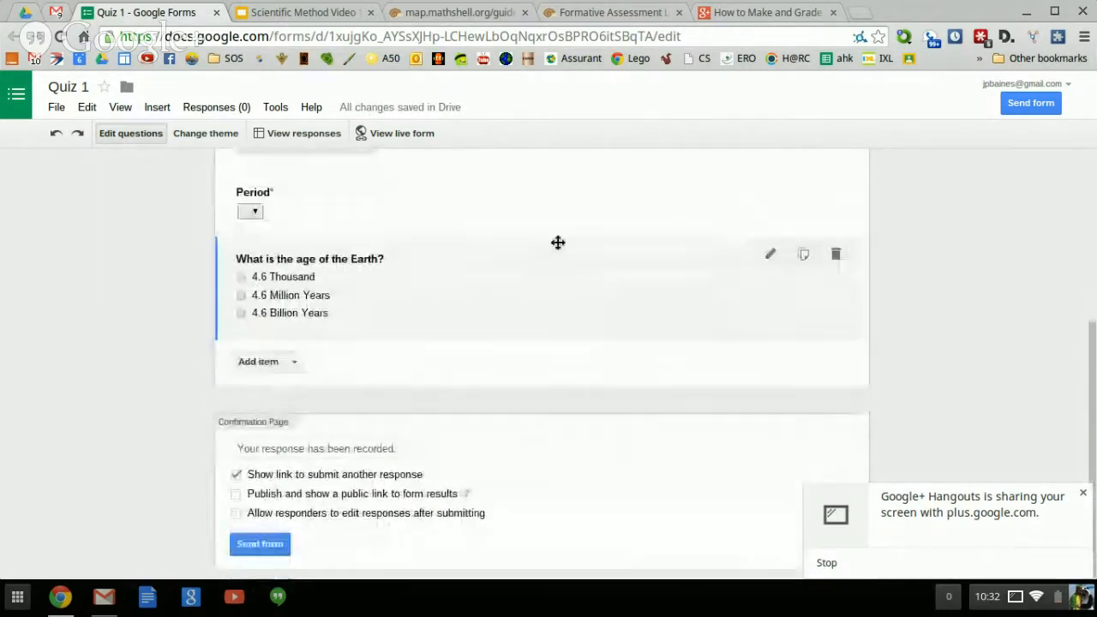
left_click(771, 254)
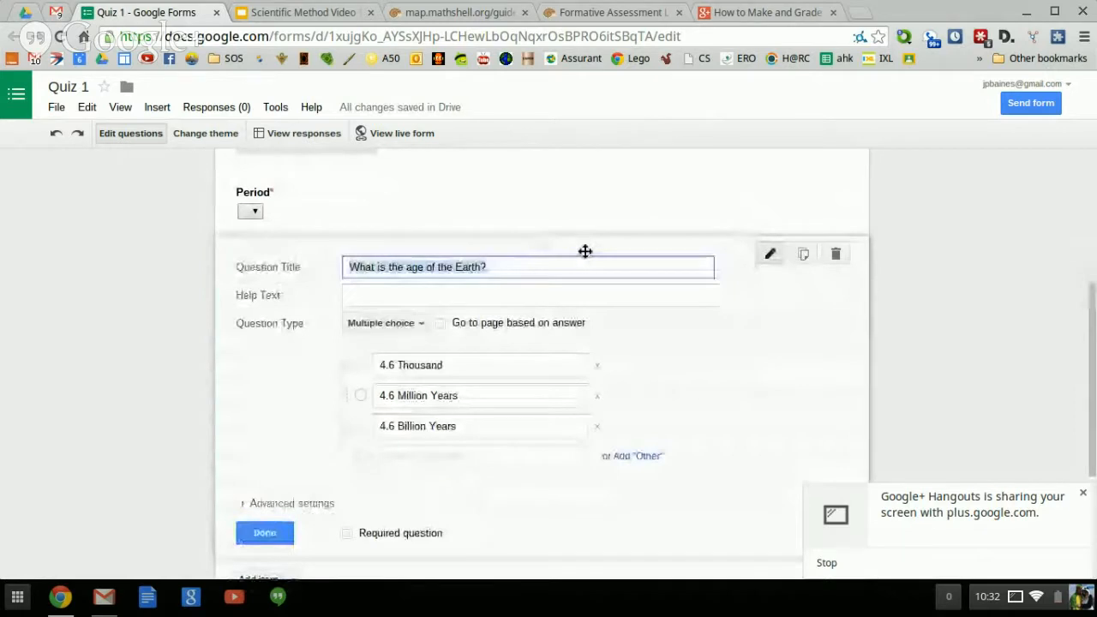
left_click(349, 266)
type("1)")
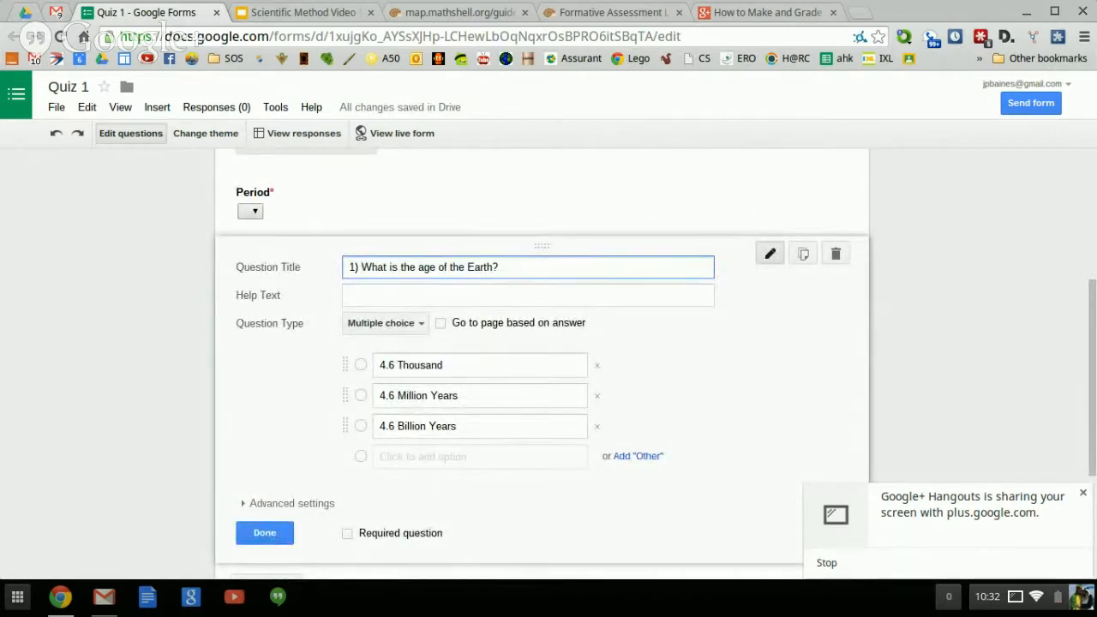
left_click(254, 535)
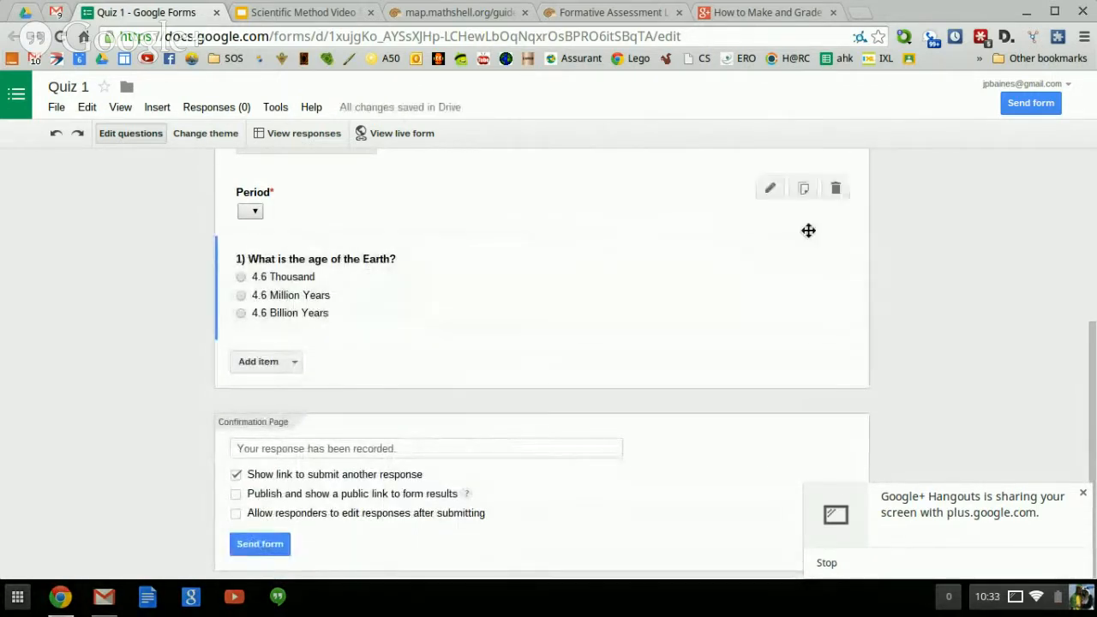
Turn on Shuffle option order for question 1, leaving out an Other choice.
left_click(769, 255)
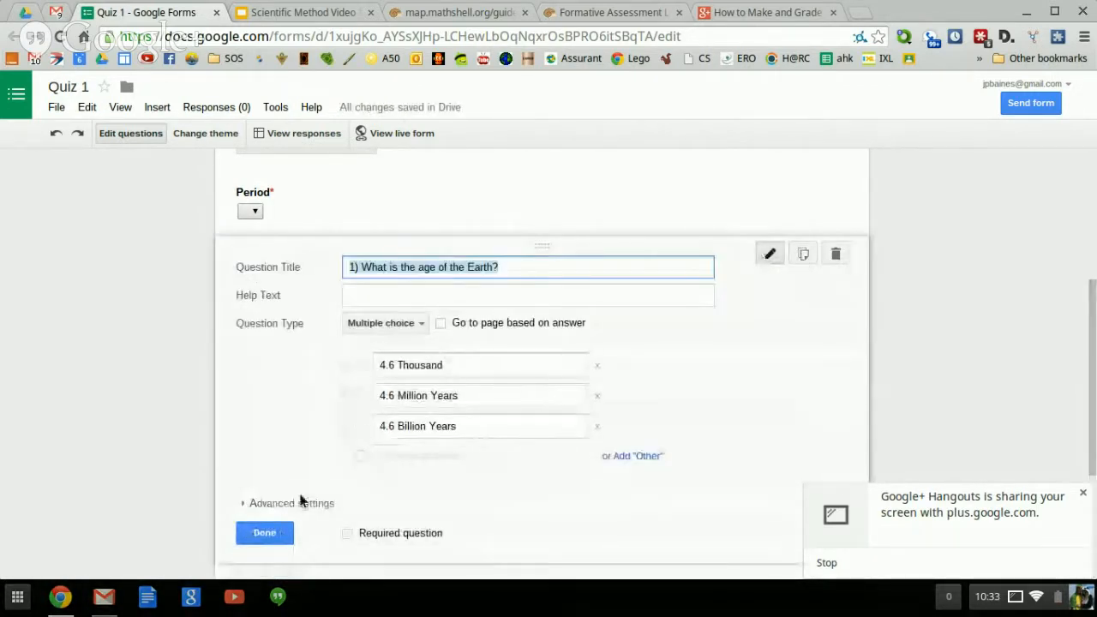
left_click(291, 504)
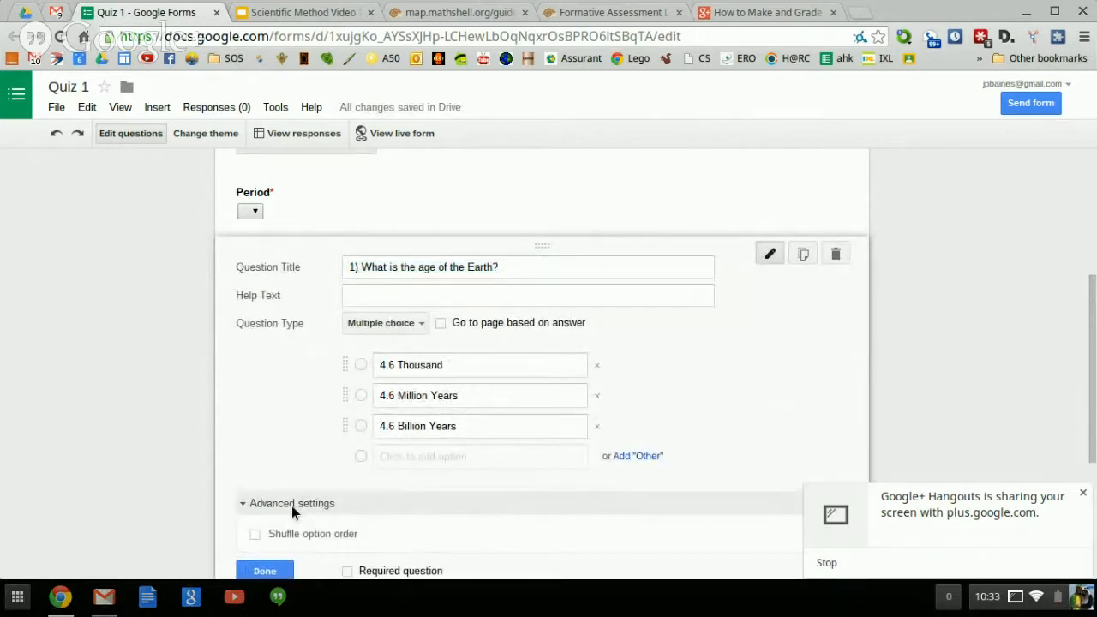
scroll(292, 505, "down", 1)
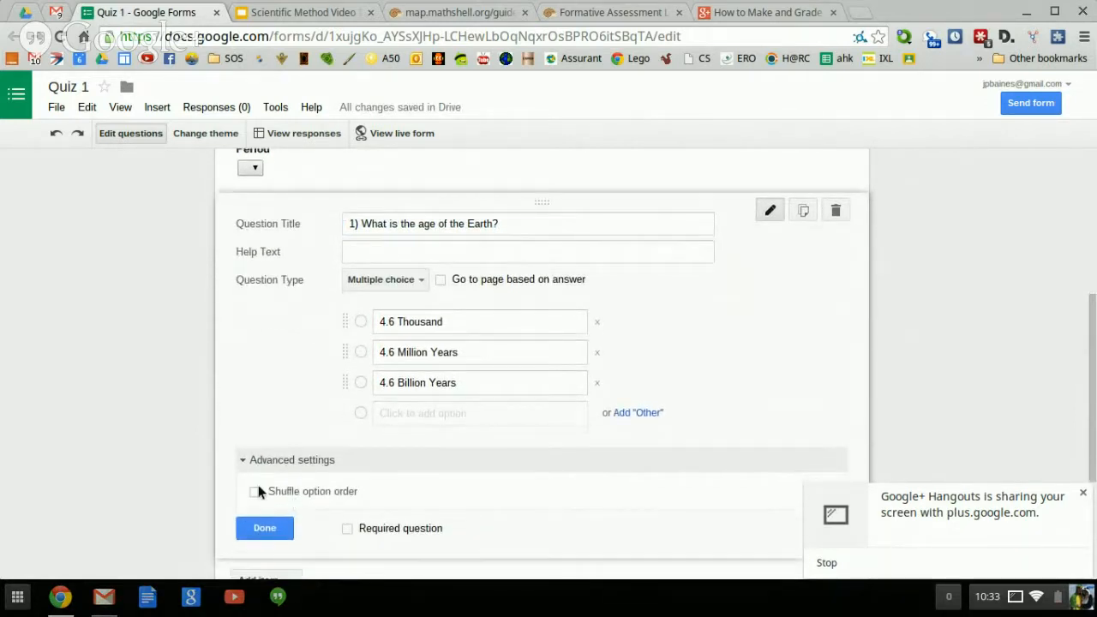
left_click(255, 492)
left_click(645, 413)
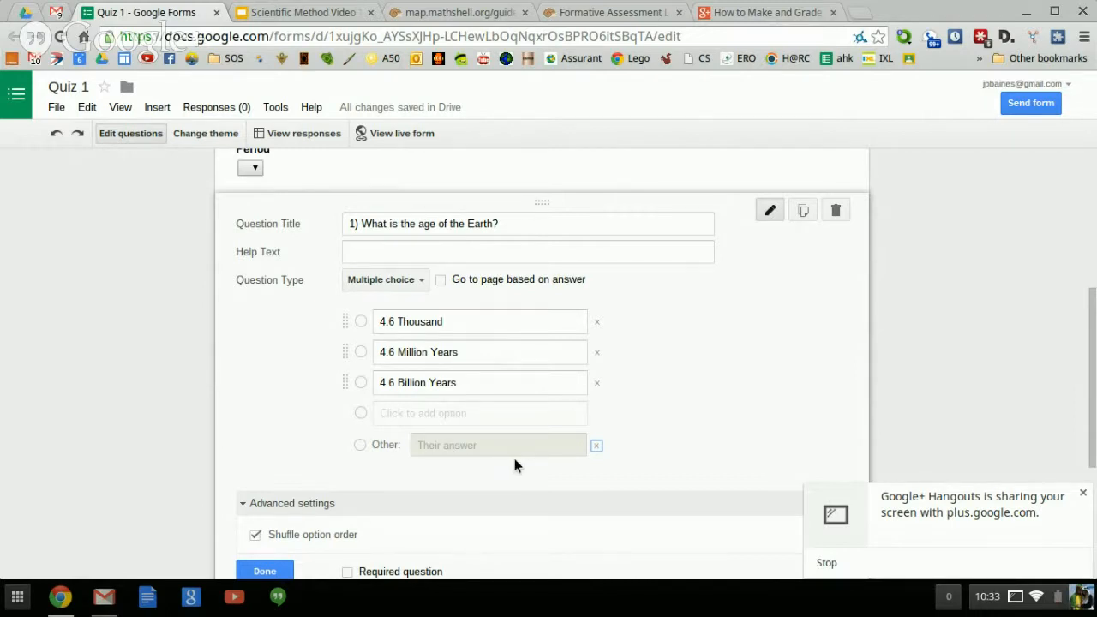
left_click(596, 446)
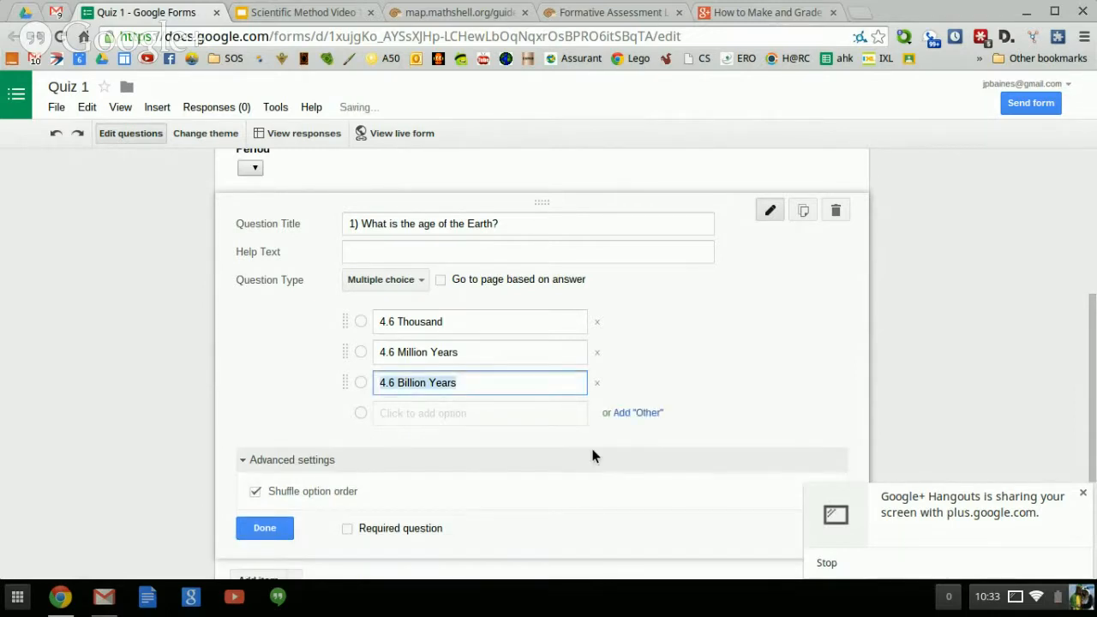
left_click(267, 529)
left_click(296, 361)
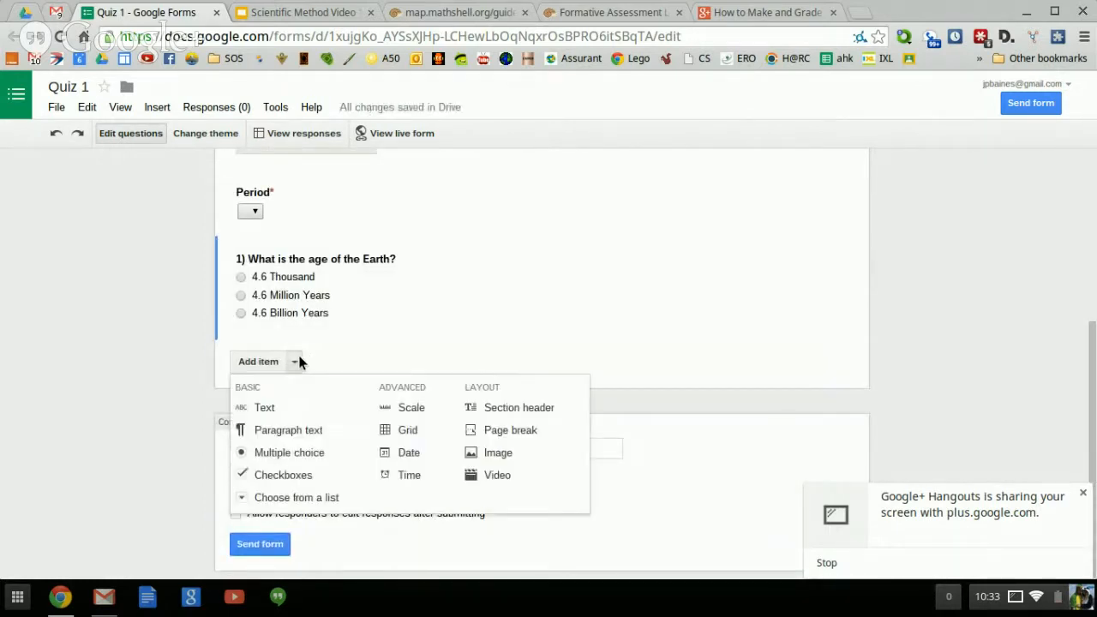
Add a checkboxes question on the teacher's favorite sports: Footbal, Volleyball, Martial Arts, Rhythmic Gymnastics.
left_click(293, 473)
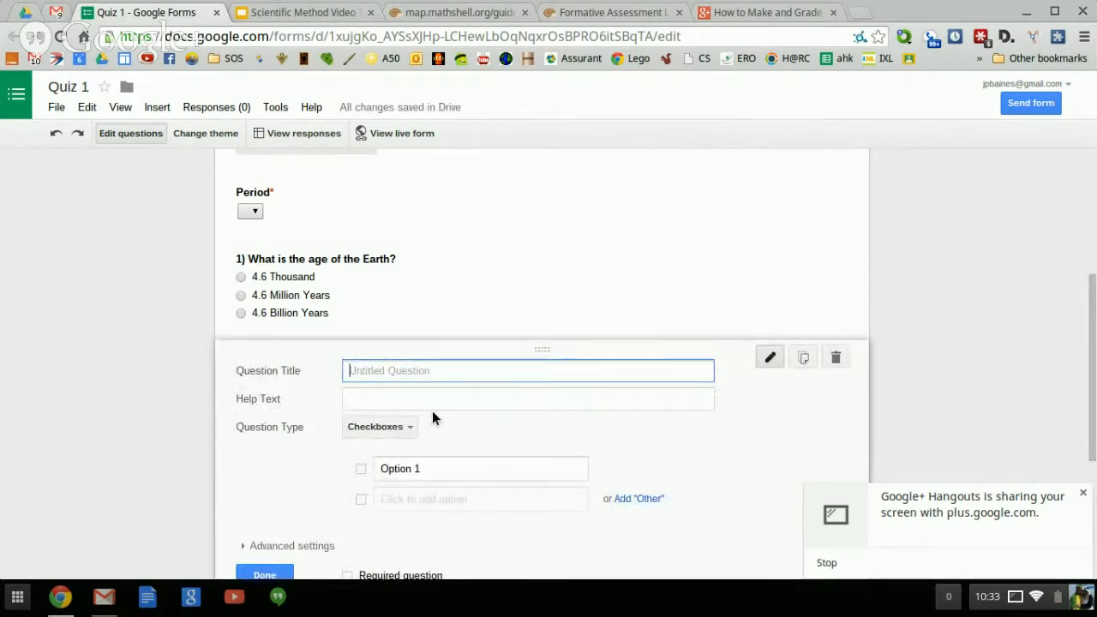
type("What ")
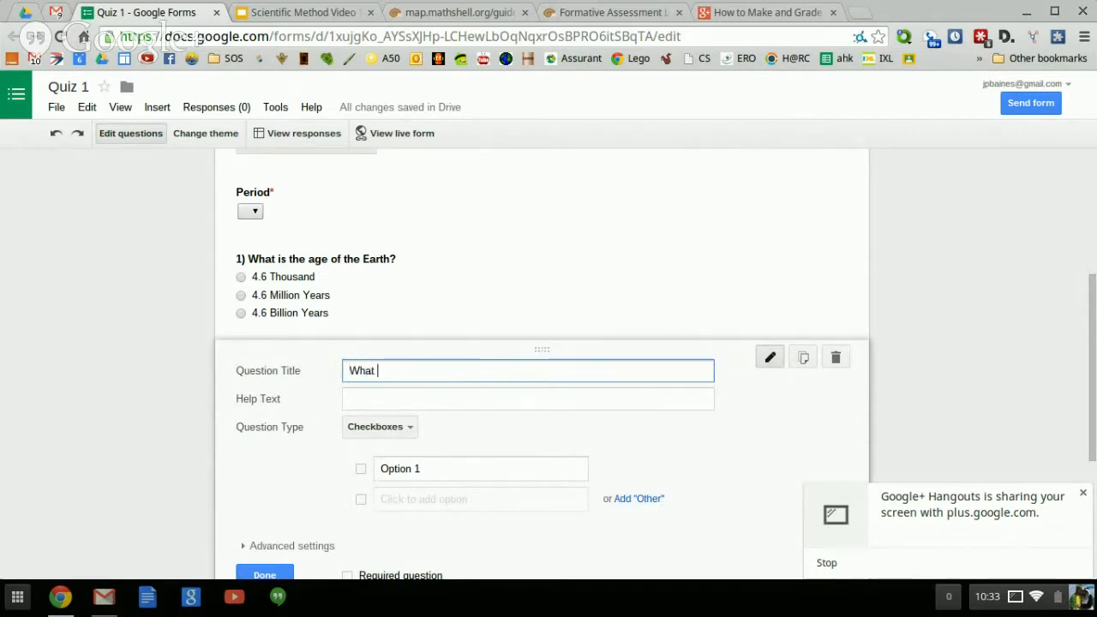
type("are Mr. Baines'")
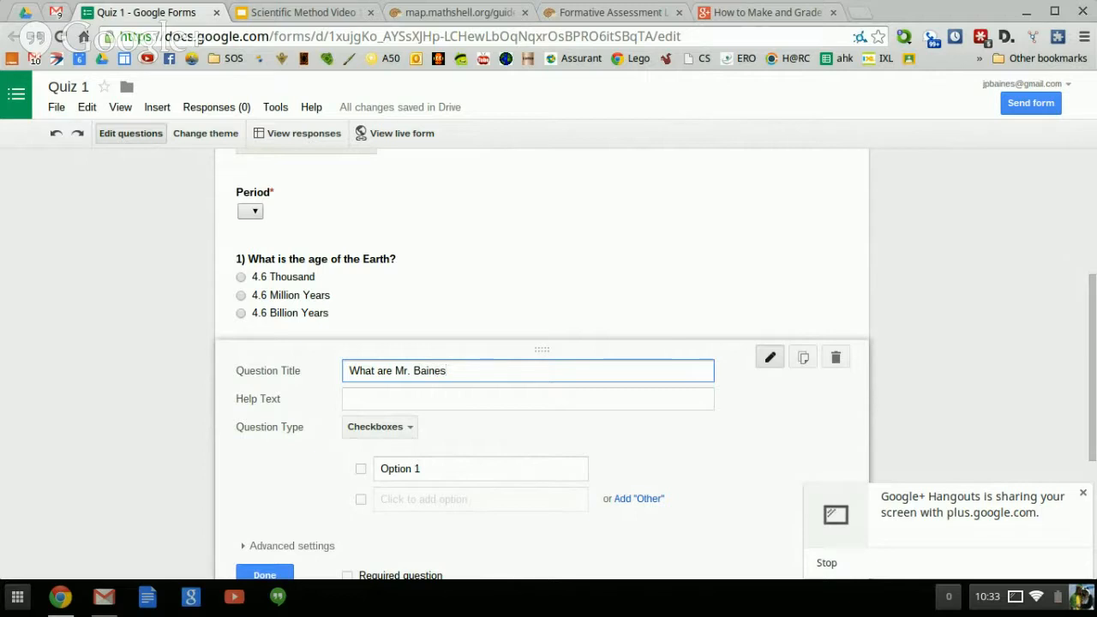
type(" Favorite Sports")
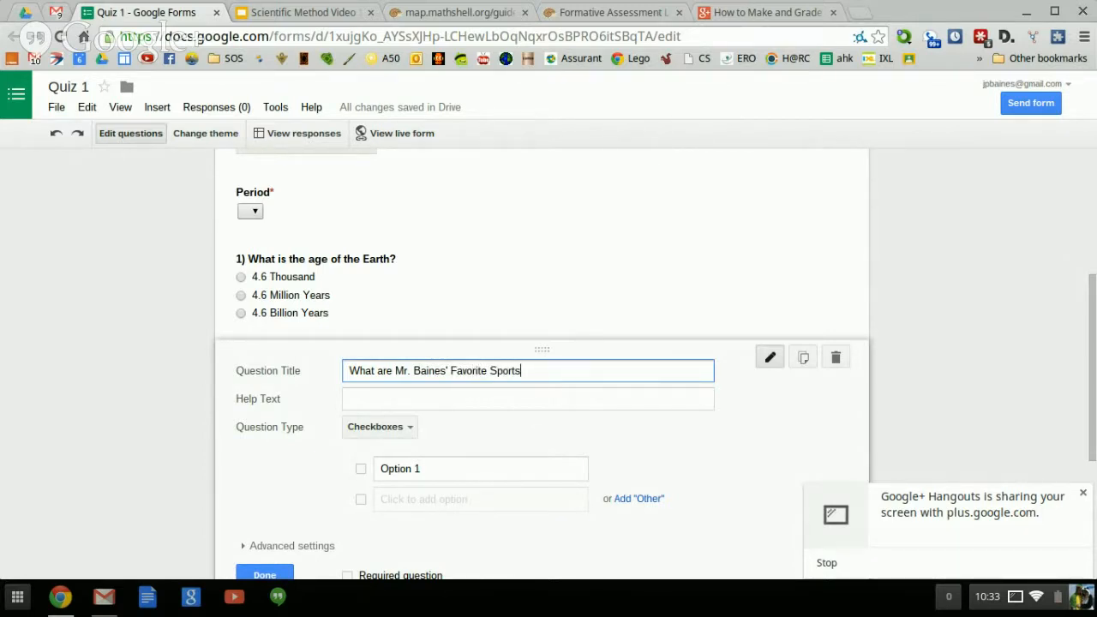
left_click(426, 468)
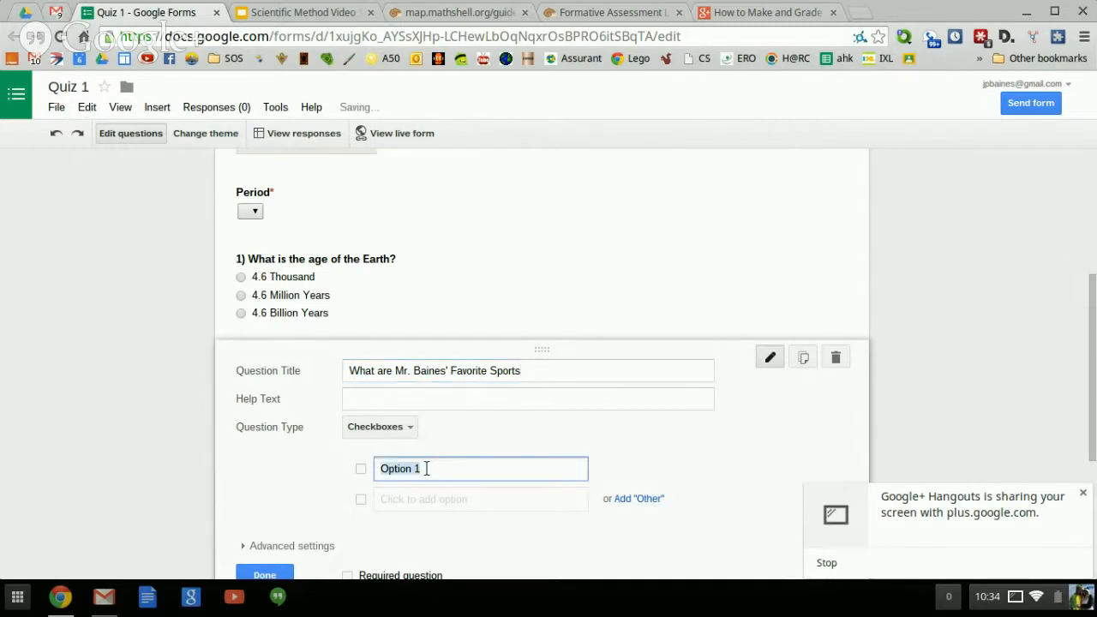
type("Footbal")
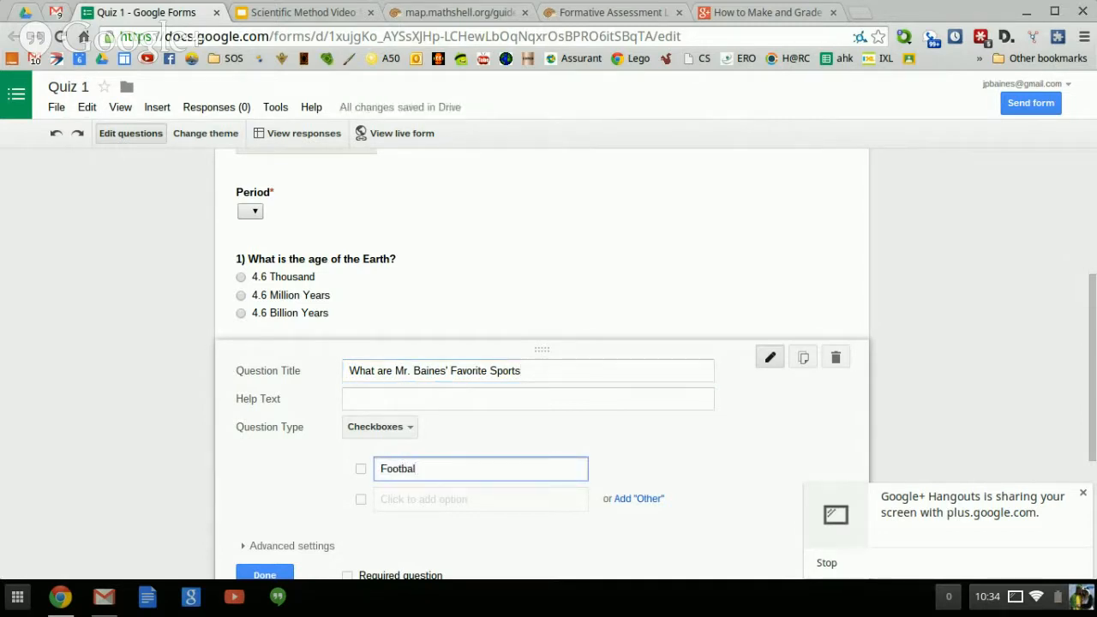
key("Return")
type("Volleyb")
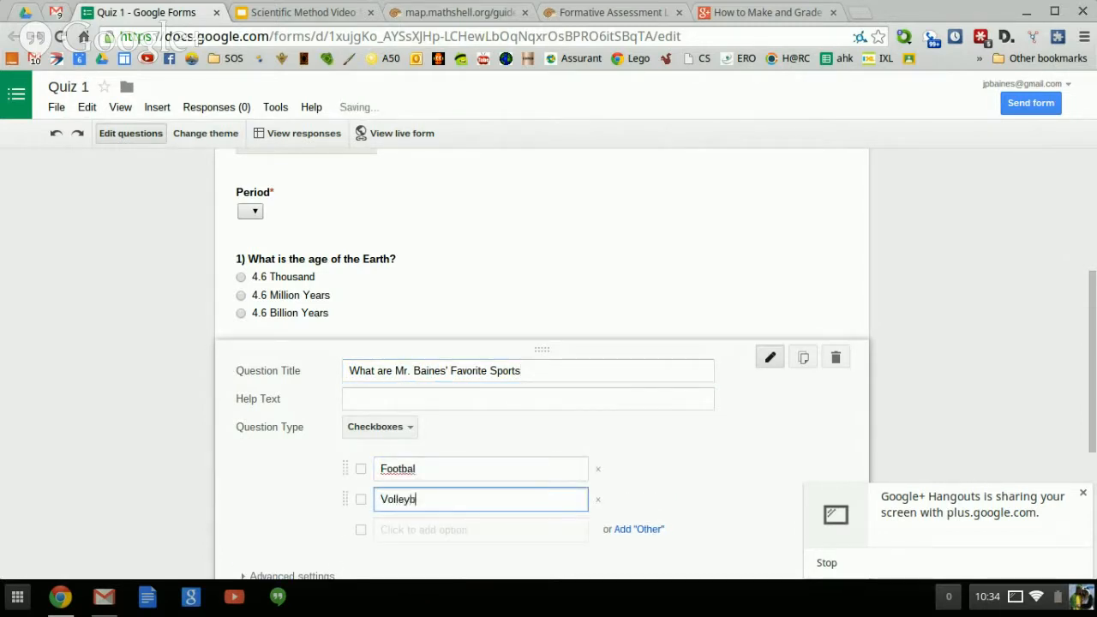
type("all")
key("Return")
type("Ma")
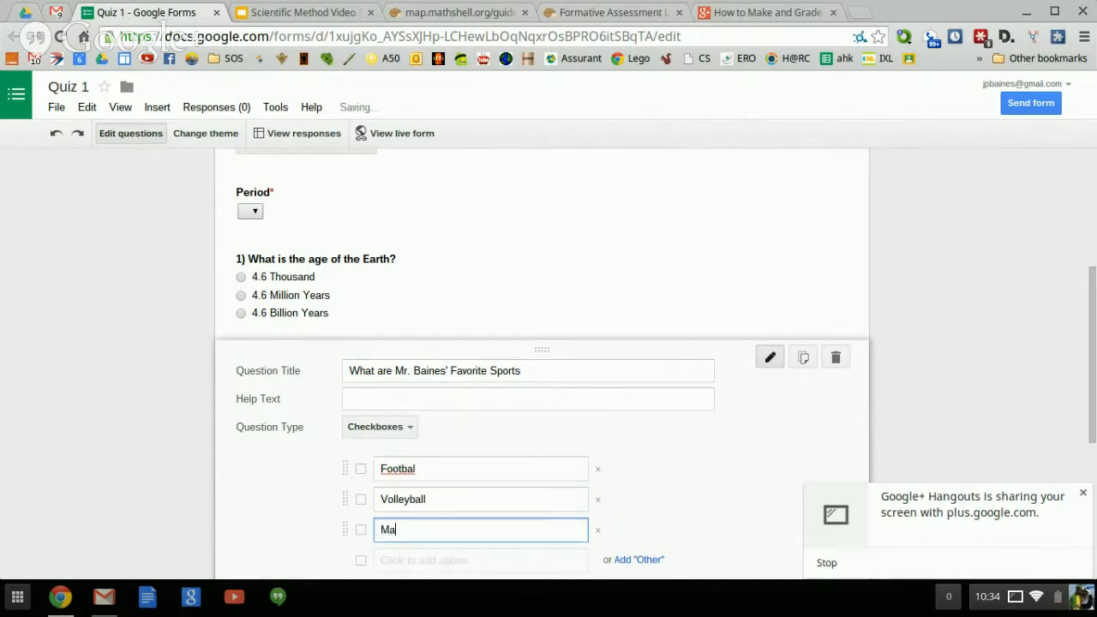
type("rtial At")
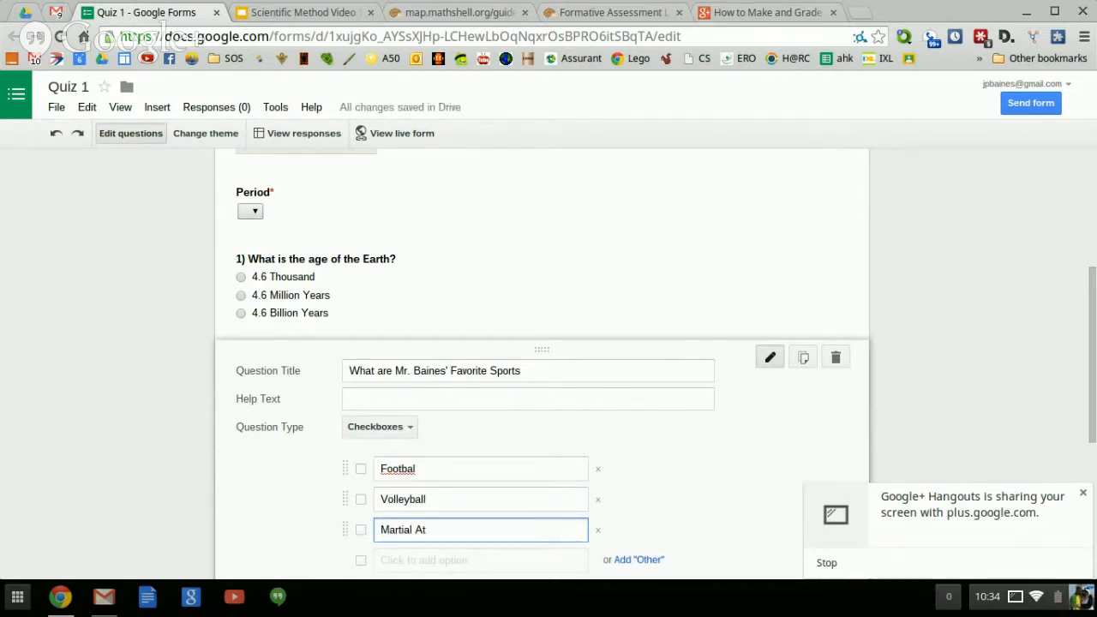
key("BackSpace")
type("rts")
key("Return")
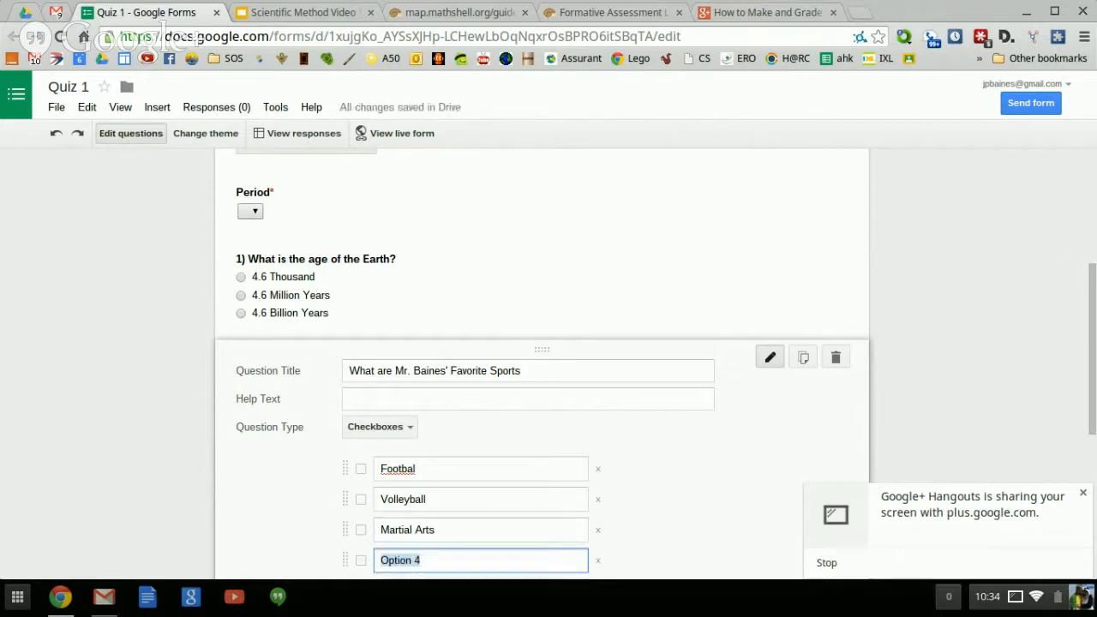
type("Rhythmic Gymnastics")
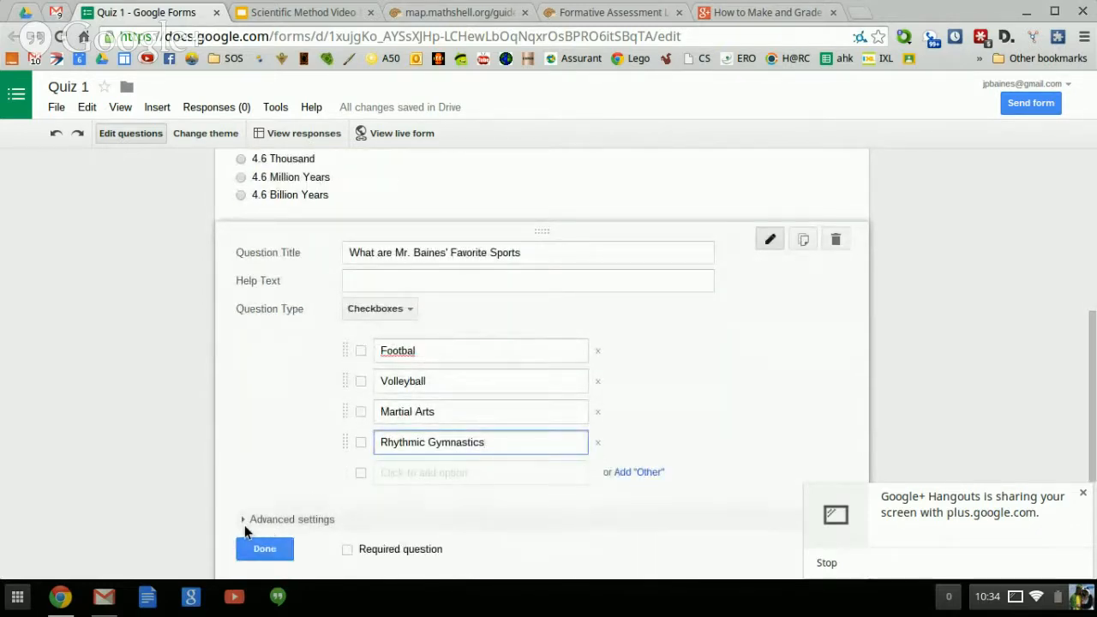
Switch Data Validation on then back off in advanced settings and finish the sports question.
left_click(244, 520)
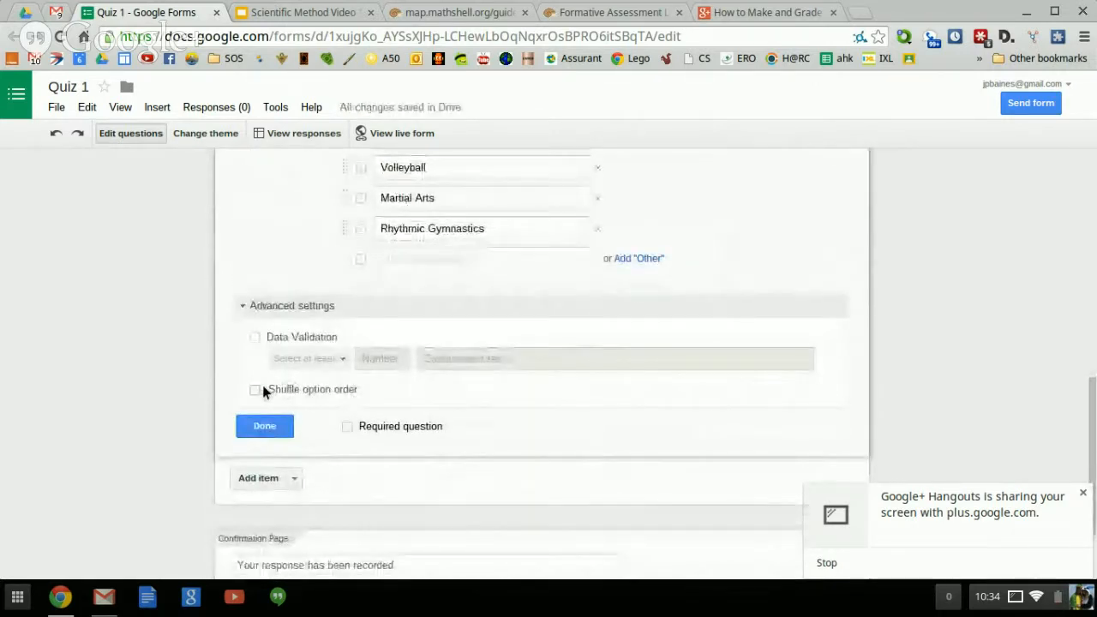
left_click(254, 338)
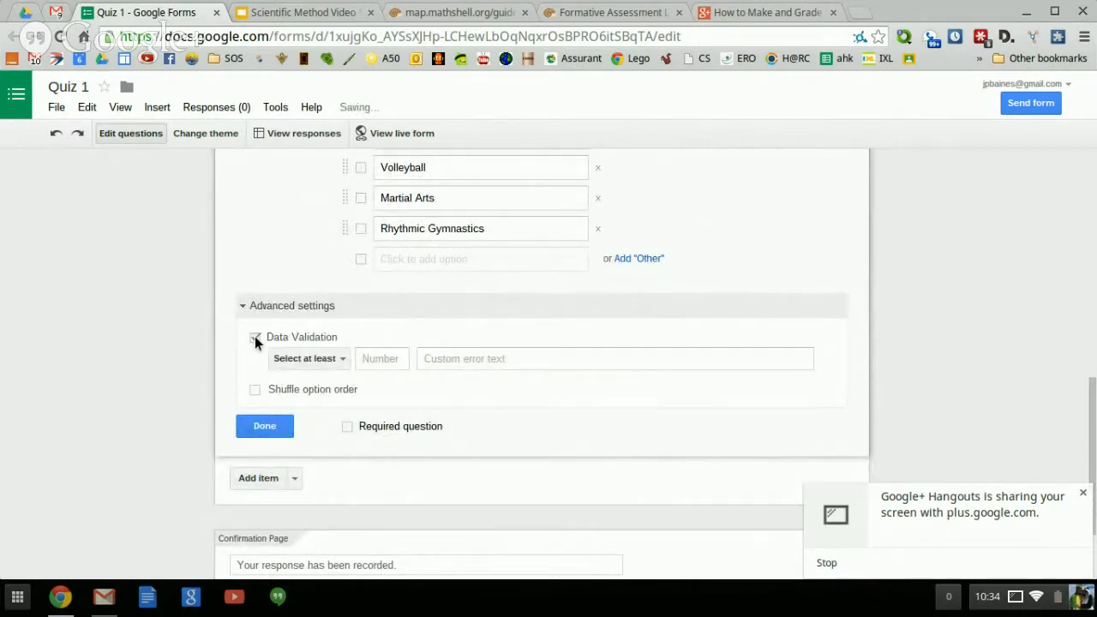
left_click(343, 360)
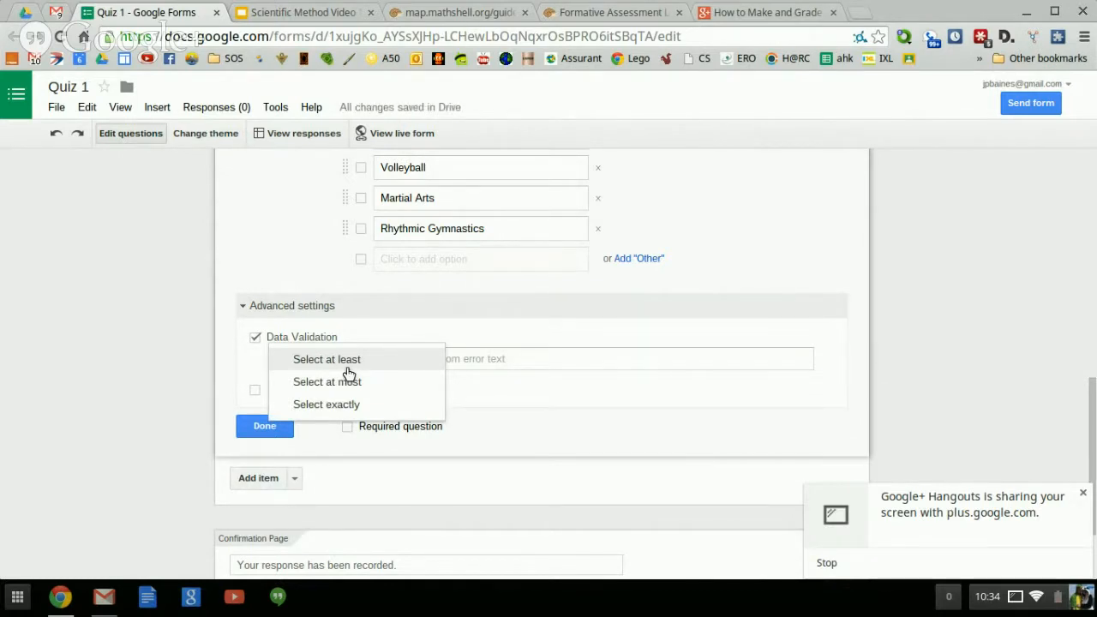
left_click(258, 338)
left_click(258, 338)
scroll(258, 342, "up", 2)
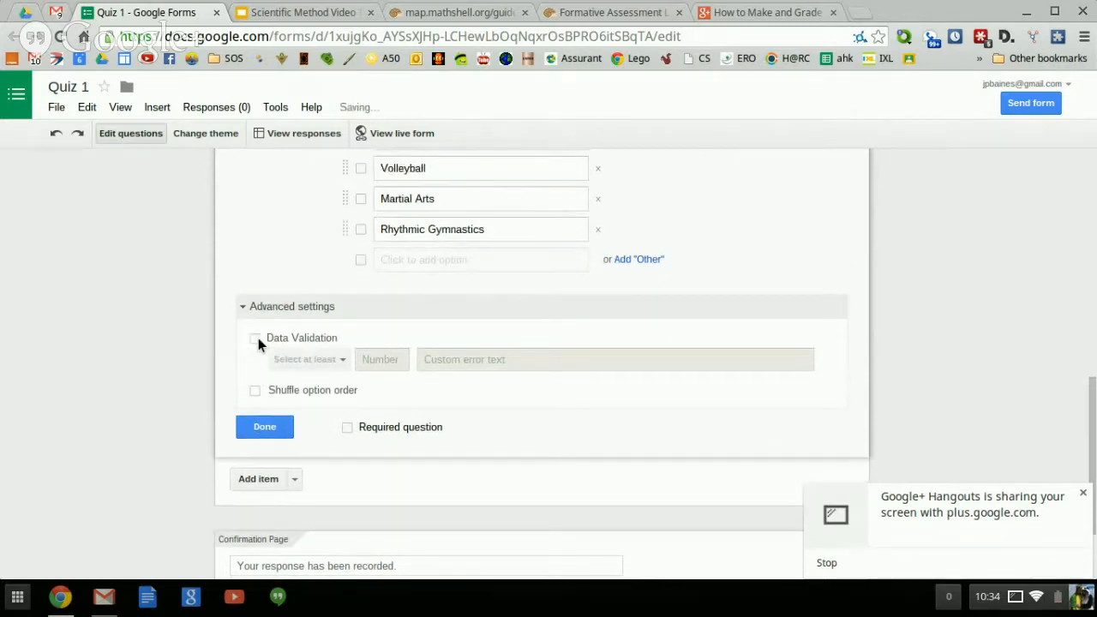
left_click(244, 361)
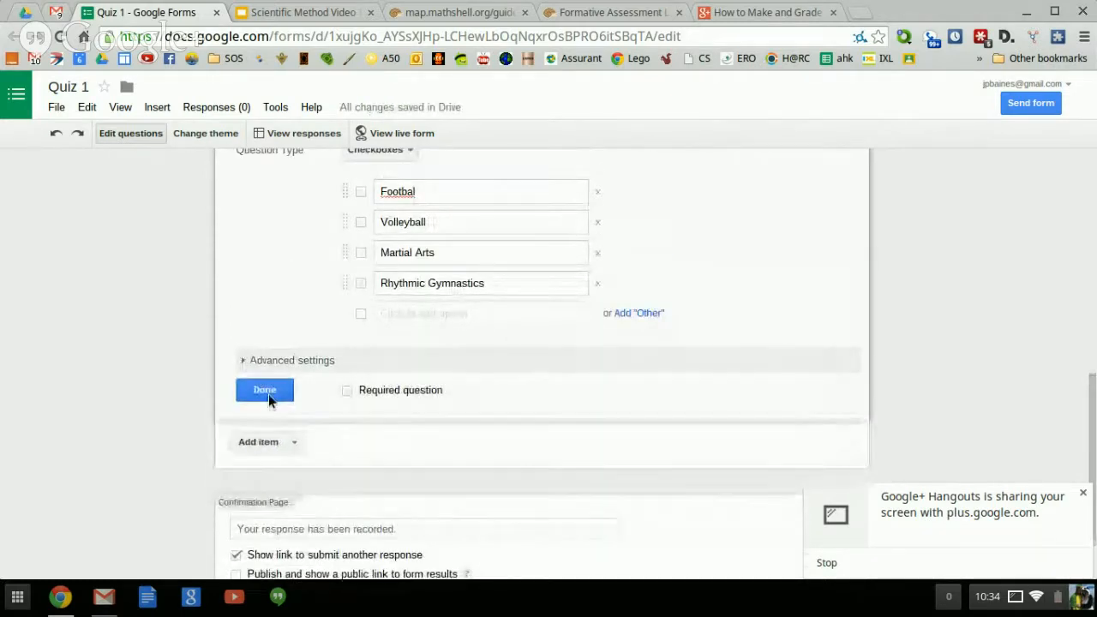
left_click(257, 389)
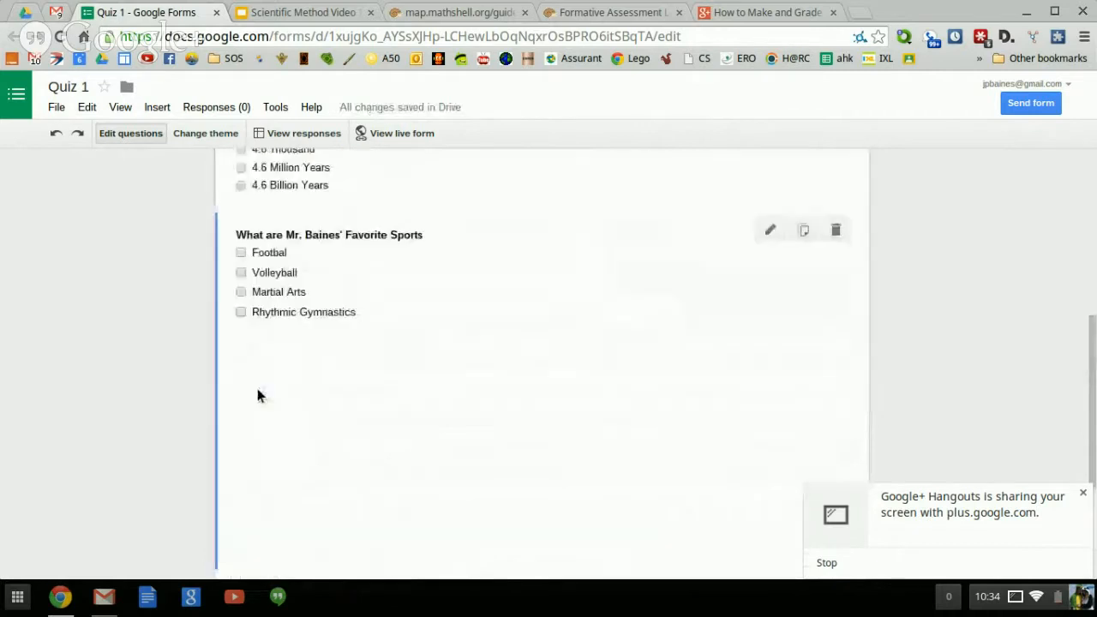
Add a Text question below the sports question and change it to Paragraph text.
scroll(257, 388, "up", 3)
scroll(258, 391, "down", 2)
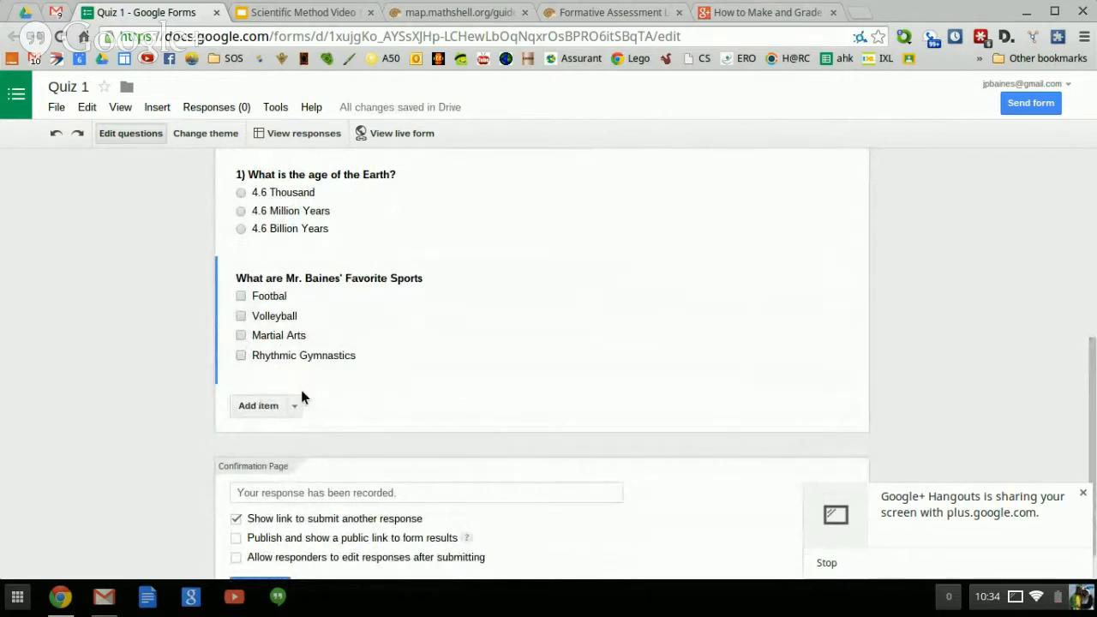
left_click(294, 406)
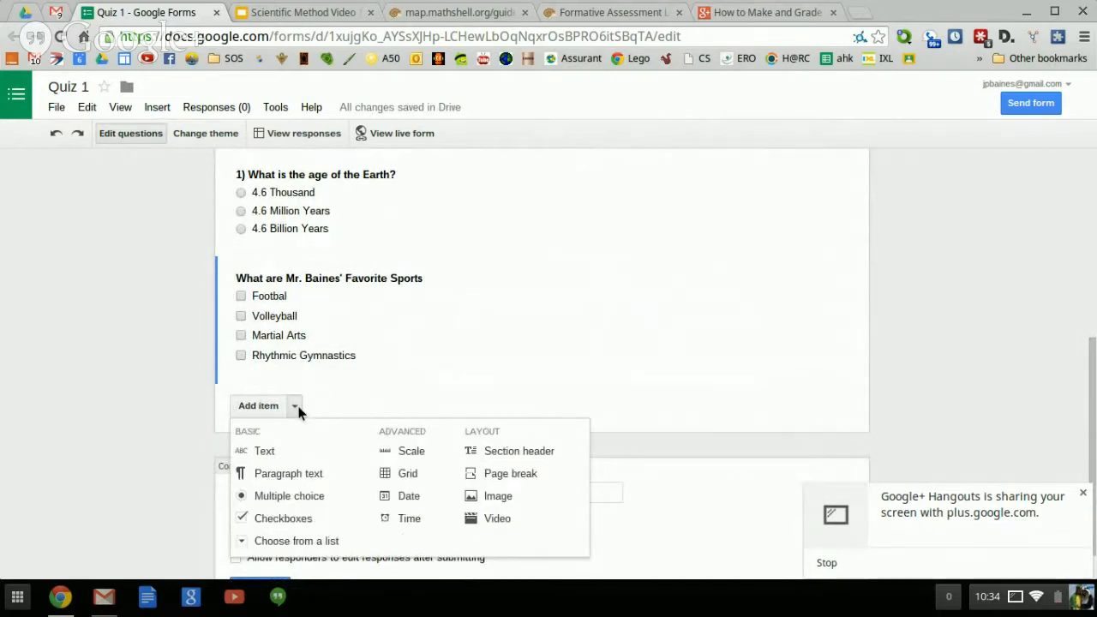
left_click(287, 452)
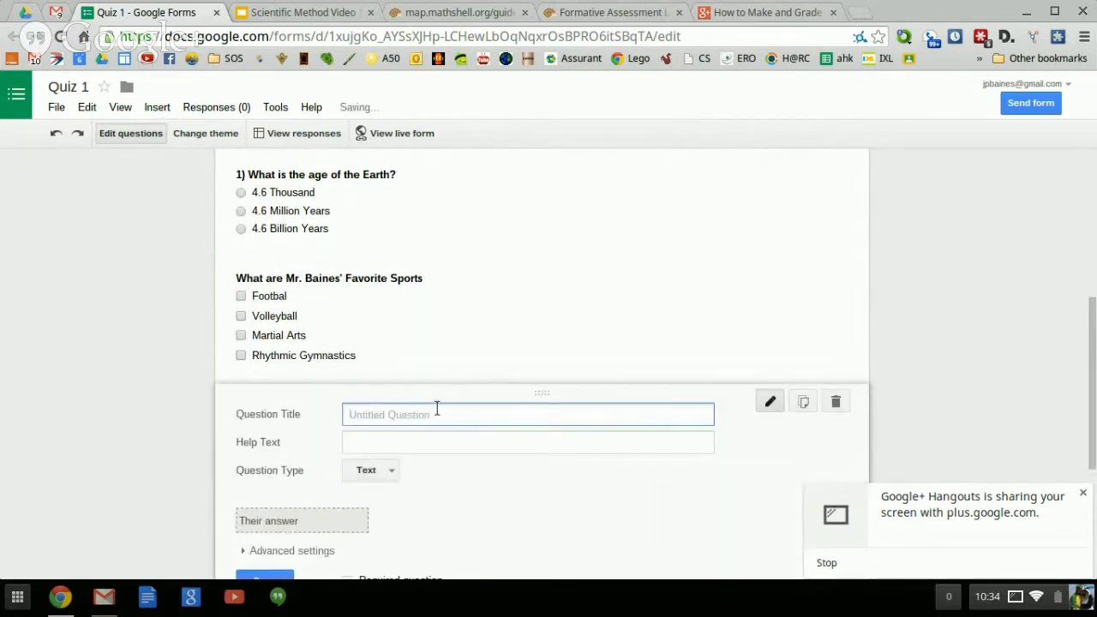
left_click(396, 476)
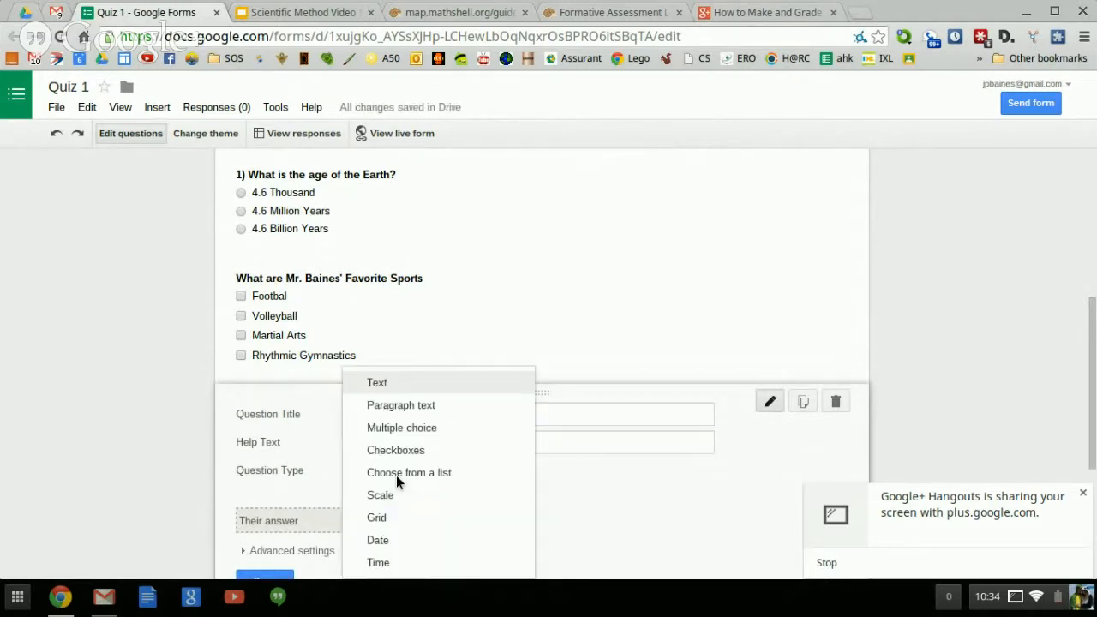
left_click(423, 405)
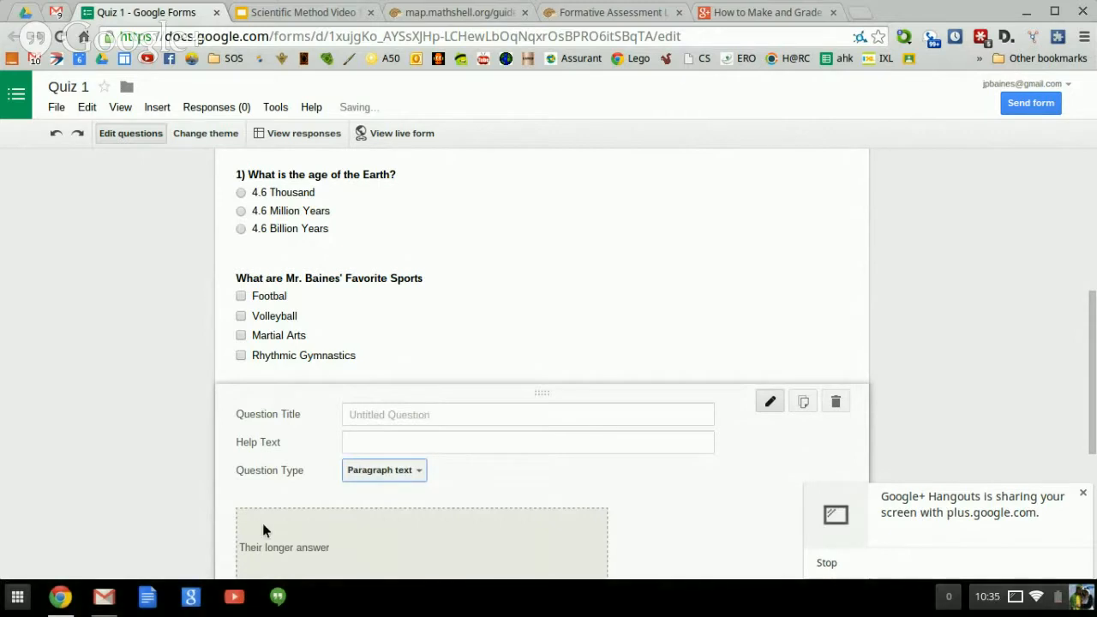
left_click(422, 477)
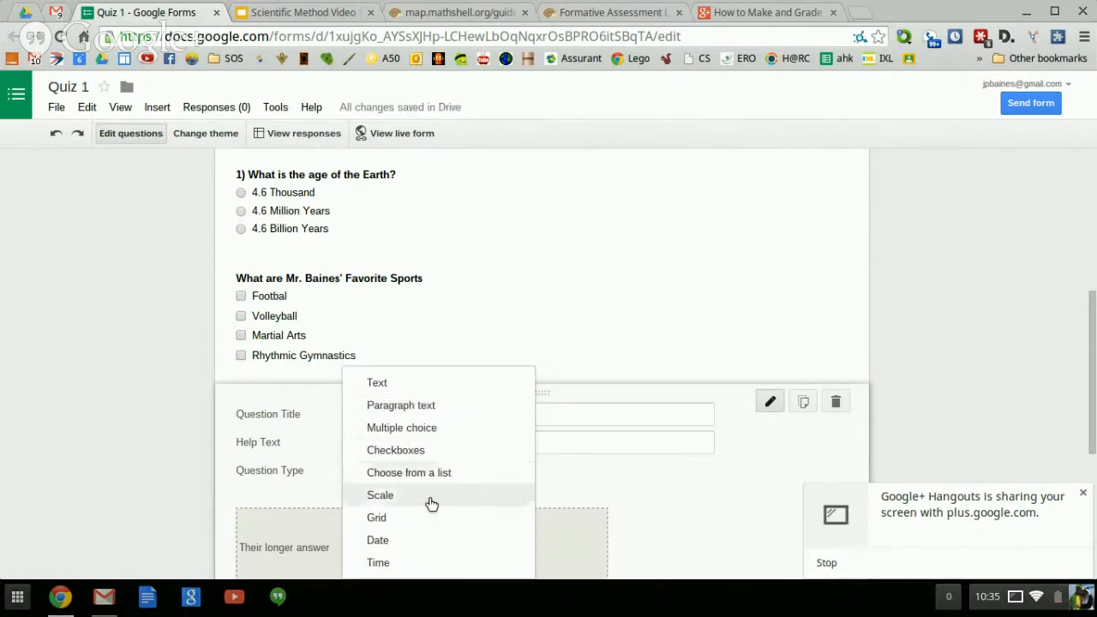
Build a 1–5 scale question 'How are you feeling?' labelled Bad and Good, then delete it.
left_click(431, 504)
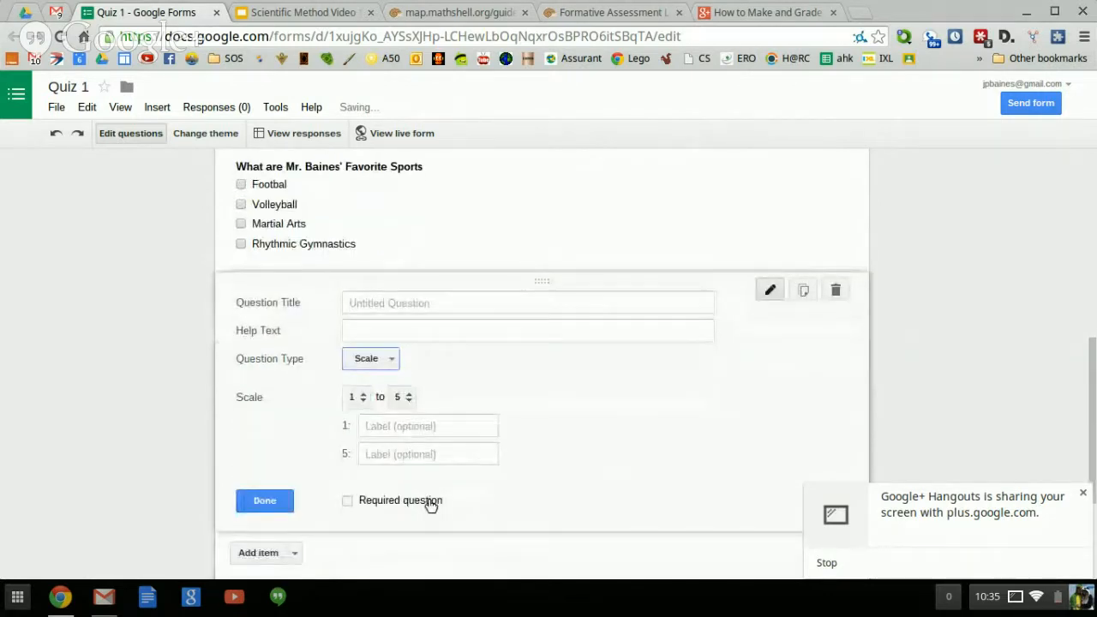
left_click(394, 430)
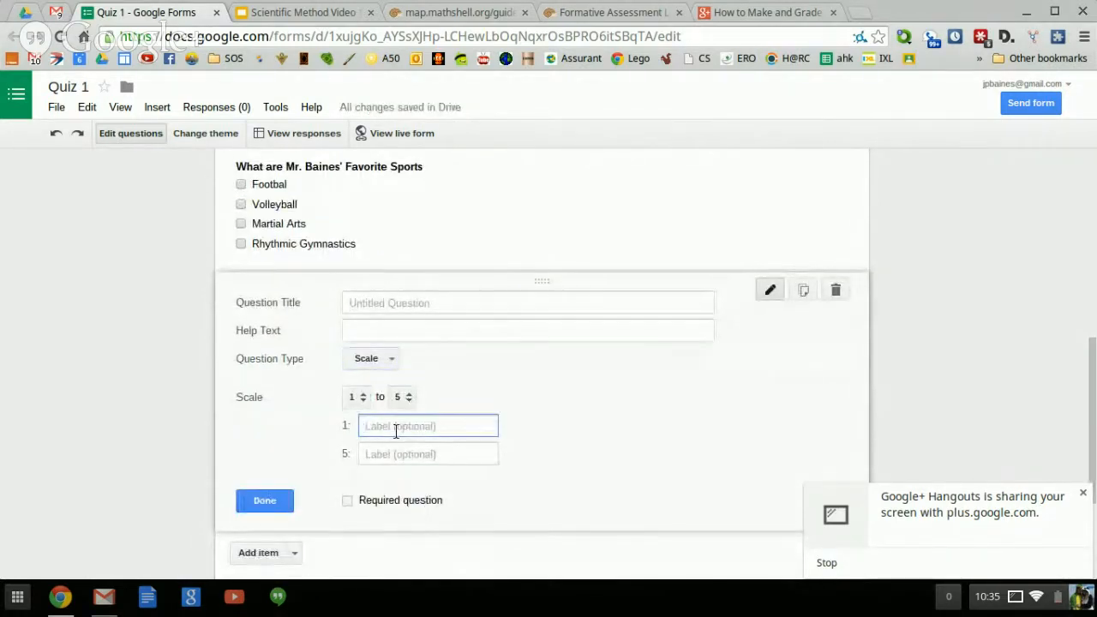
left_click(383, 302)
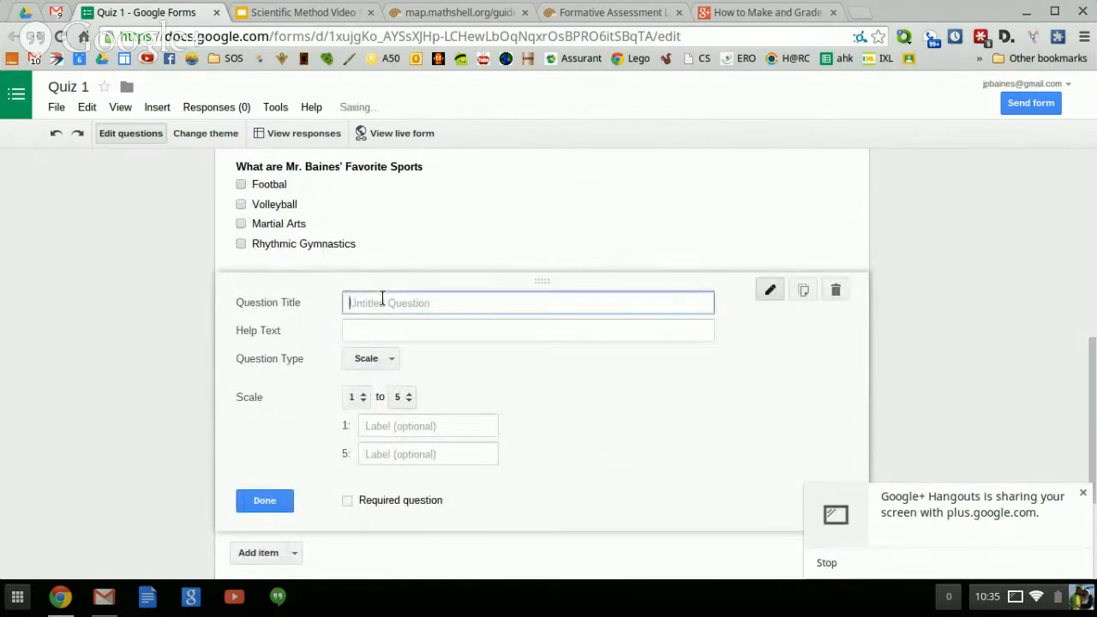
type("How are you f")
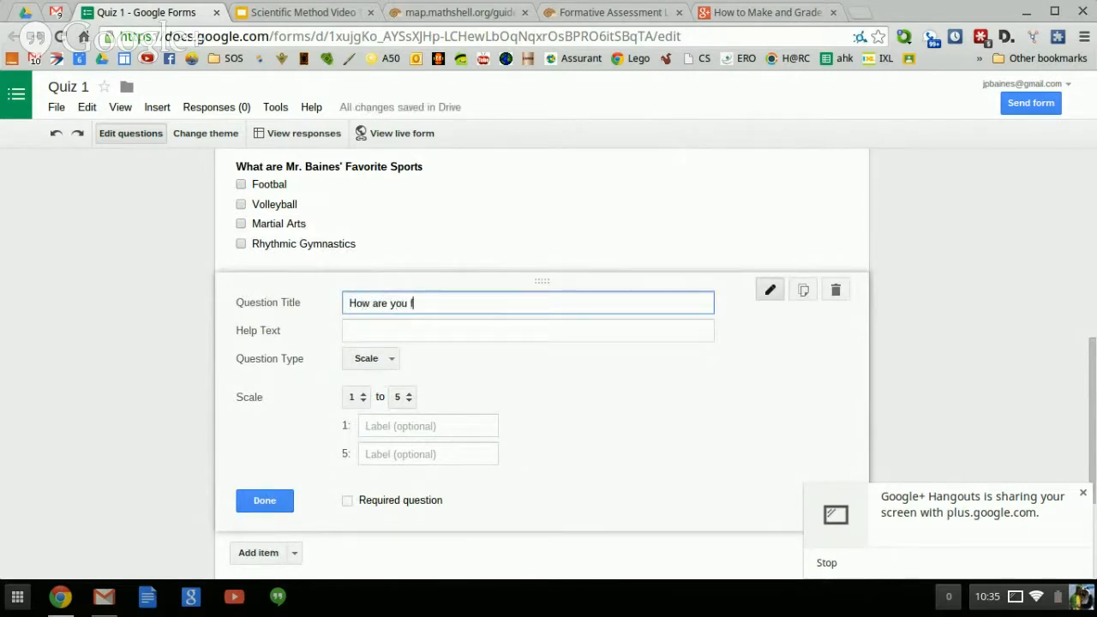
type("eeling?")
left_click(401, 425)
type("Bad")
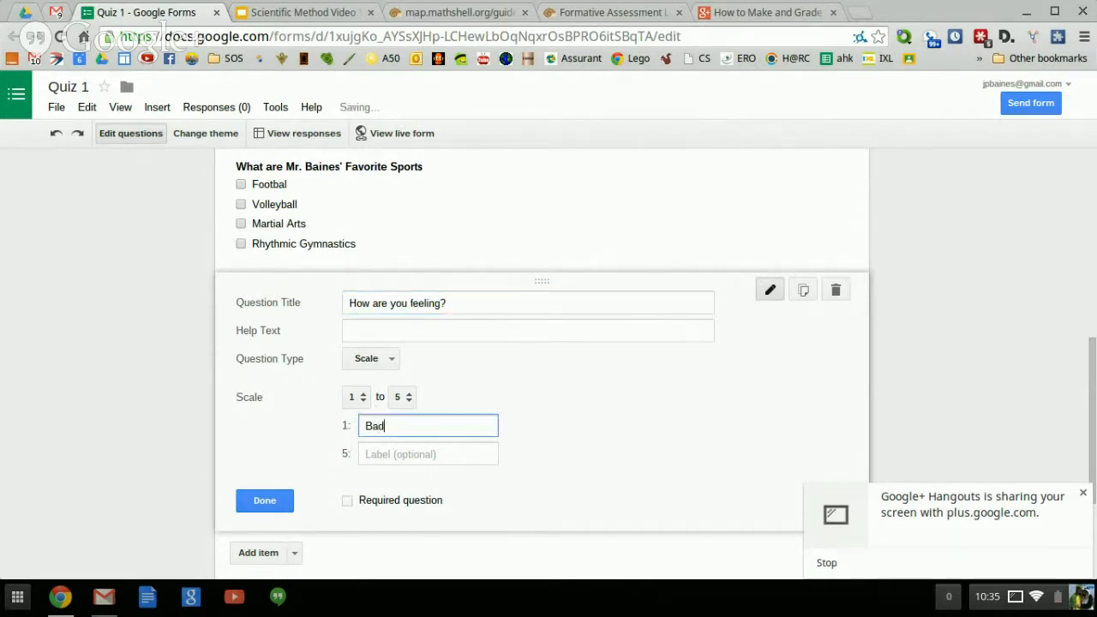
left_click(406, 453)
type("Good")
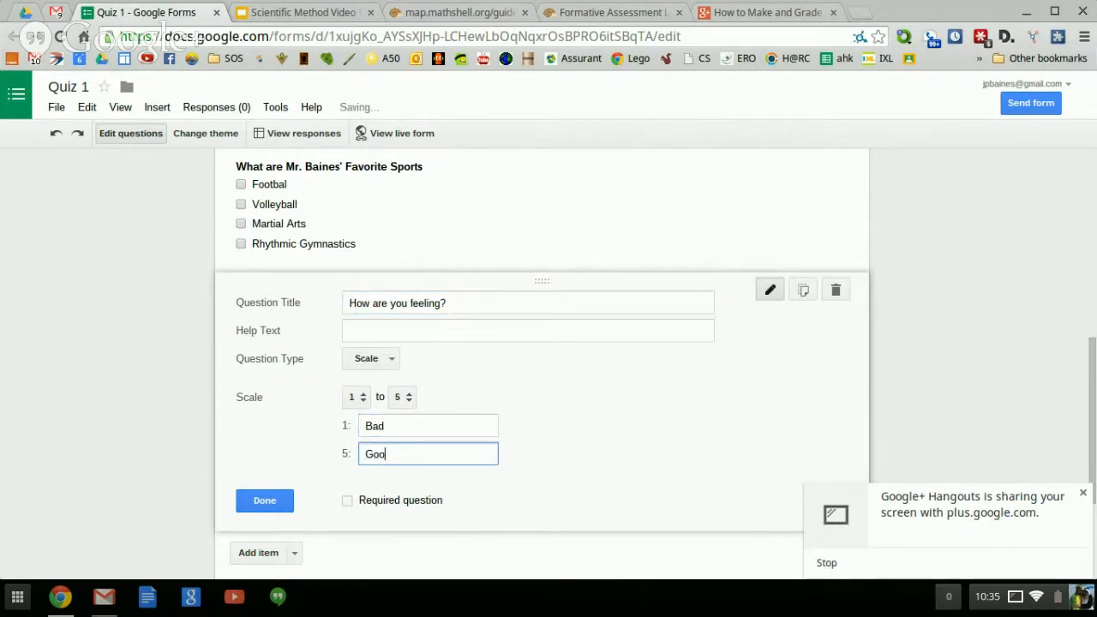
left_click(264, 500)
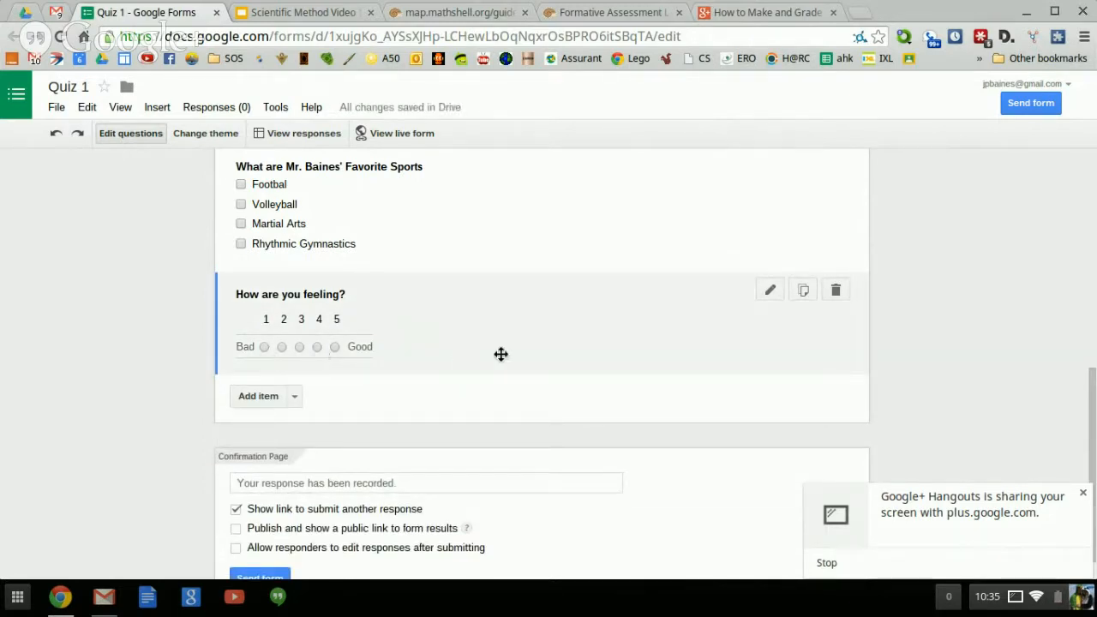
left_click(836, 290)
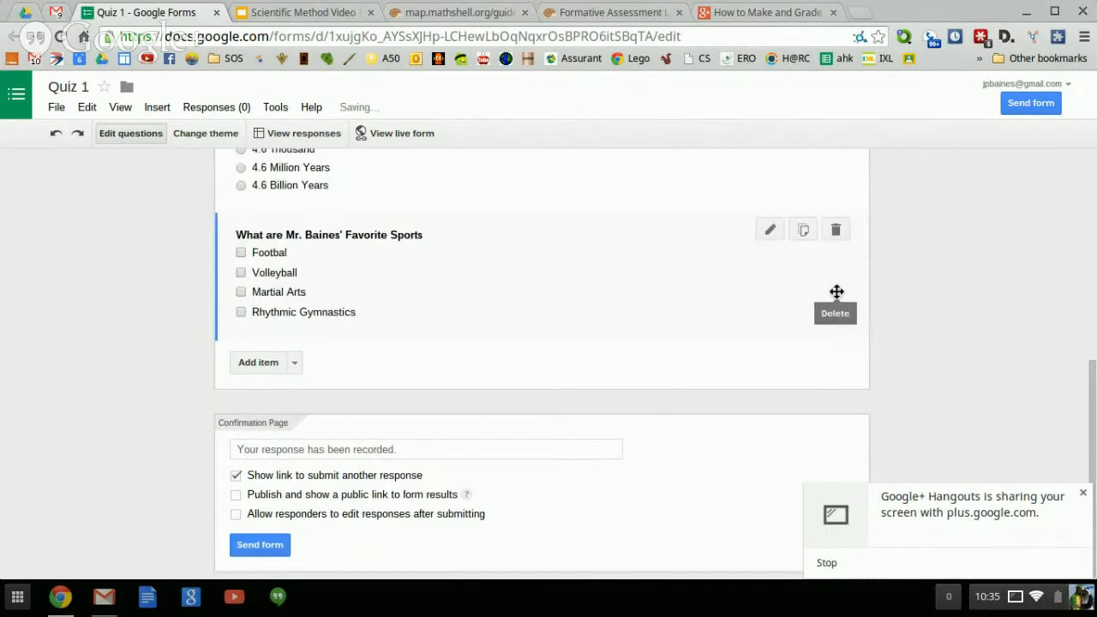
Insert a page break after the sports question, titling the new page 'Page 2'.
left_click(296, 365)
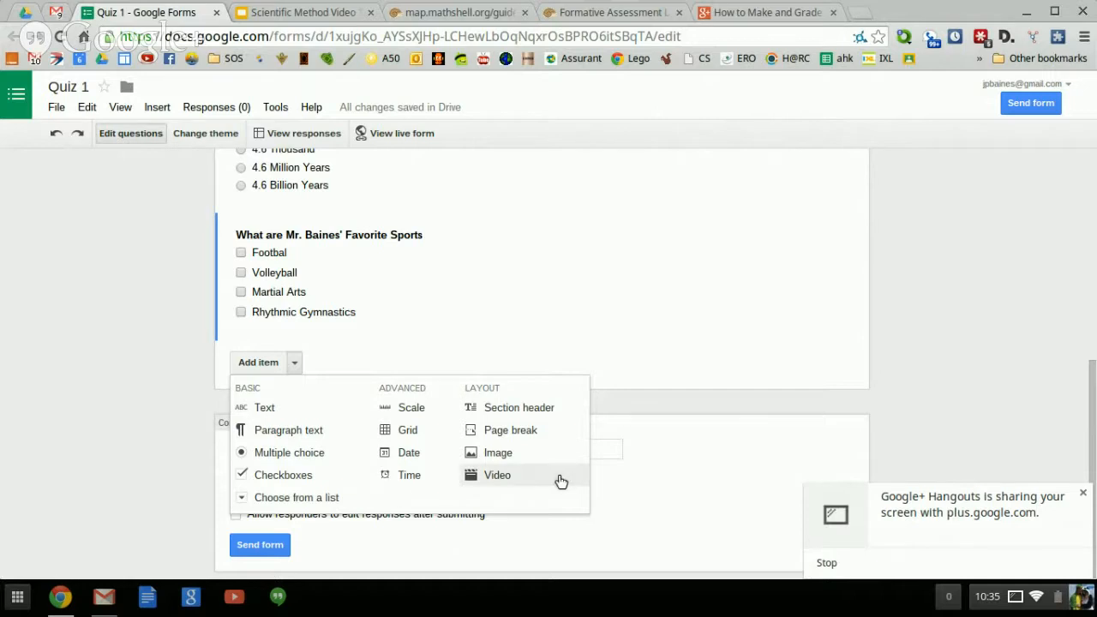
left_click(556, 438)
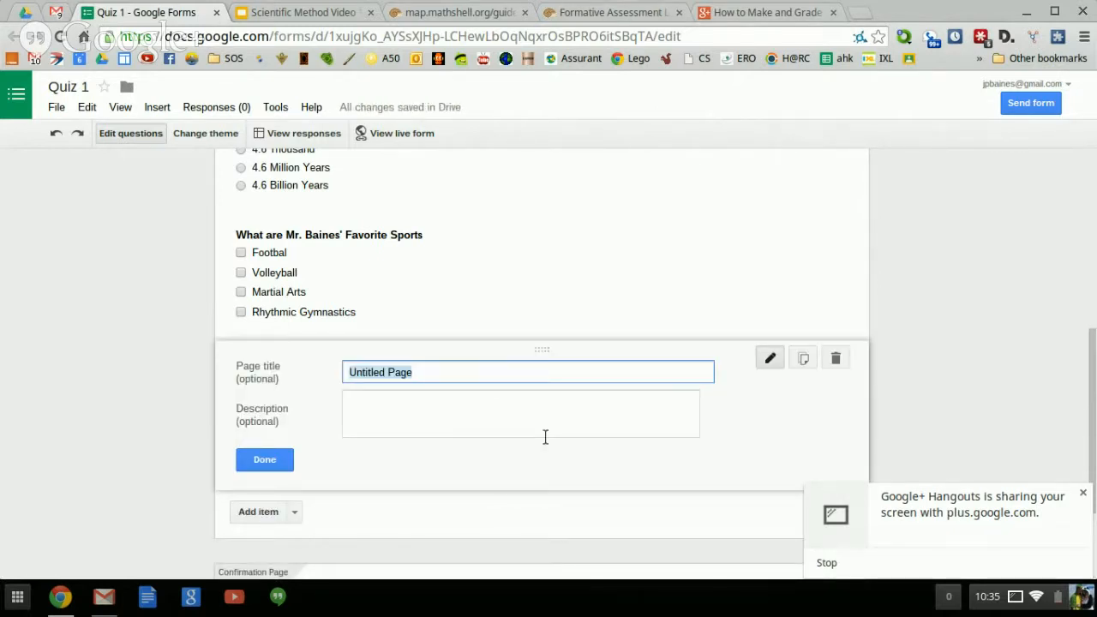
type("Page 2")
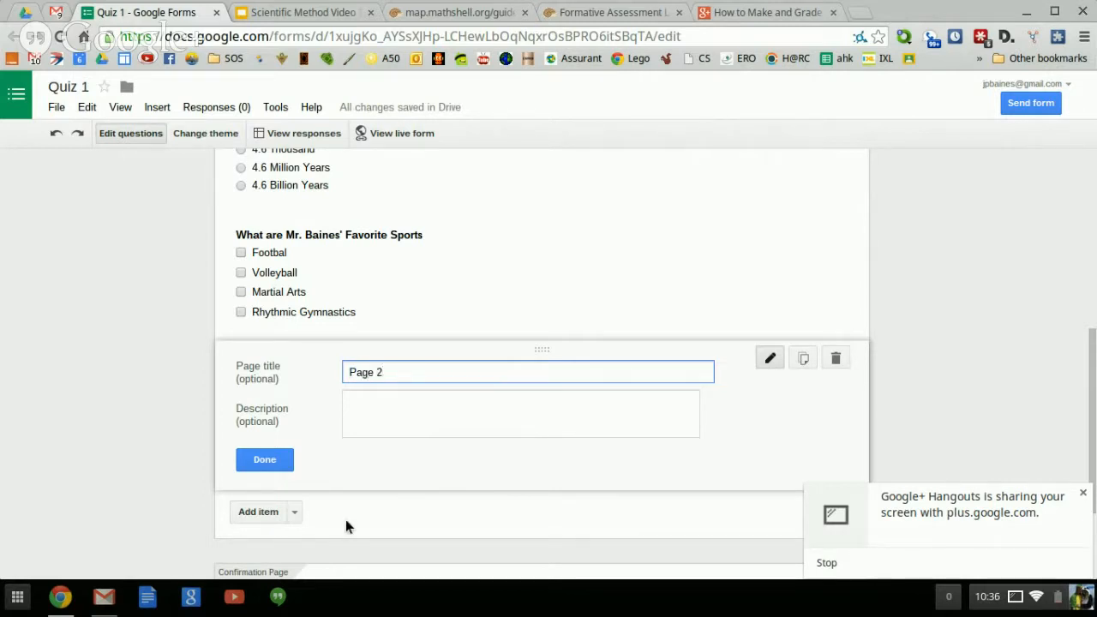
left_click(276, 463)
scroll(272, 474, "down", 1)
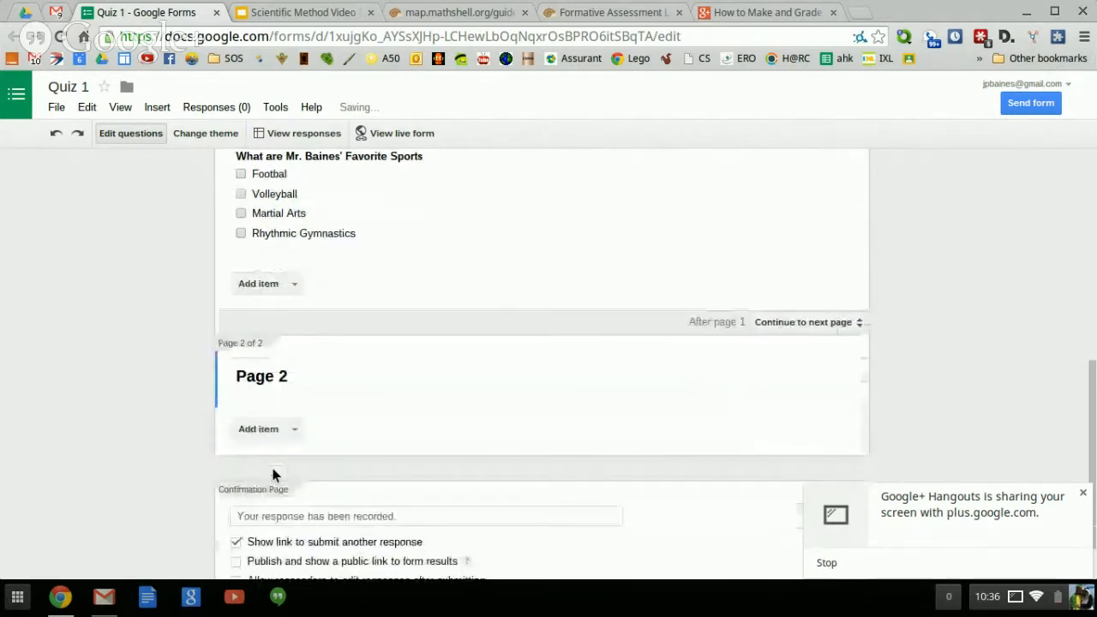
Start adding an image under Page 2, then cancel the Insert image dialog.
left_click(294, 429)
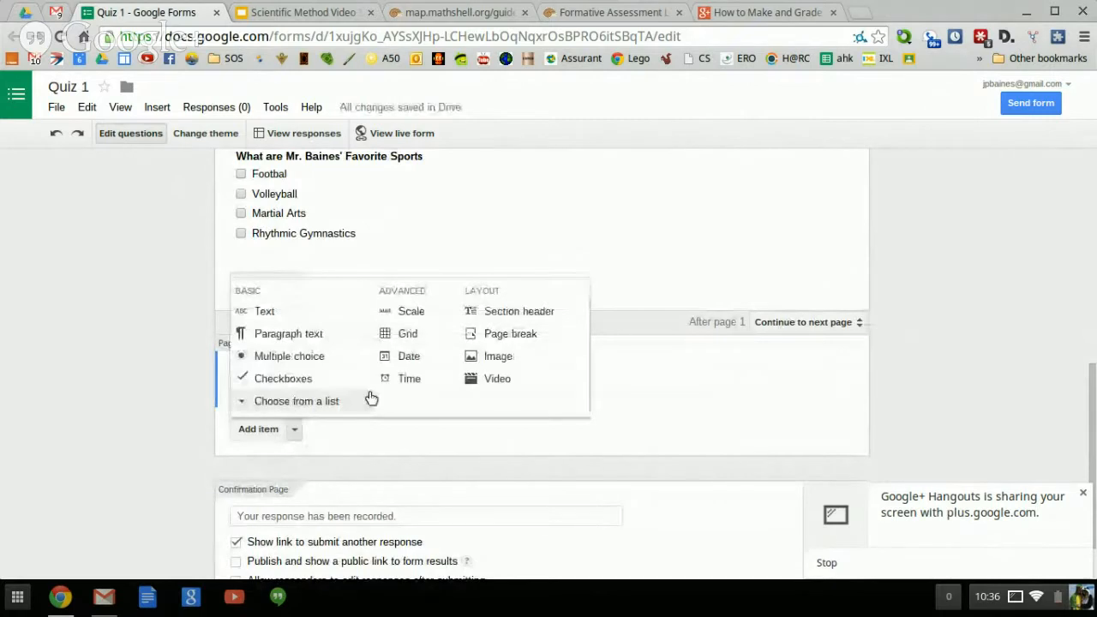
left_click(500, 362)
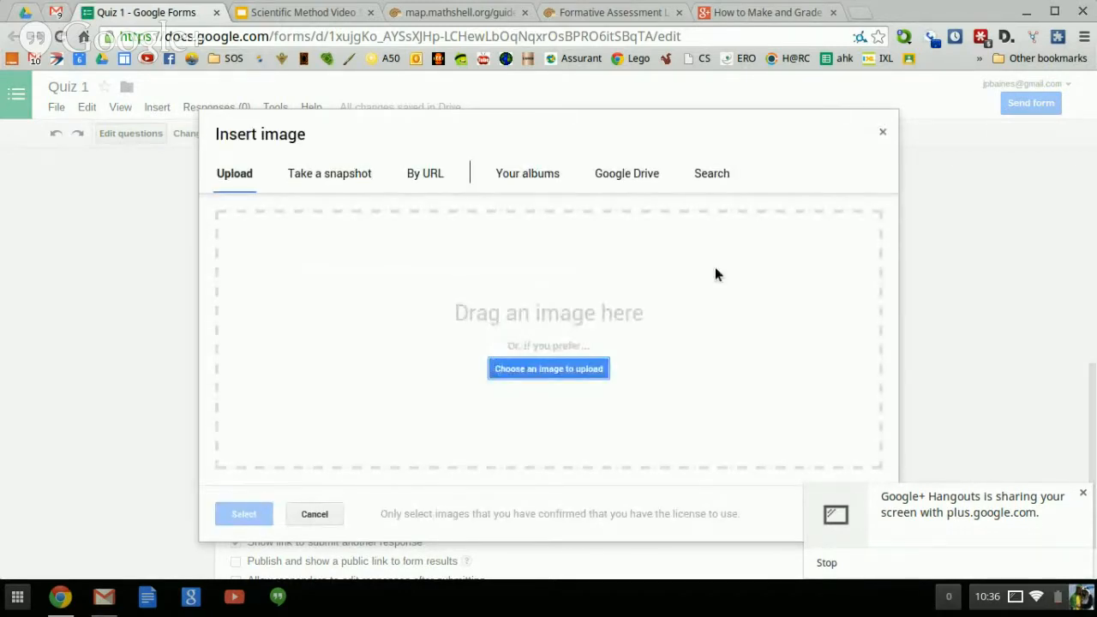
left_click(884, 134)
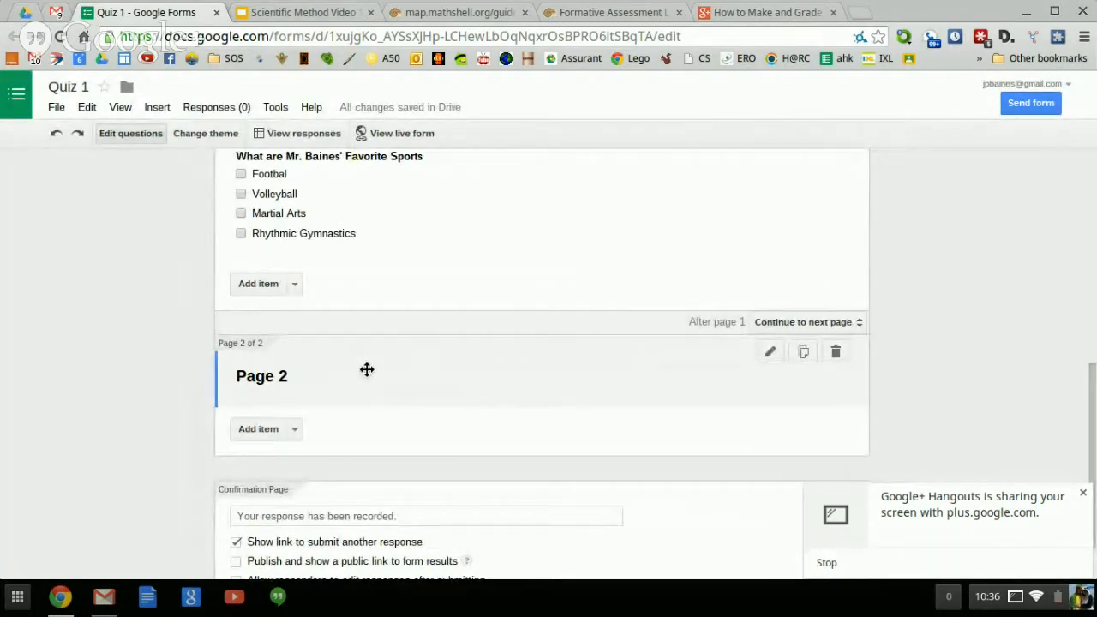
Delete the empty Page 2 section from Quiz 1.
left_click(293, 428)
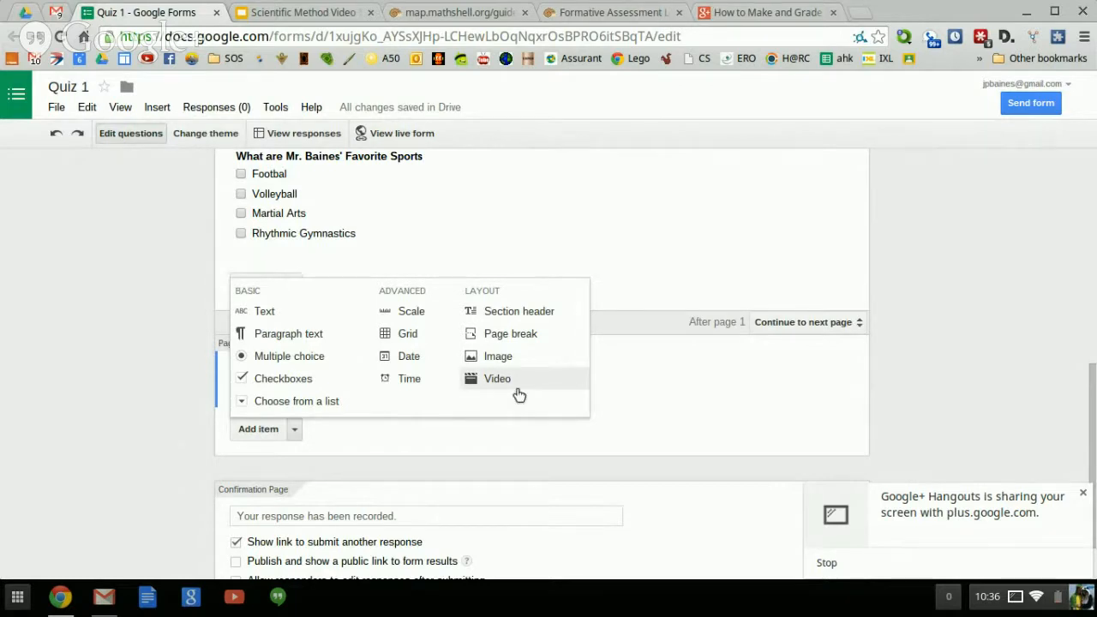
left_click(307, 440)
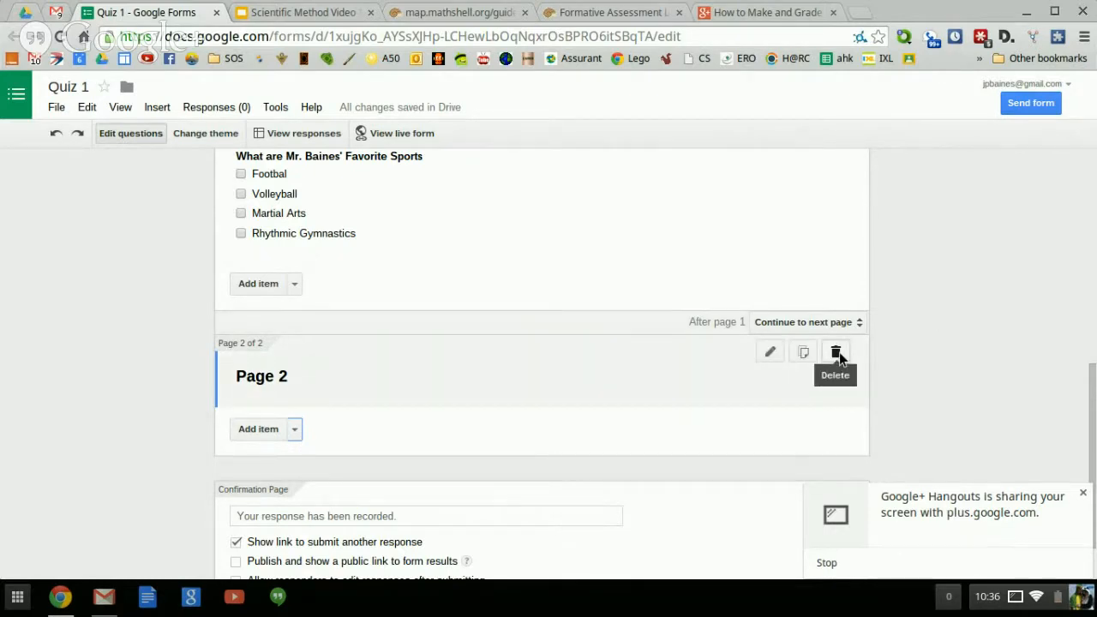
left_click(837, 352)
left_click(294, 363)
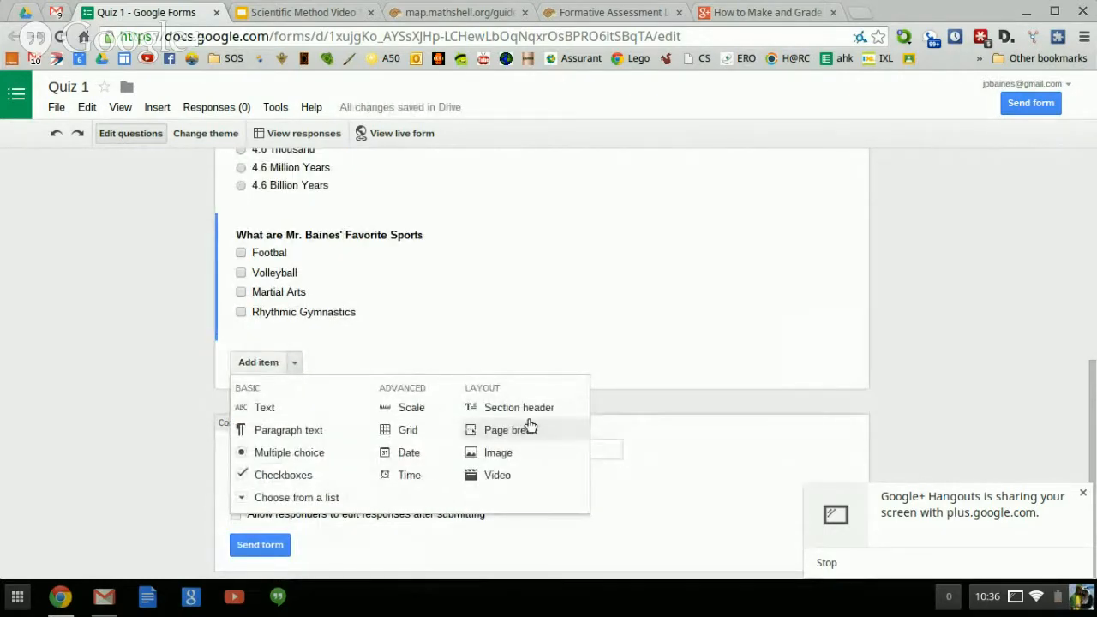
left_click(523, 415)
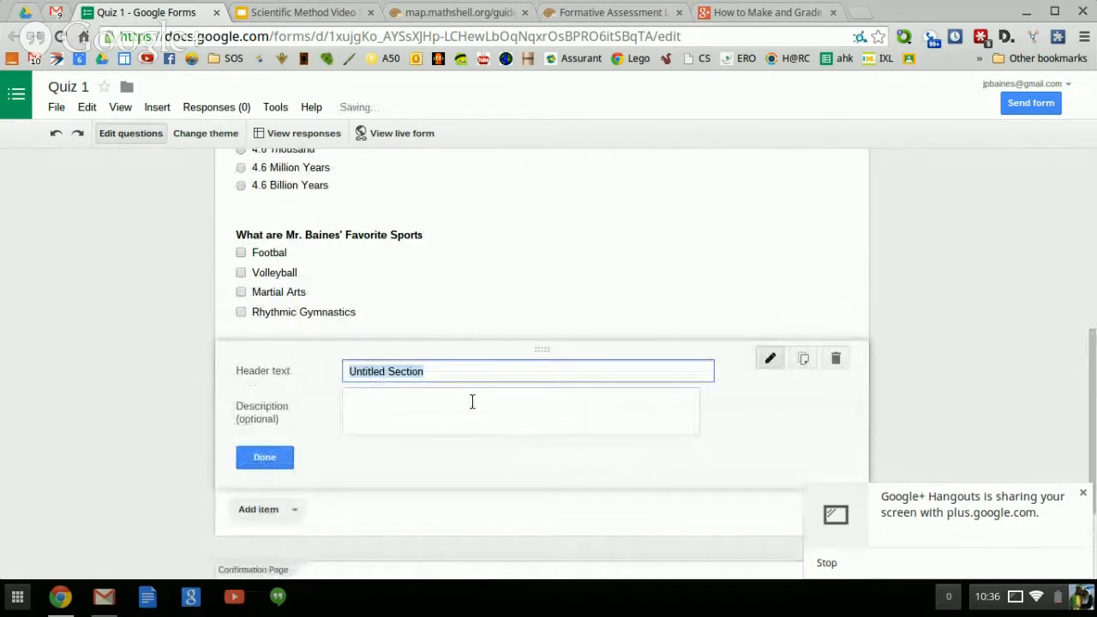
type("Directions")
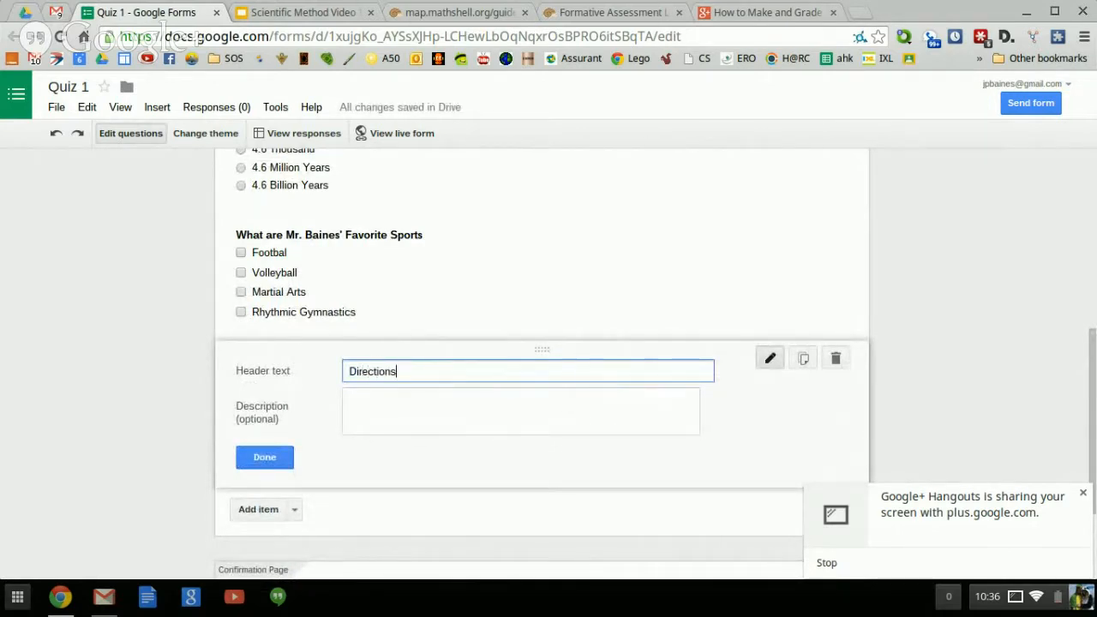
left_click(392, 412)
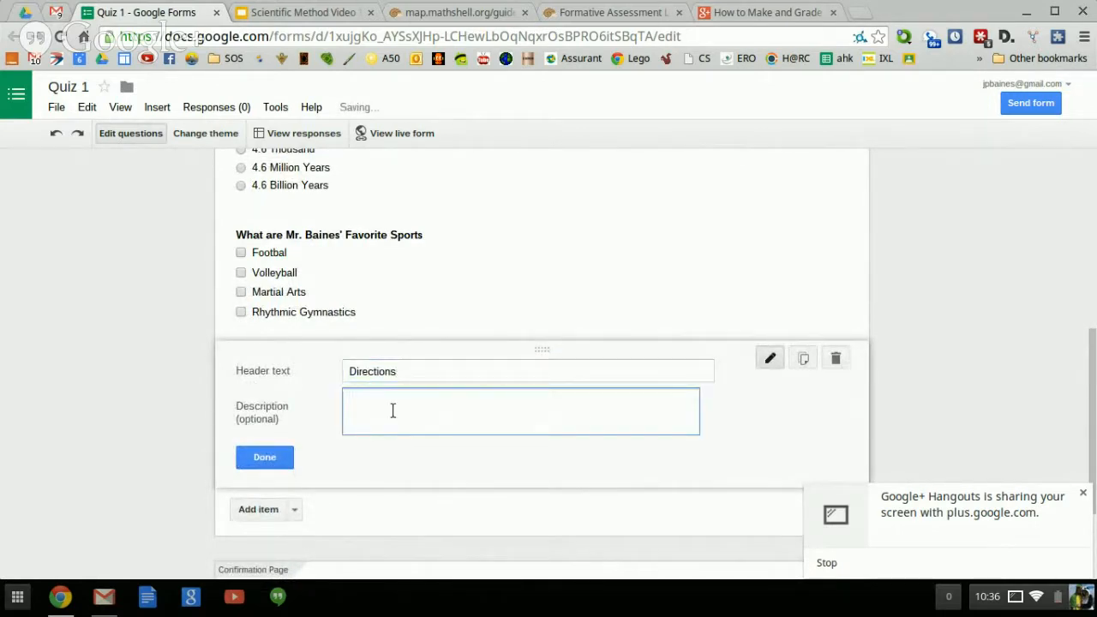
type("A::LJSDFLAJSDFLAJ")
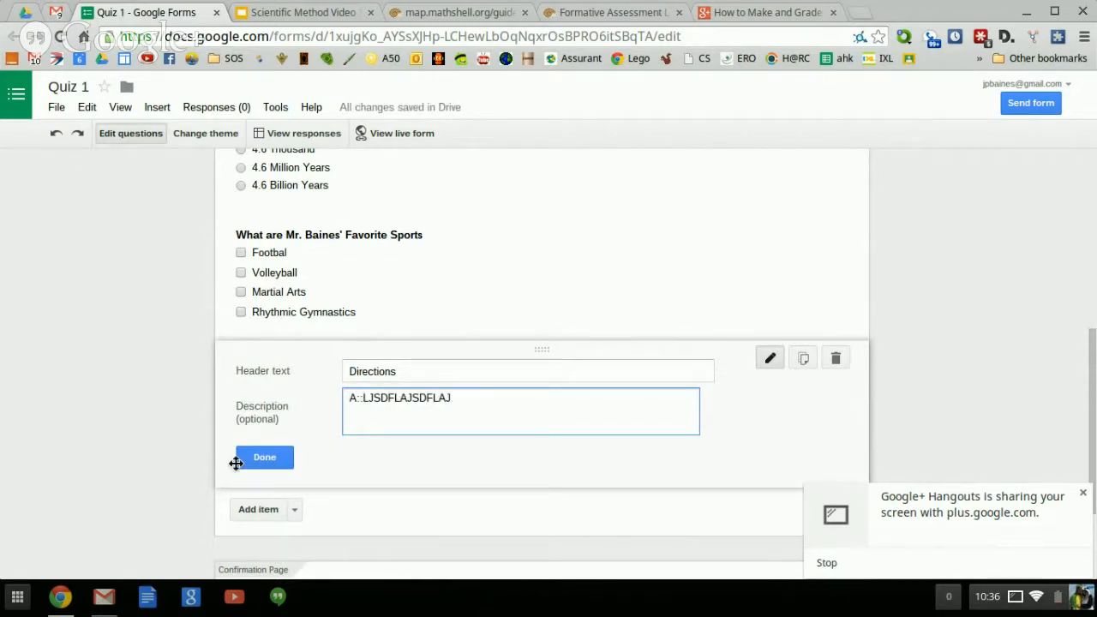
left_click(262, 457)
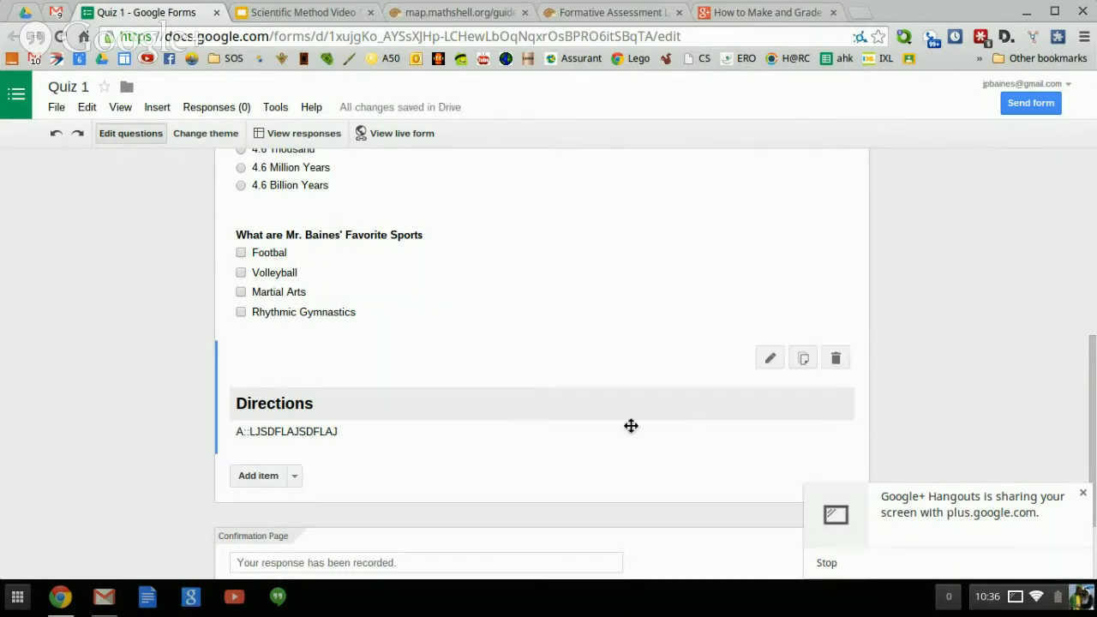
left_click(835, 360)
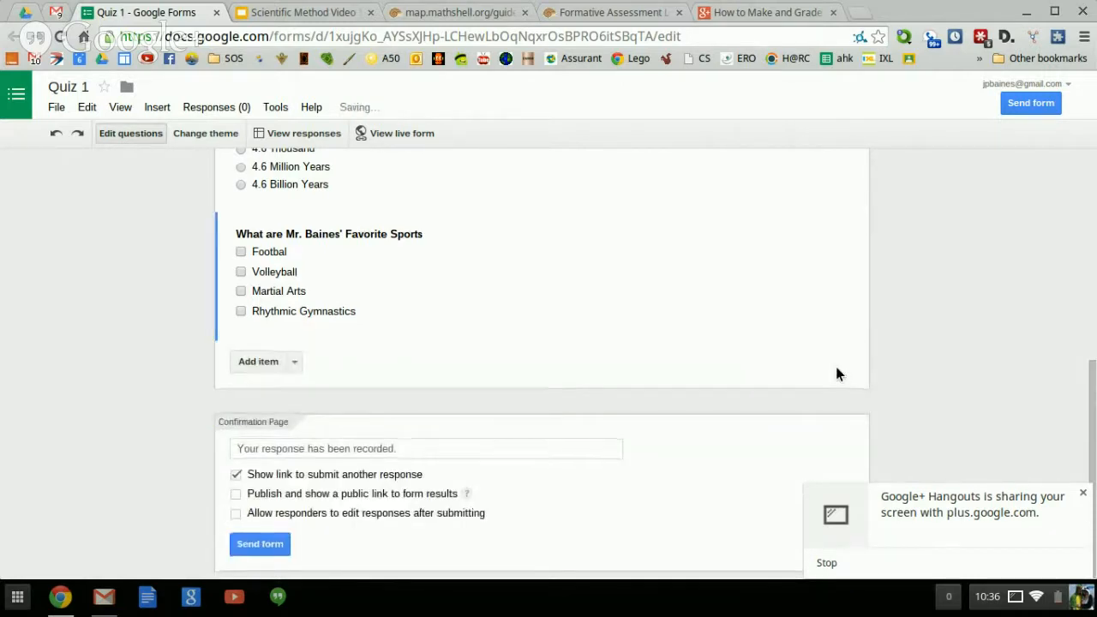
Review the Quiz 1 questions and open the form as respondents see it.
scroll(837, 370, "up", 3)
scroll(837, 370, "up", 2)
scroll(837, 368, "down", 7)
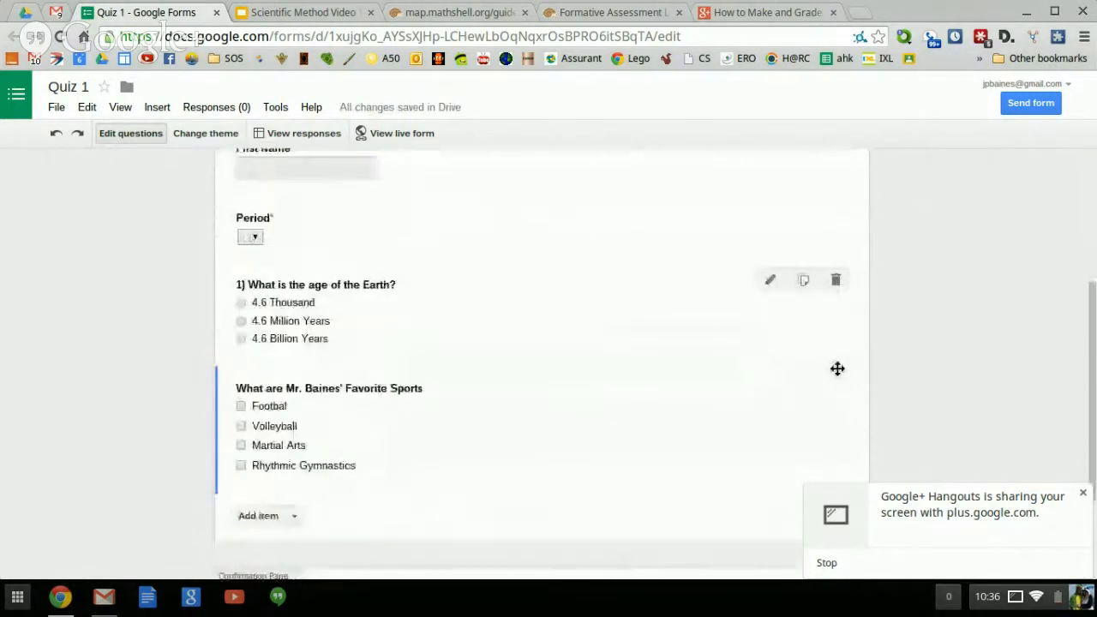
scroll(837, 371, "up", 10)
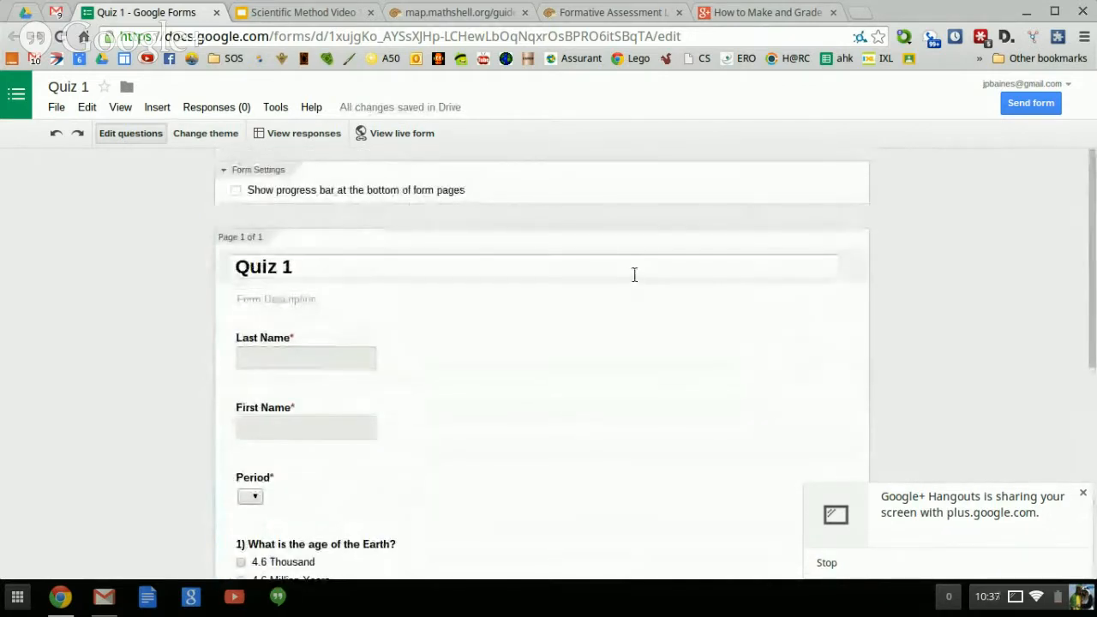
scroll(615, 302, "down", 5)
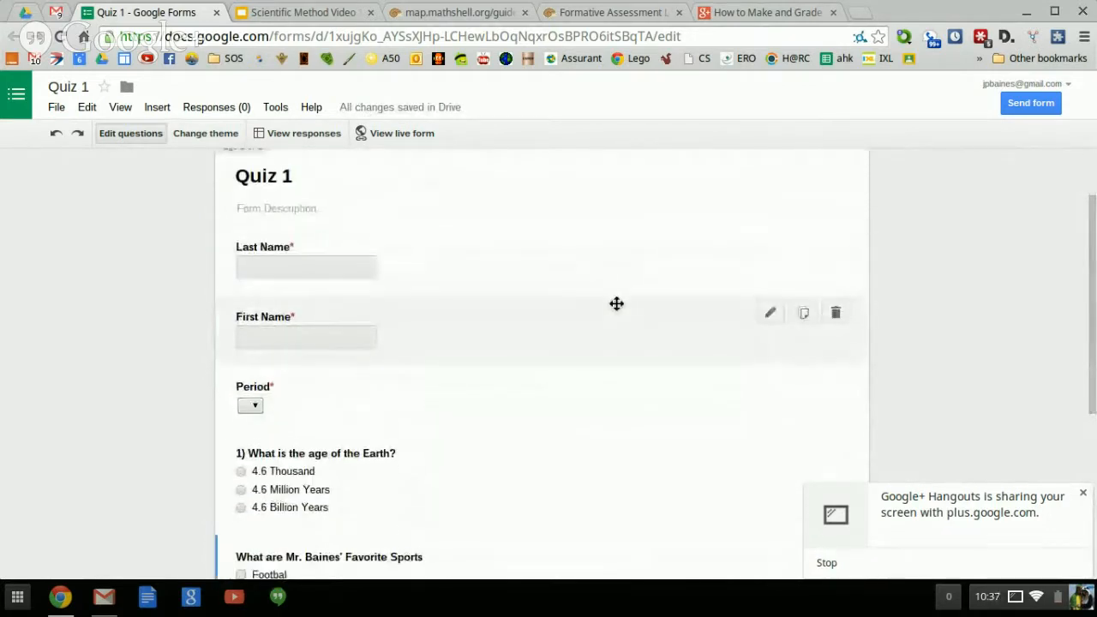
scroll(616, 304, "down", 1)
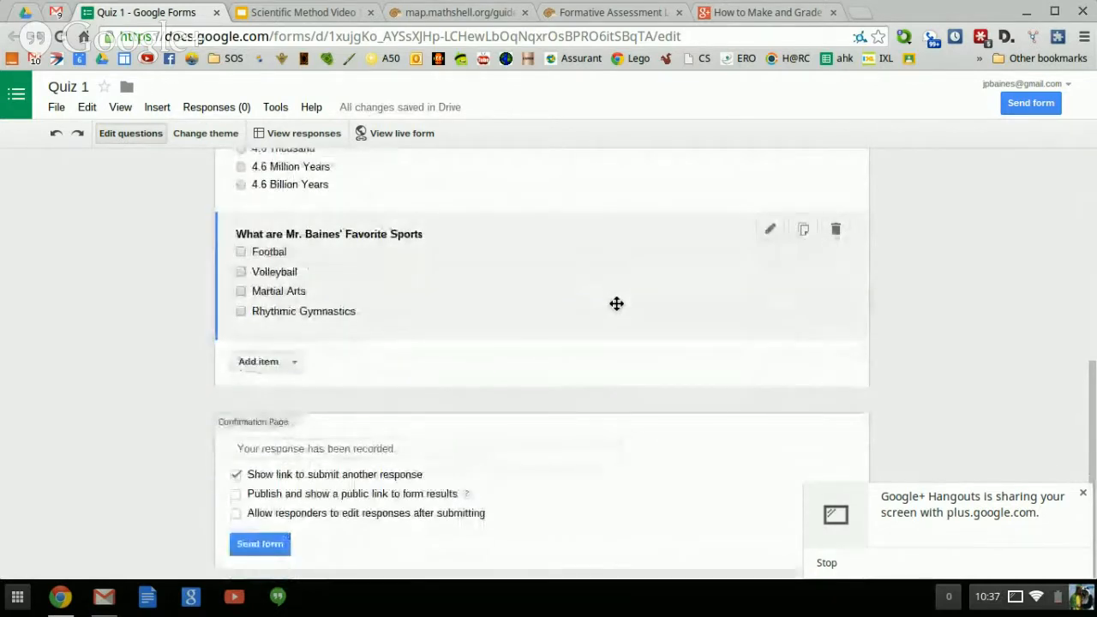
scroll(616, 304, "up", 5)
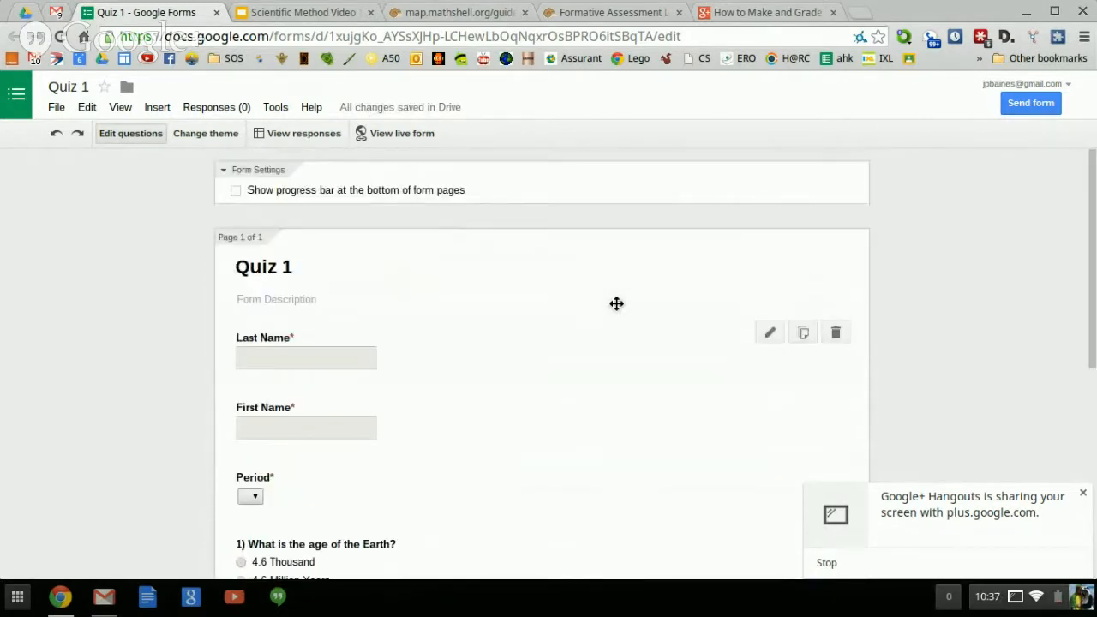
scroll(616, 304, "down", 5)
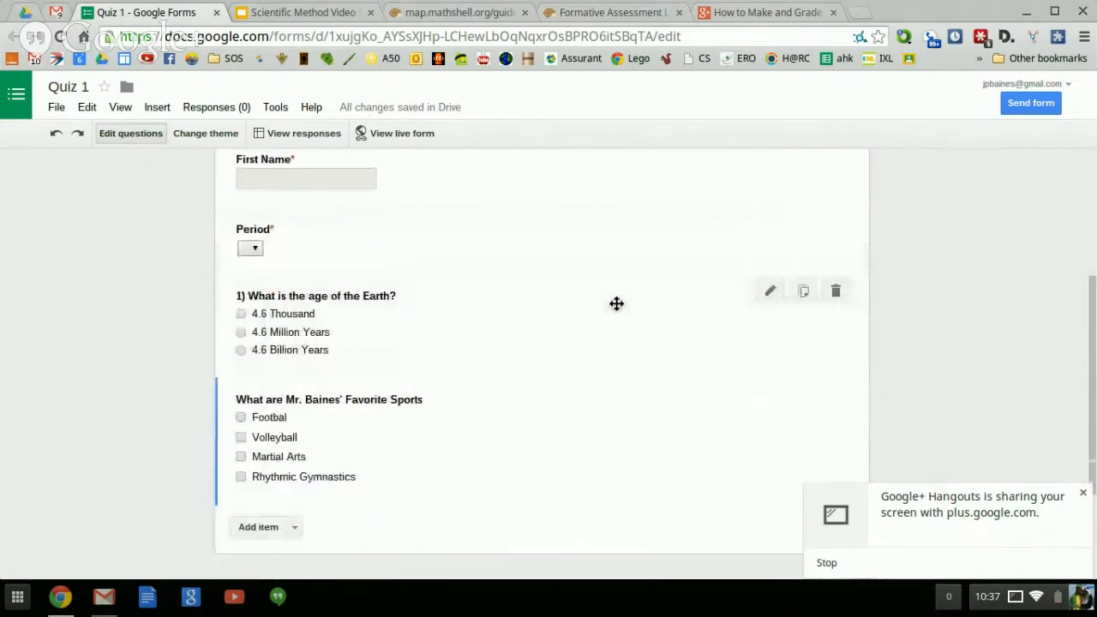
scroll(617, 303, "up", 3)
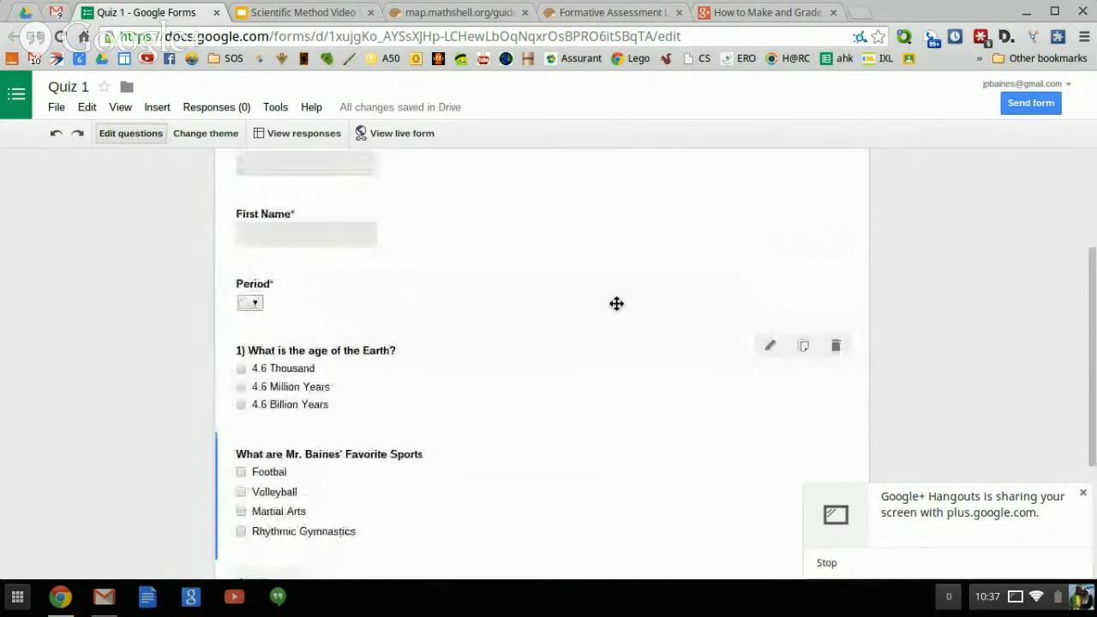
scroll(617, 304, "up", 3)
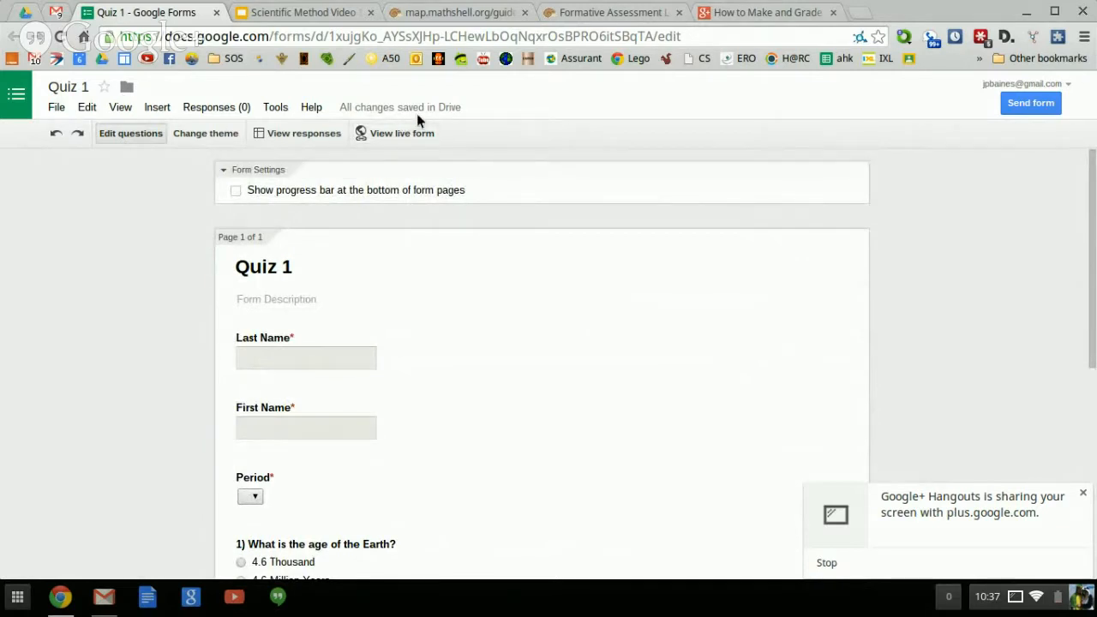
left_click(412, 135)
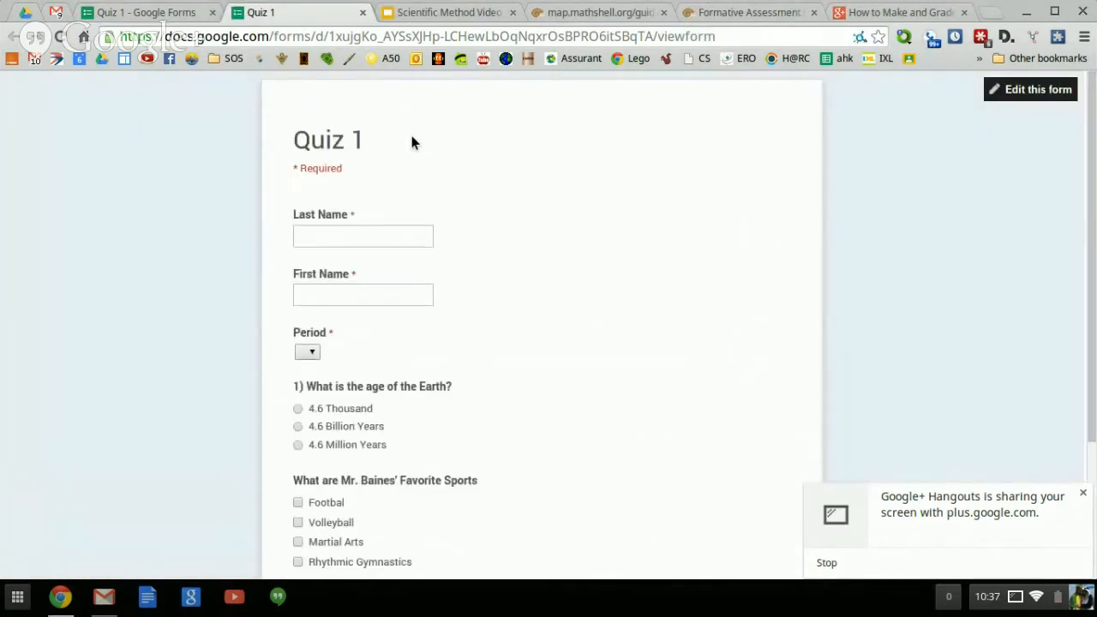
Scroll through the live Quiz 1 preview, then close its tab.
scroll(412, 138, "down", 3)
scroll(412, 142, "up", 3)
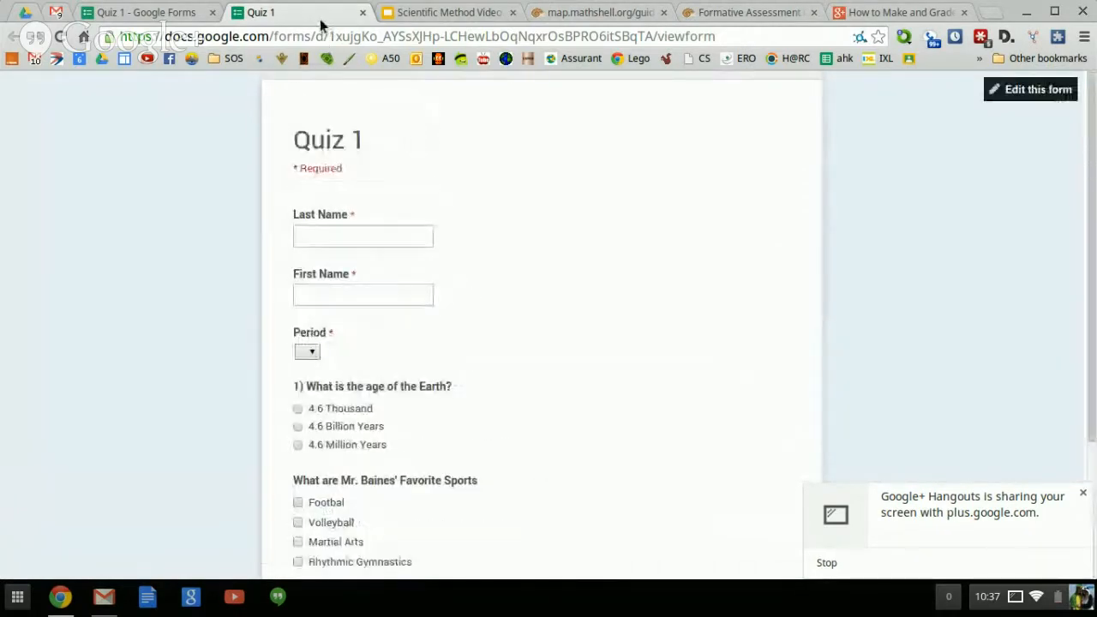
scroll(380, 164, "down", 3)
scroll(380, 165, "up", 3)
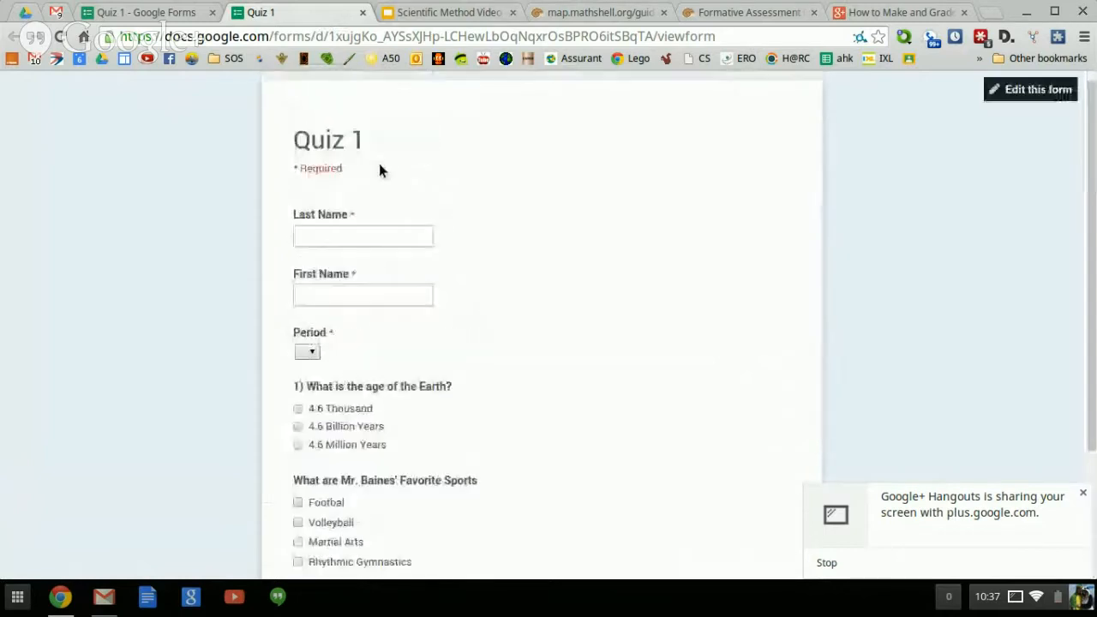
left_click(363, 12)
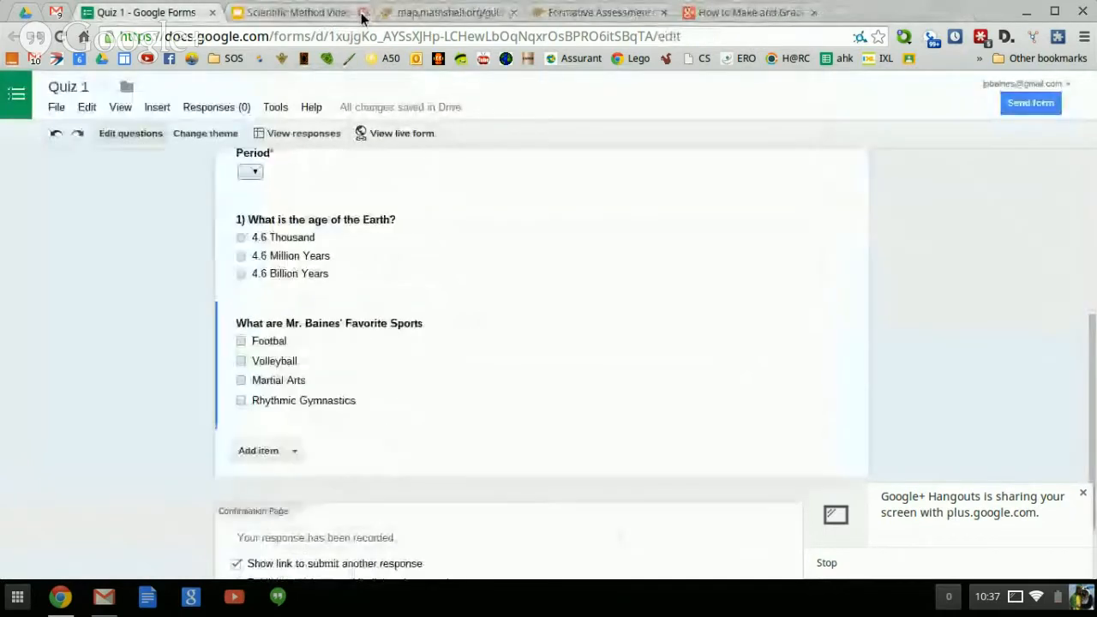
Apply the Homework theme to Quiz 1 and view the themed live form.
left_click(218, 135)
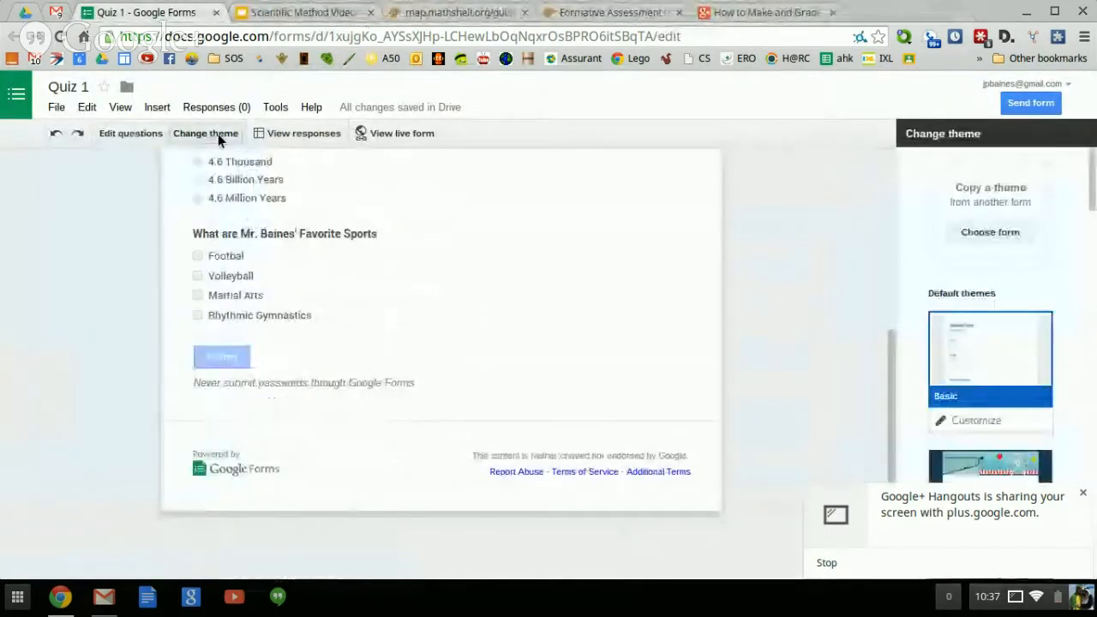
scroll(1025, 244, "down", 3)
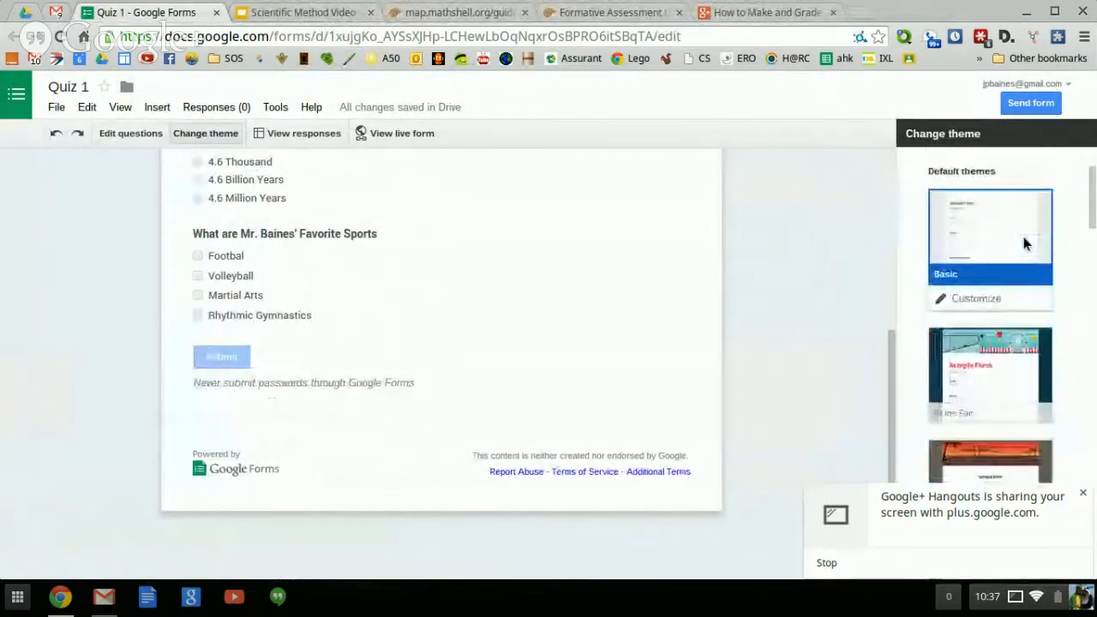
scroll(1025, 244, "down", 8)
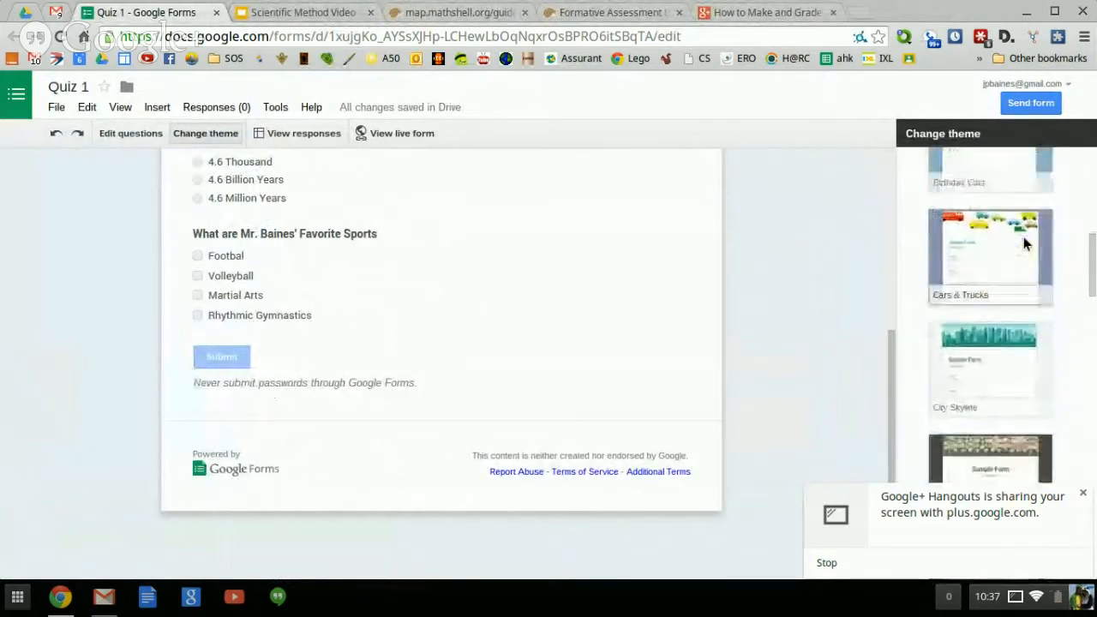
scroll(1024, 236, "down", 3)
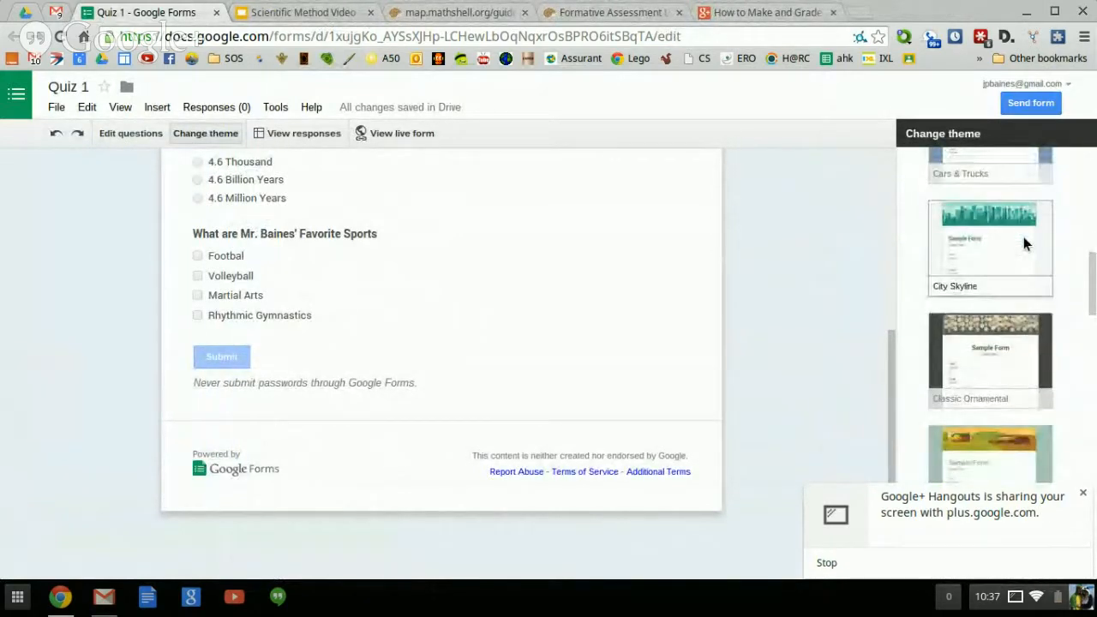
scroll(1025, 243, "down", 3)
scroll(1027, 251, "down", 3)
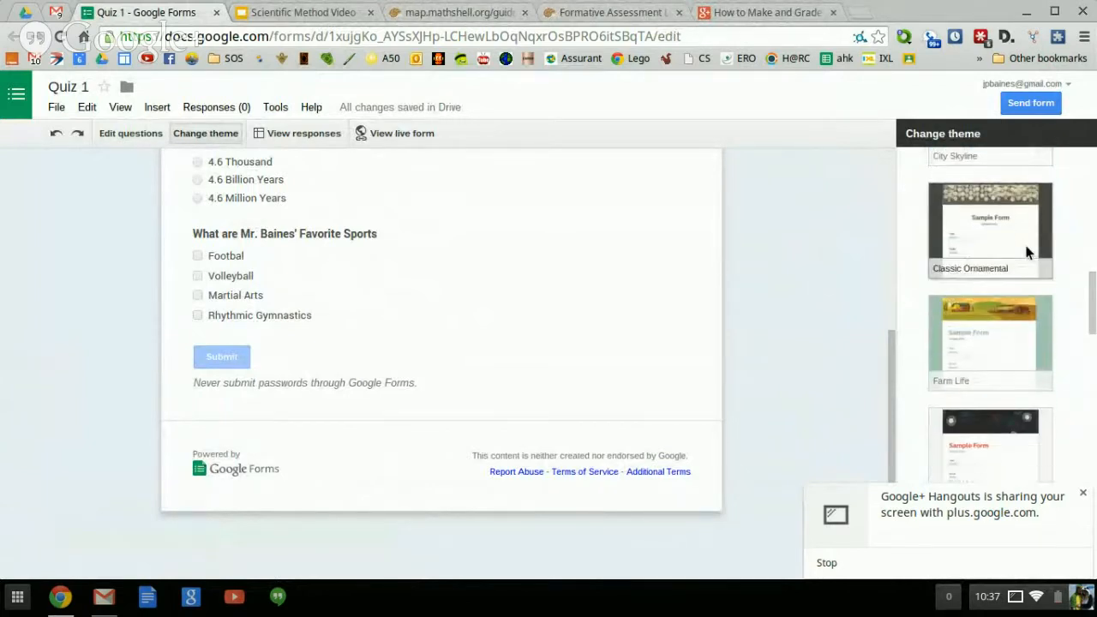
scroll(1026, 250, "down", 4)
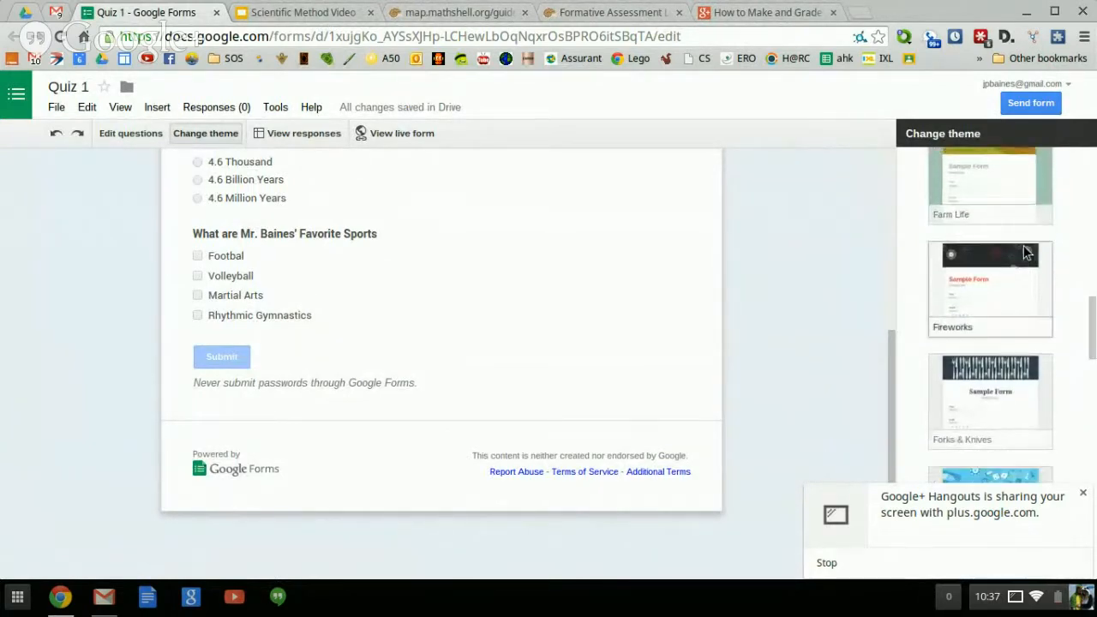
scroll(1023, 245, "down", 4)
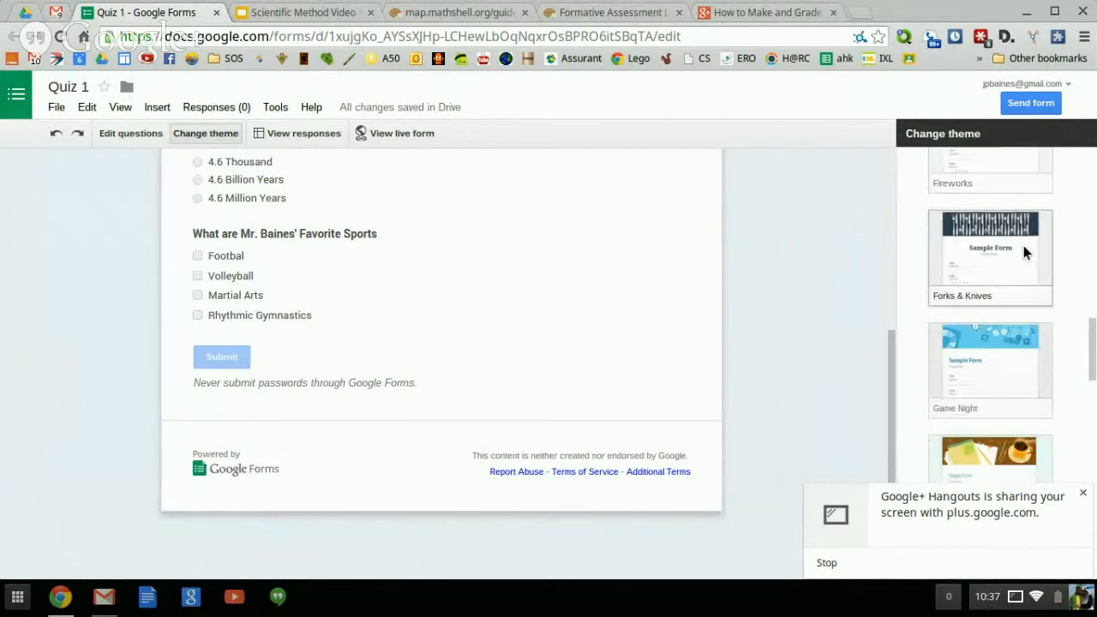
left_click(976, 347)
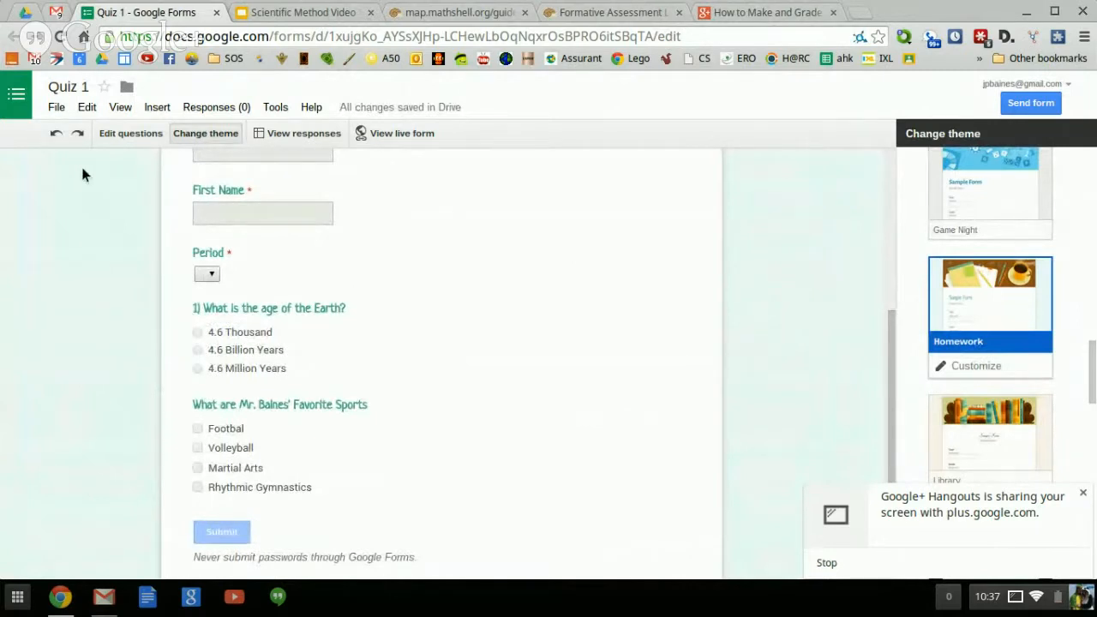
left_click(383, 134)
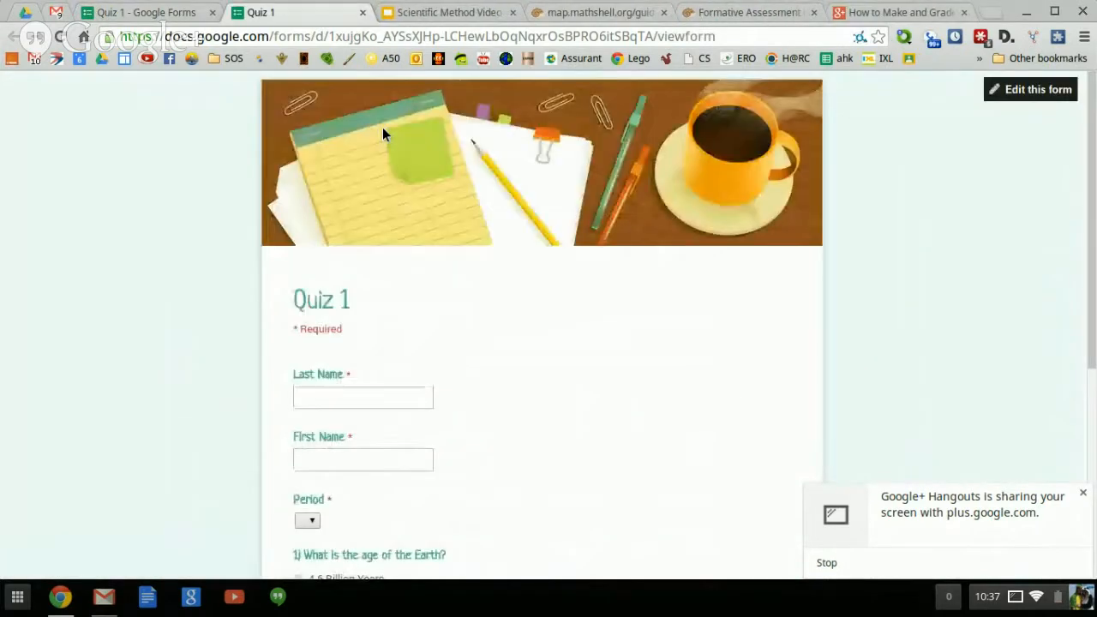
scroll(383, 133, "down", 4)
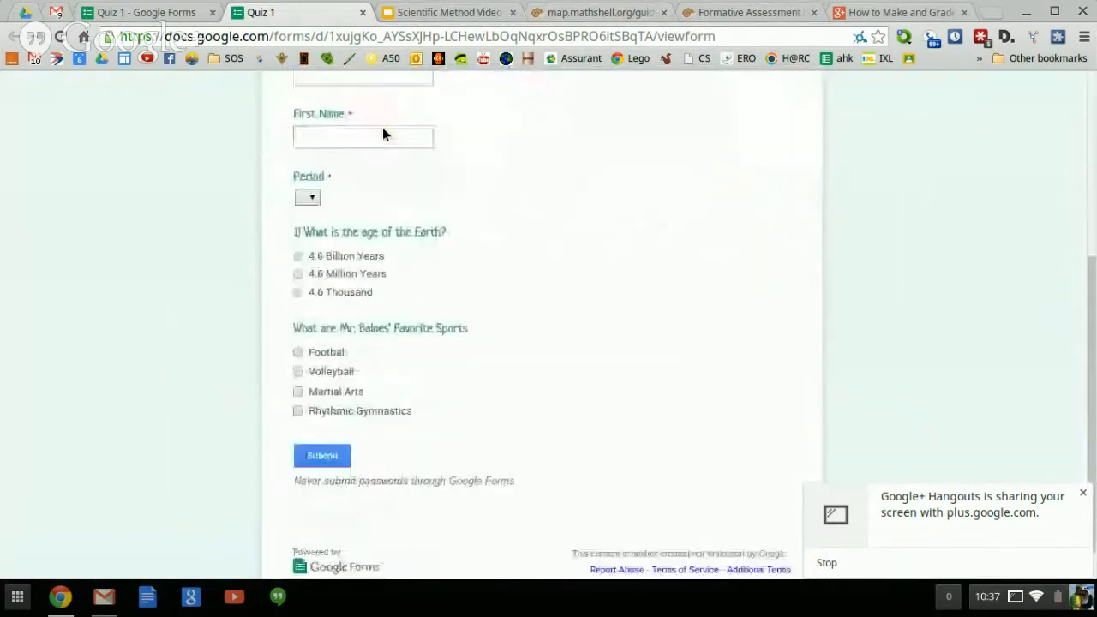
scroll(382, 134, "up", 2)
scroll(382, 133, "up", 3)
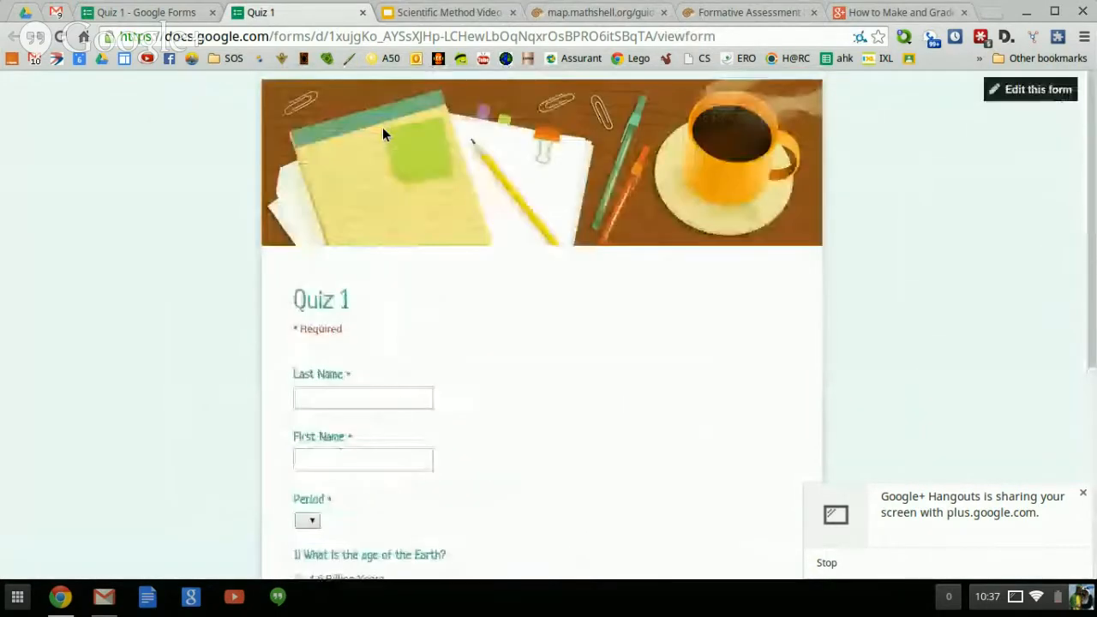
scroll(382, 133, "down", 1)
scroll(383, 133, "down", 3)
scroll(382, 134, "up", 2)
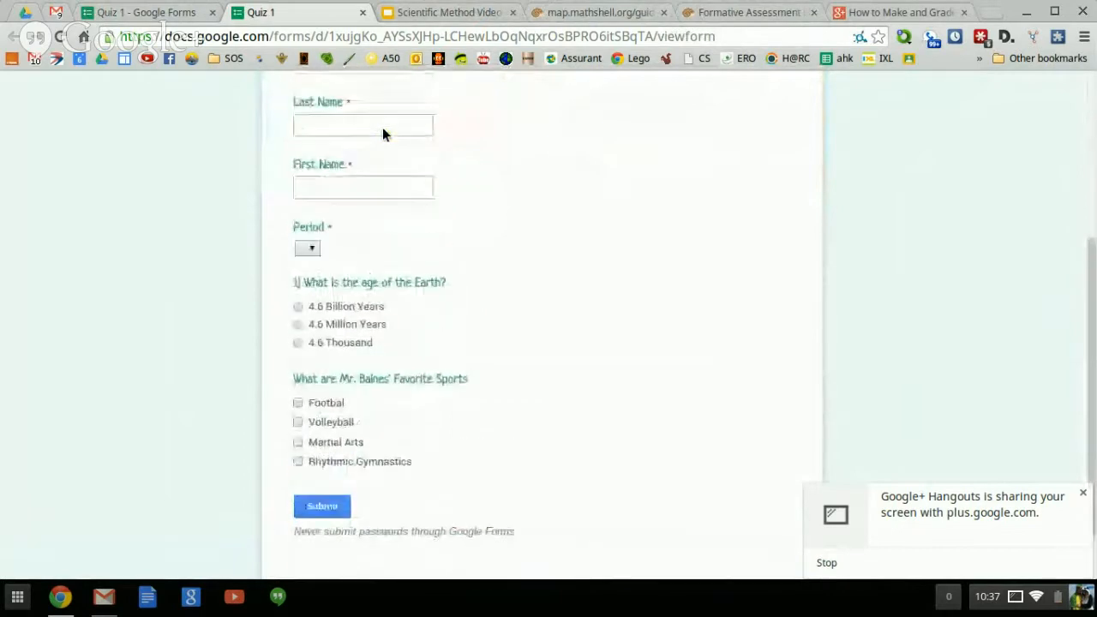
scroll(382, 133, "down", 1)
scroll(382, 134, "up", 3)
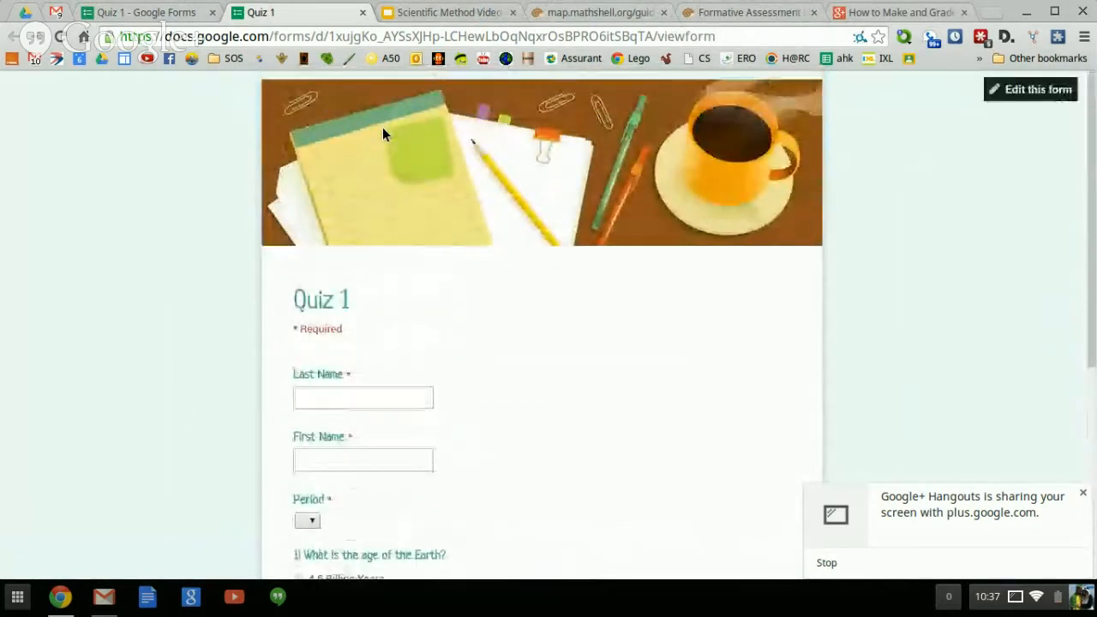
scroll(383, 130, "down", 4)
scroll(384, 130, "up", 2)
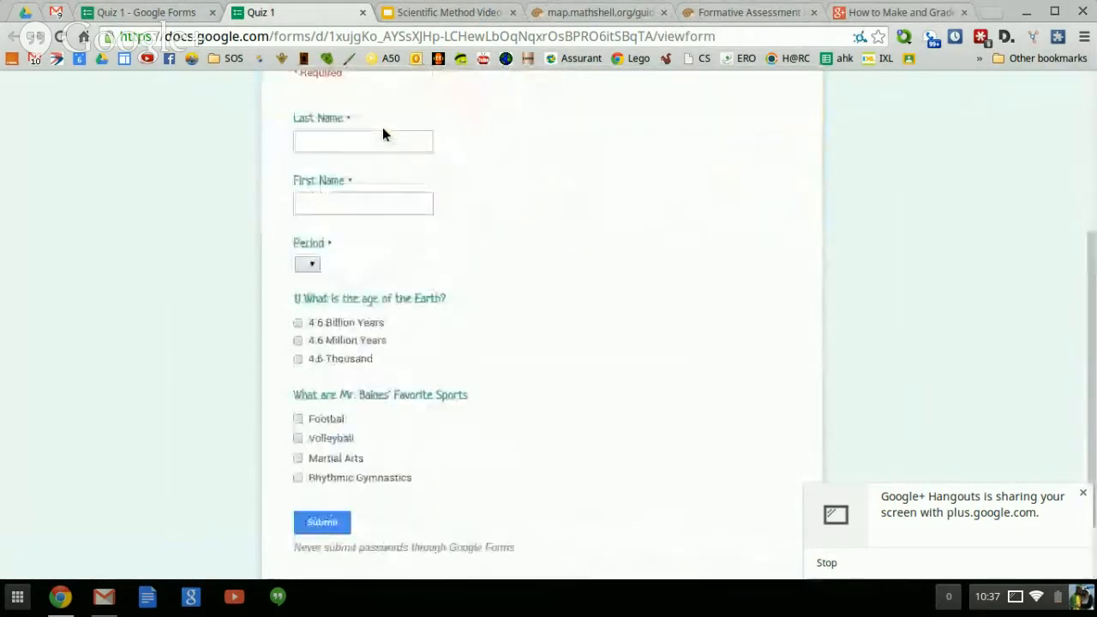
scroll(382, 133, "down", 3)
scroll(382, 134, "up", 4)
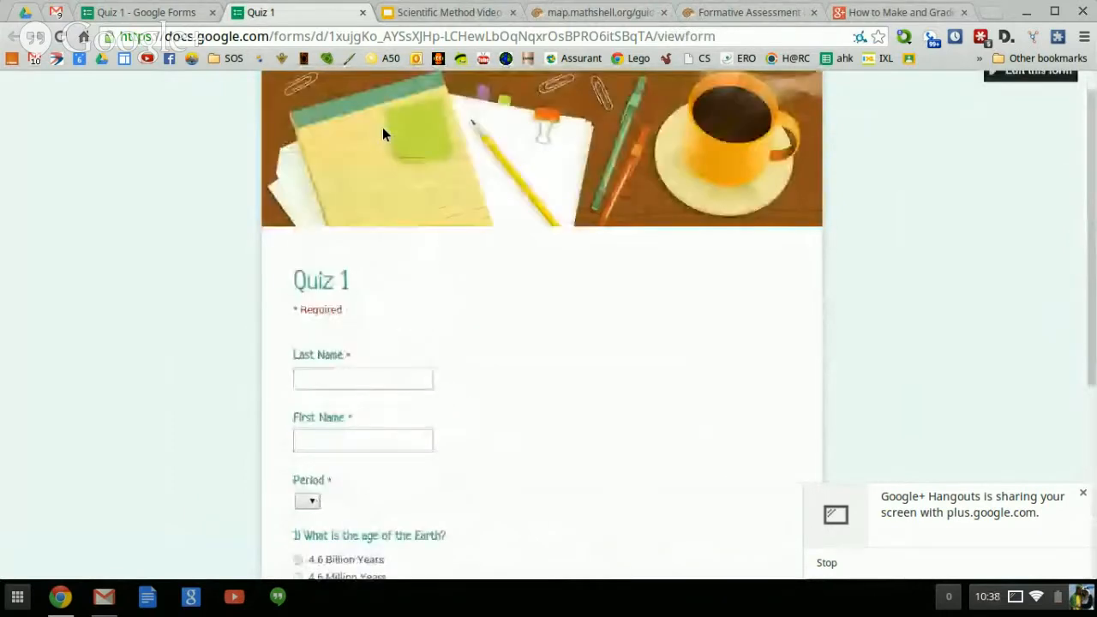
scroll(497, 258, "down", 2)
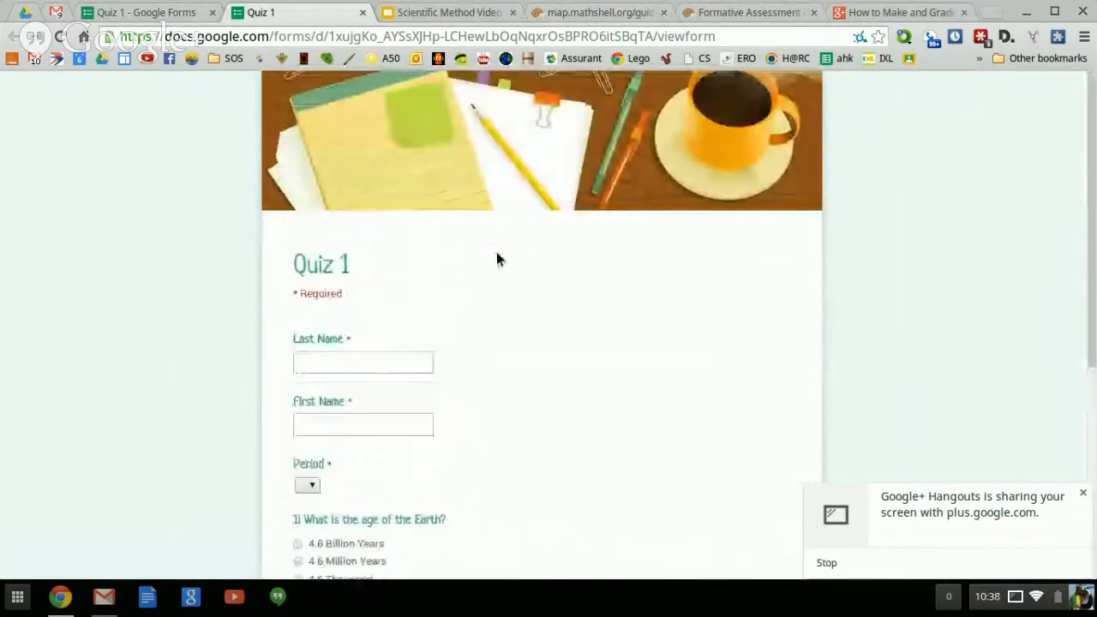
Enter the test respondent's last and first names on the live form.
left_click(316, 223)
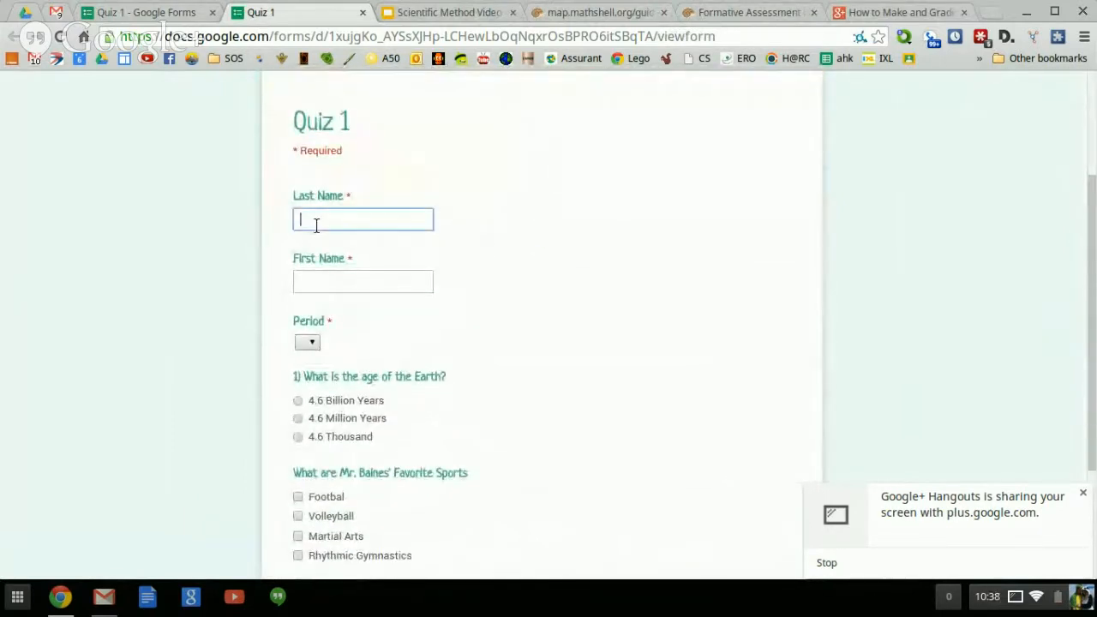
type("Baines")
key("Tab")
type("Jeff")
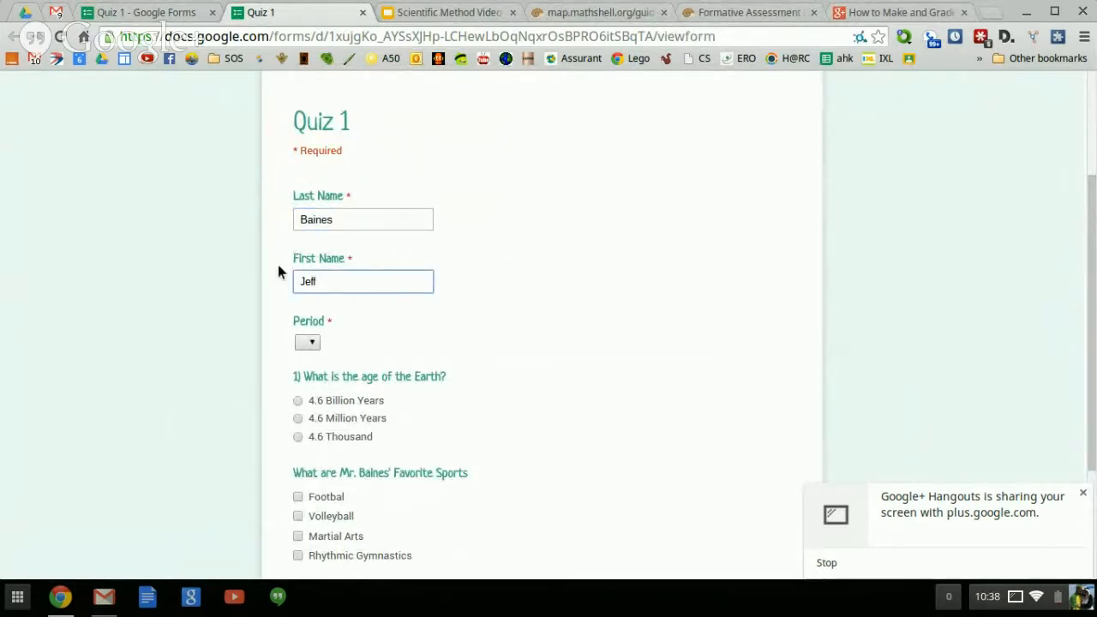
Answer period 4, 4.6 Billion Years, Volleyball and Martial Arts, and submit.
left_click(308, 342)
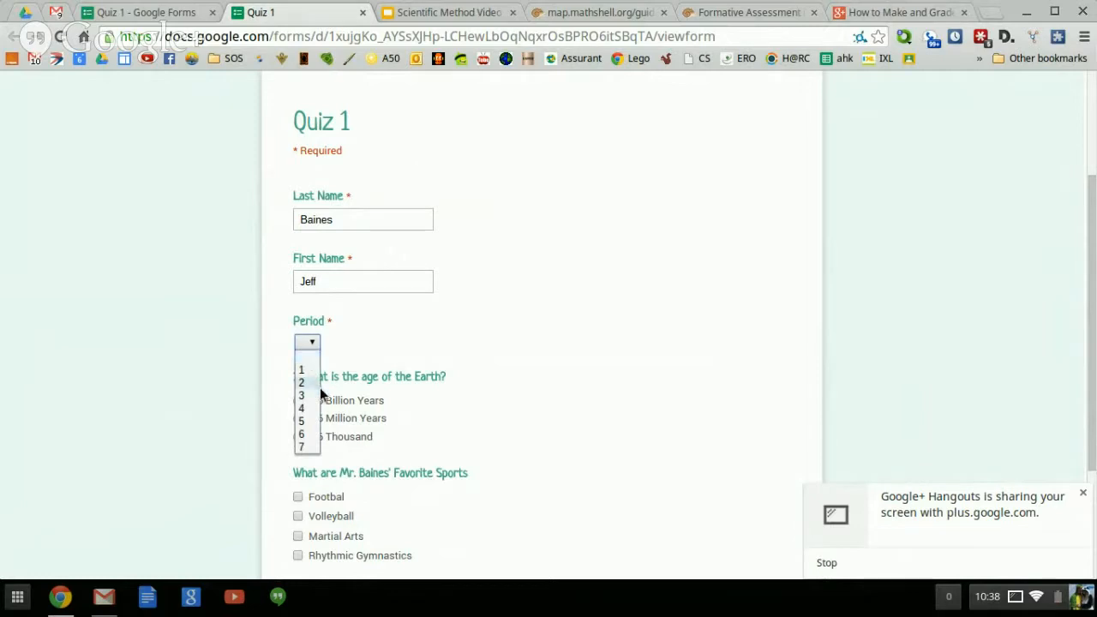
left_click(311, 409)
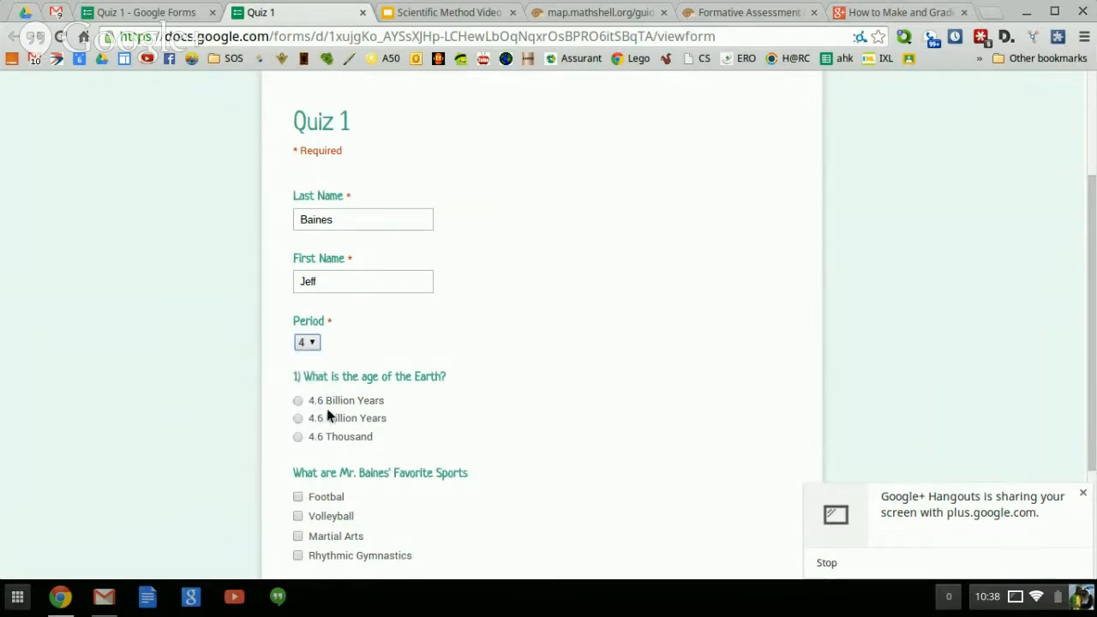
left_click(299, 401)
scroll(313, 441, "down", 2)
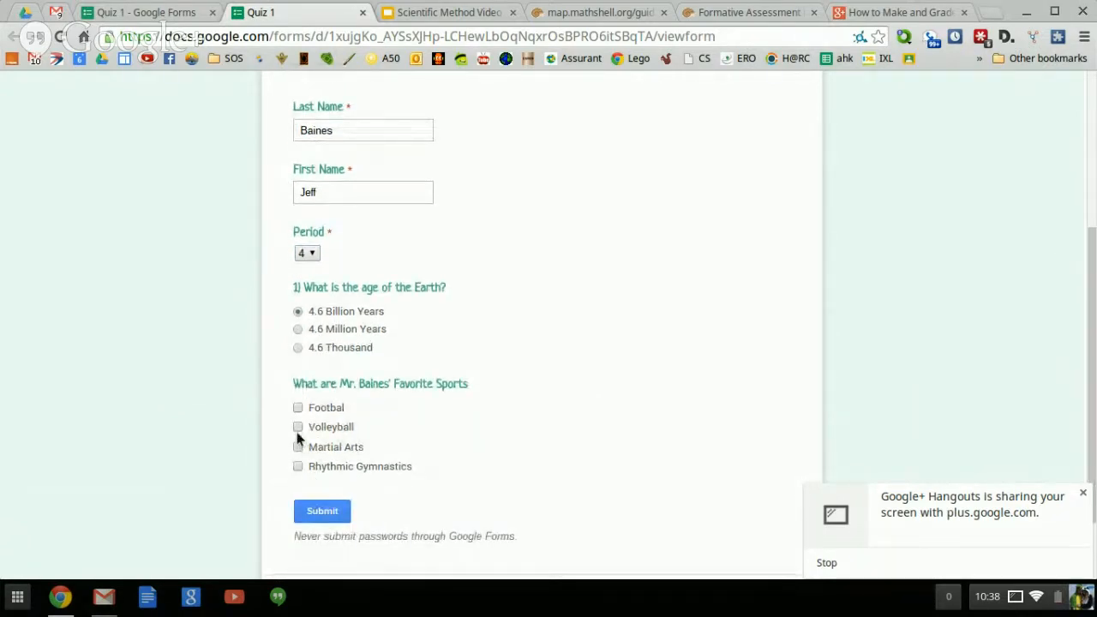
left_click(298, 427)
left_click(299, 445)
left_click(342, 131)
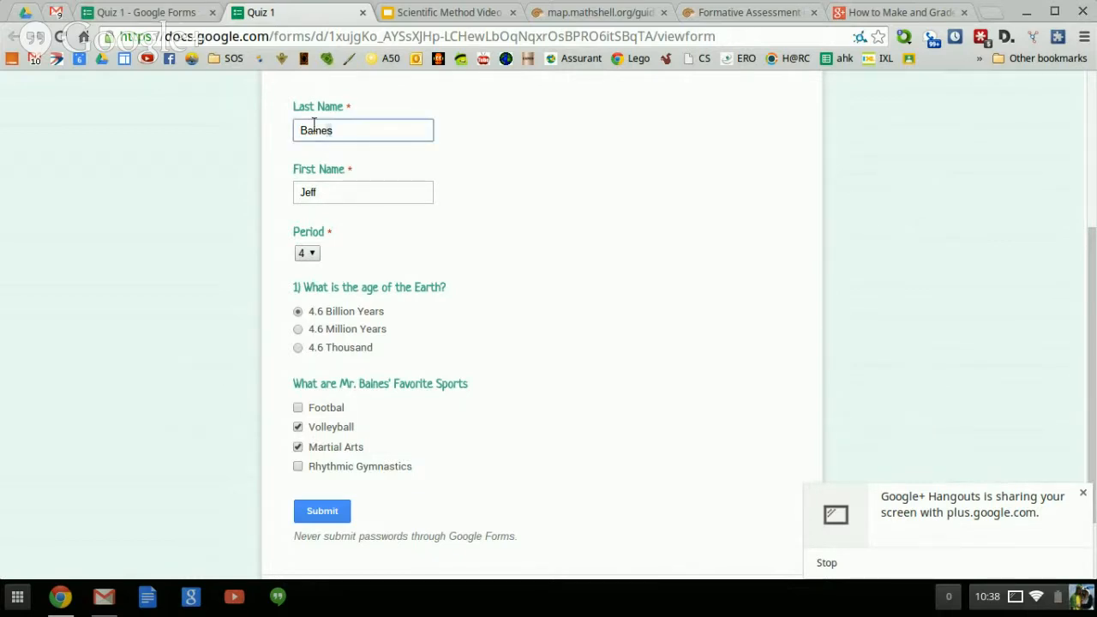
double_click(314, 129)
left_click(321, 509)
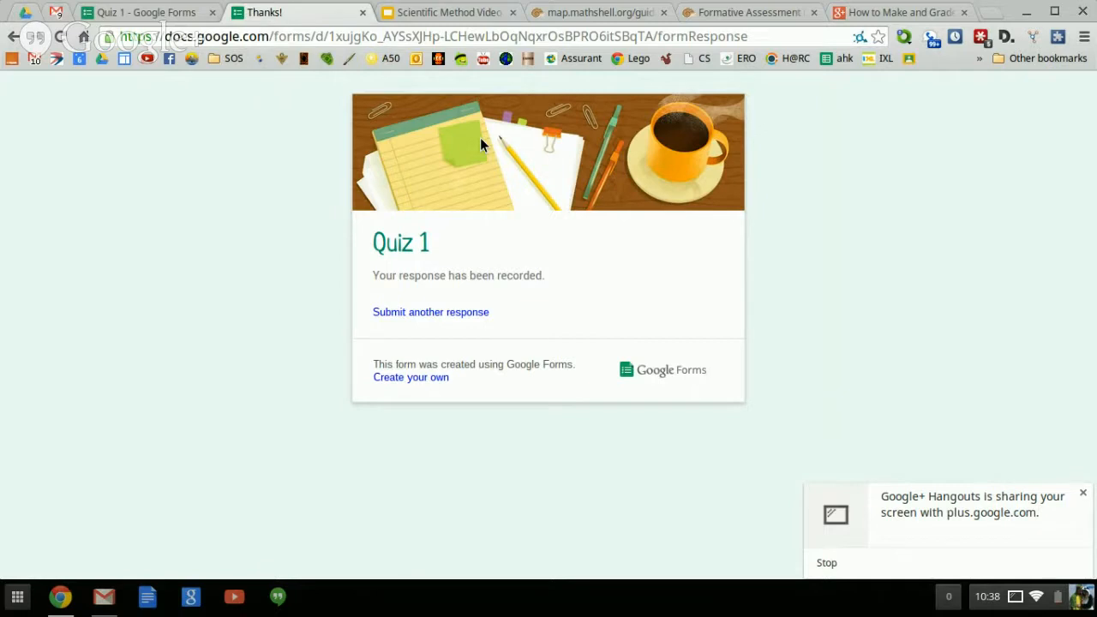
Reopen the live form and enter a second respondent's last and first names.
left_click(362, 11)
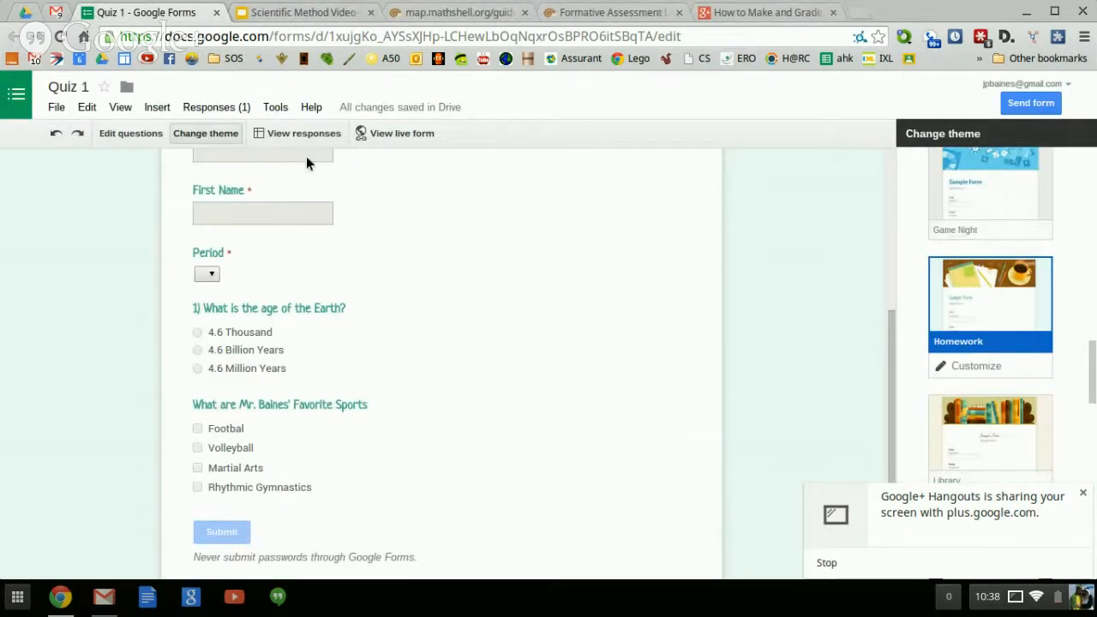
left_click(390, 135)
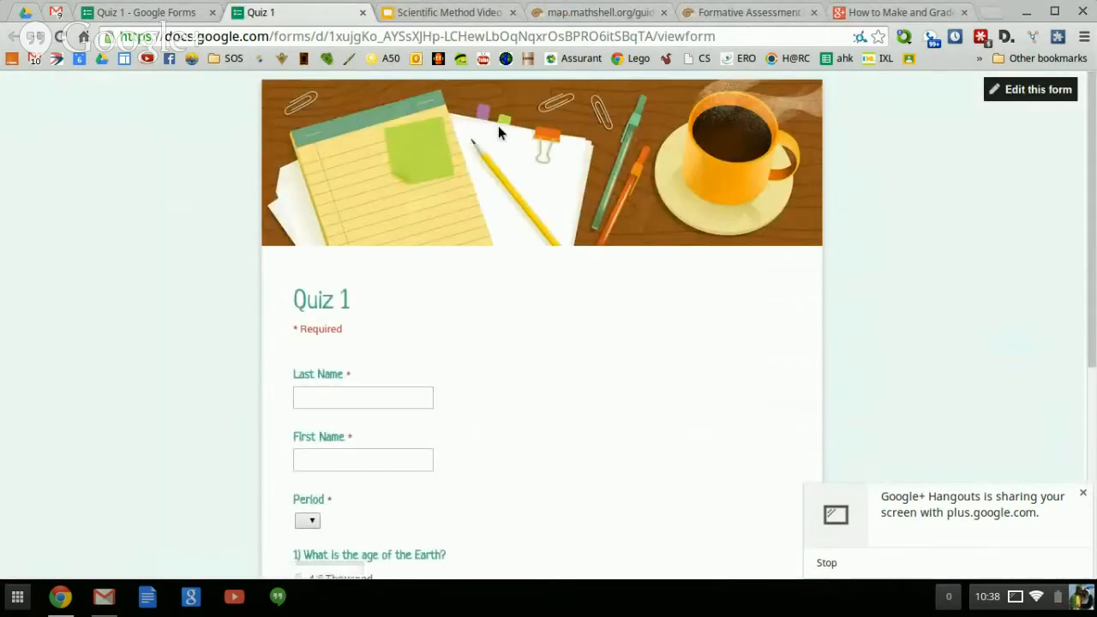
scroll(355, 432, "down", 1)
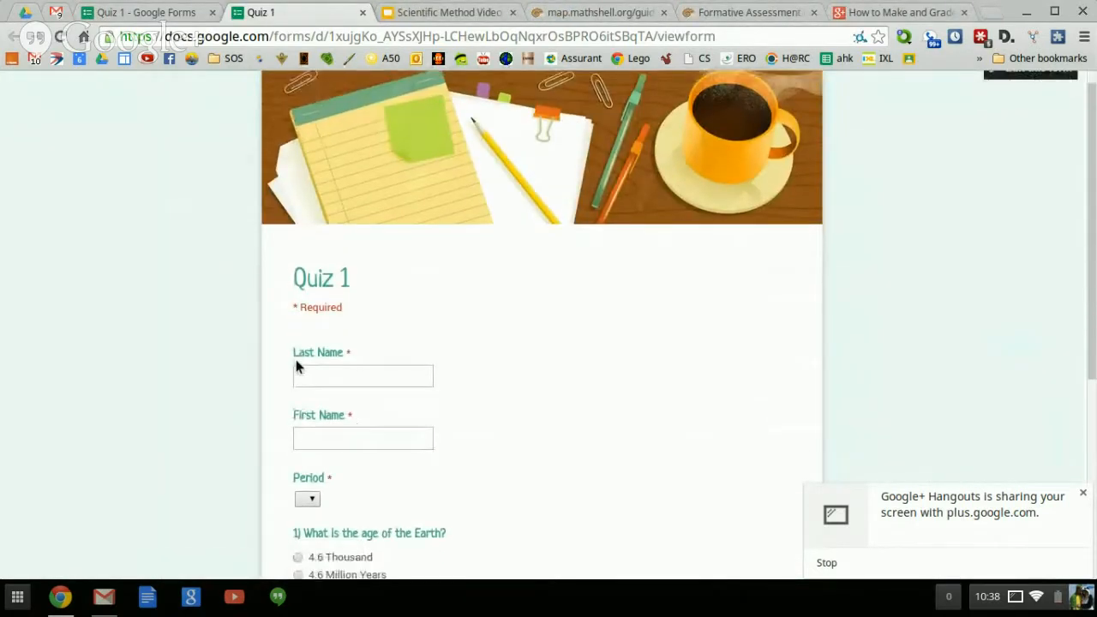
left_click(319, 374)
type("Smith")
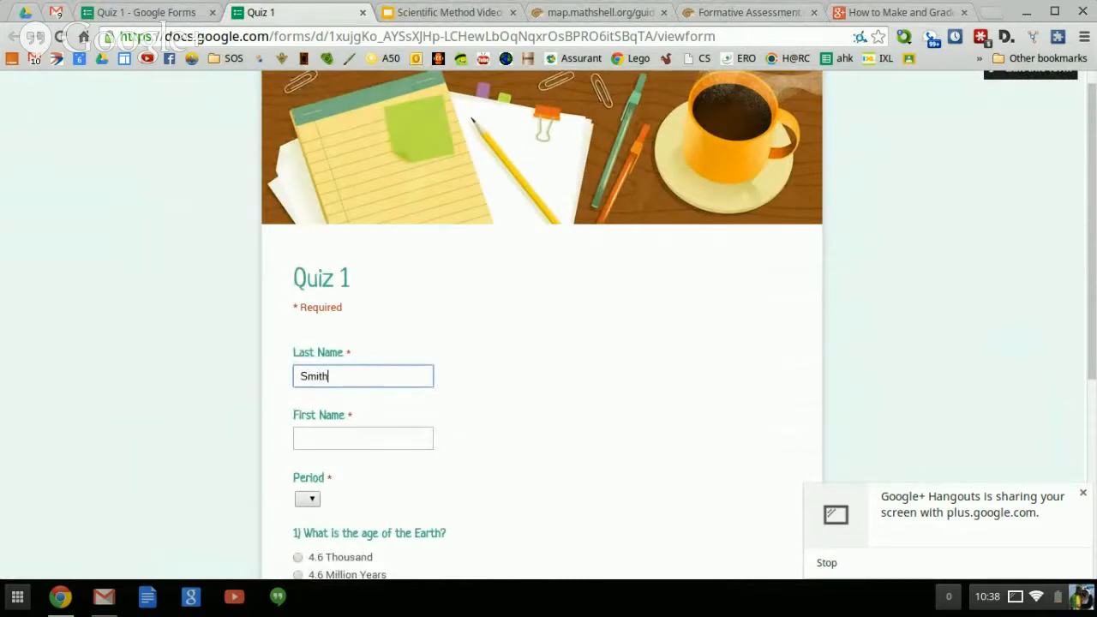
left_click(322, 433)
type("John")
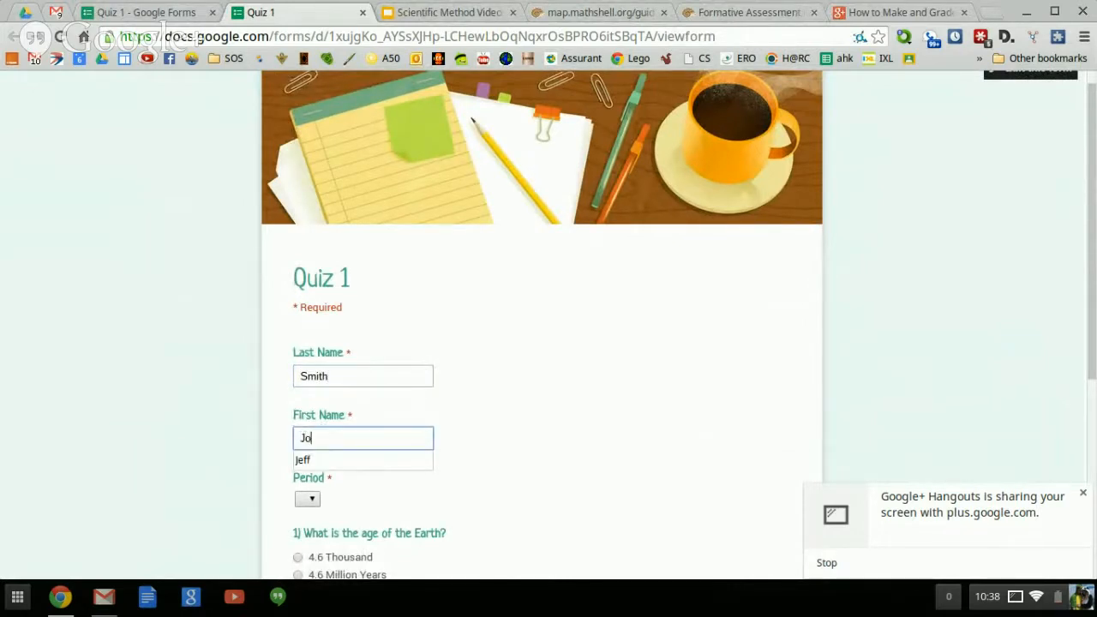
Answer period 1, 4.6 Thousand, Volleyball and Martial Arts, and submit.
left_click(316, 498)
left_click(300, 410)
scroll(300, 412, "down", 3)
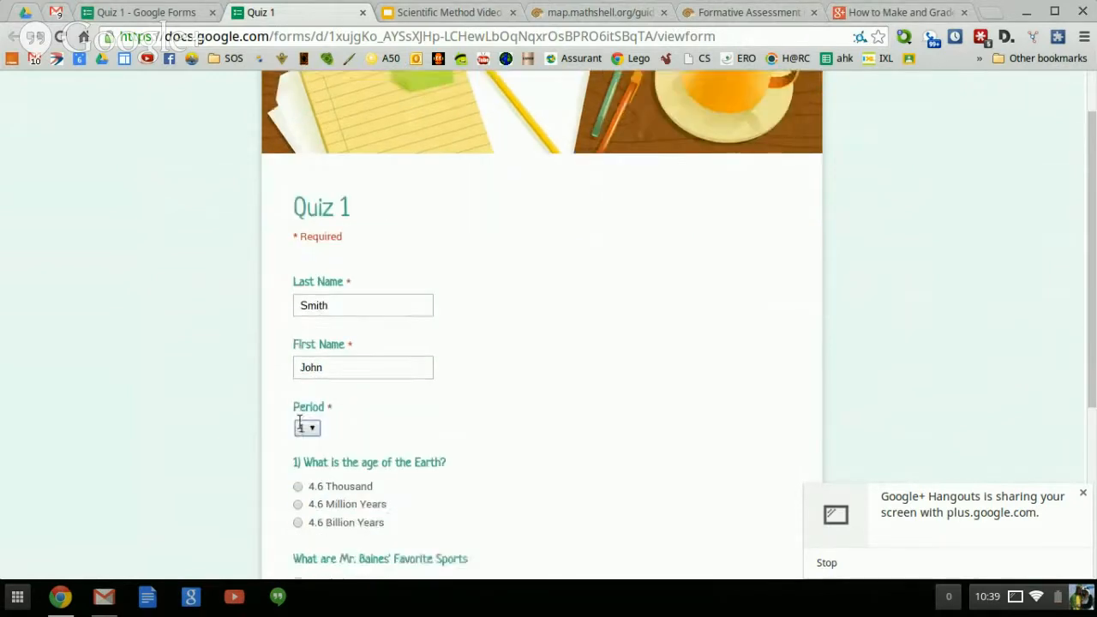
left_click(298, 415)
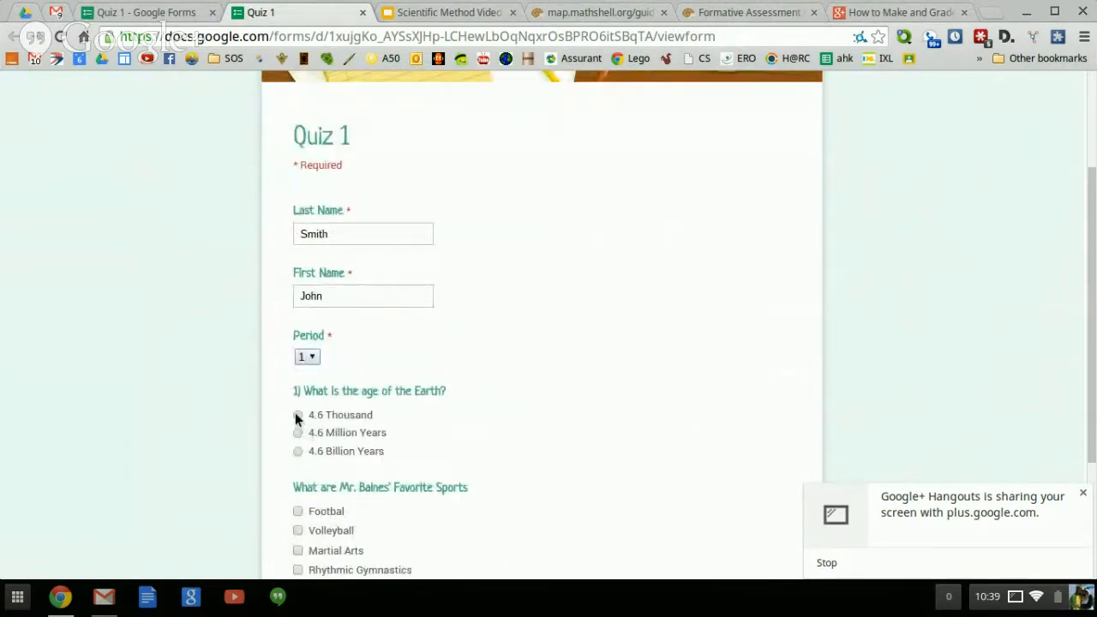
scroll(300, 449, "down", 3)
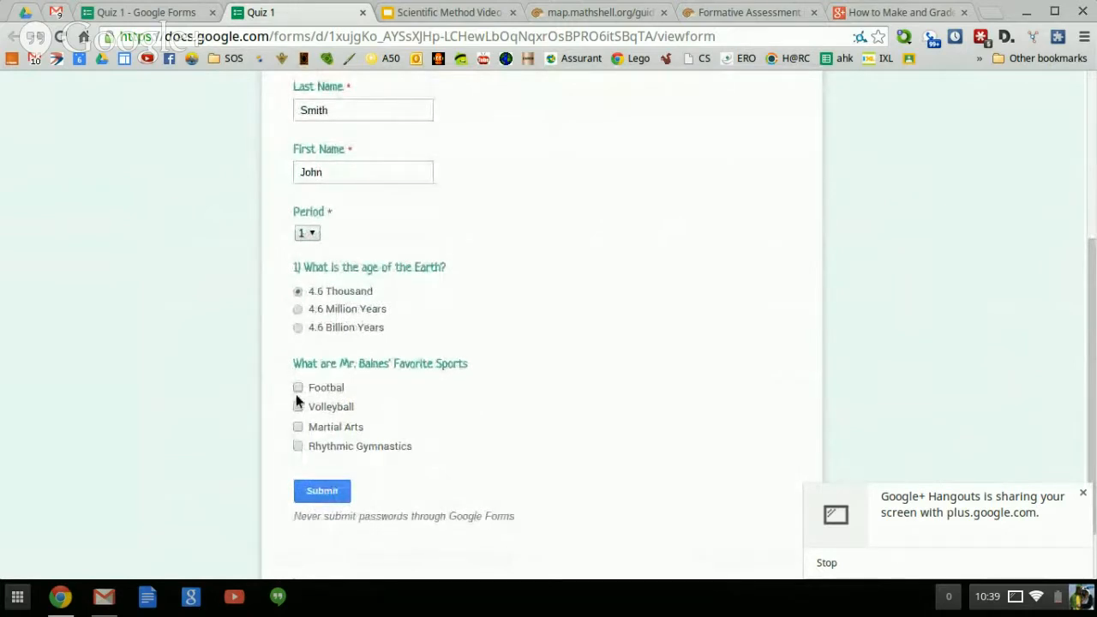
left_click(297, 389)
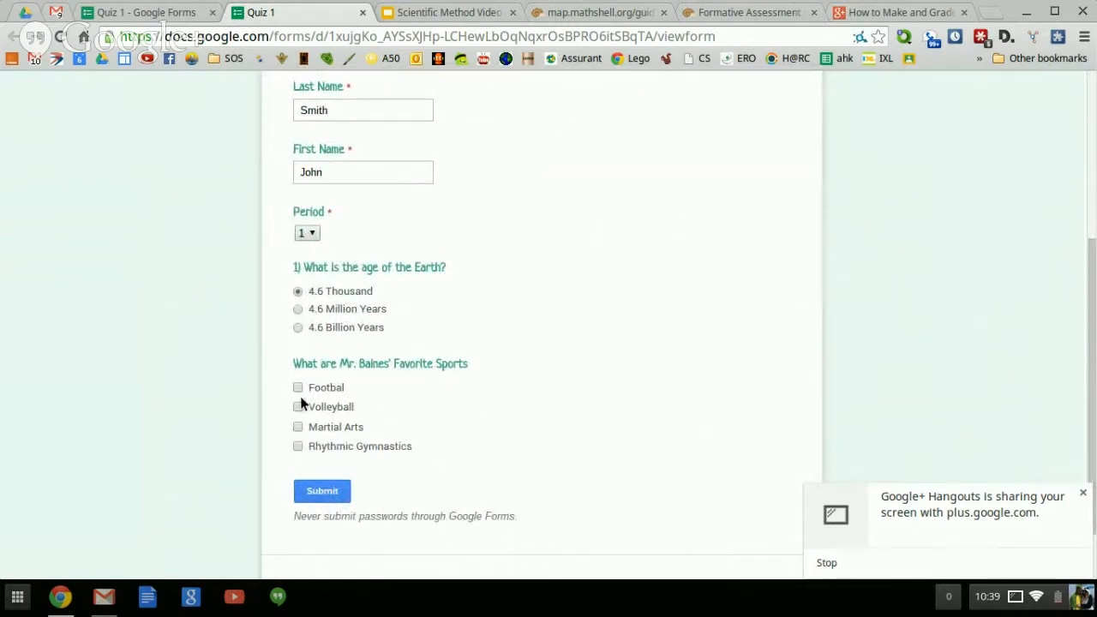
left_click(298, 407)
left_click(324, 487)
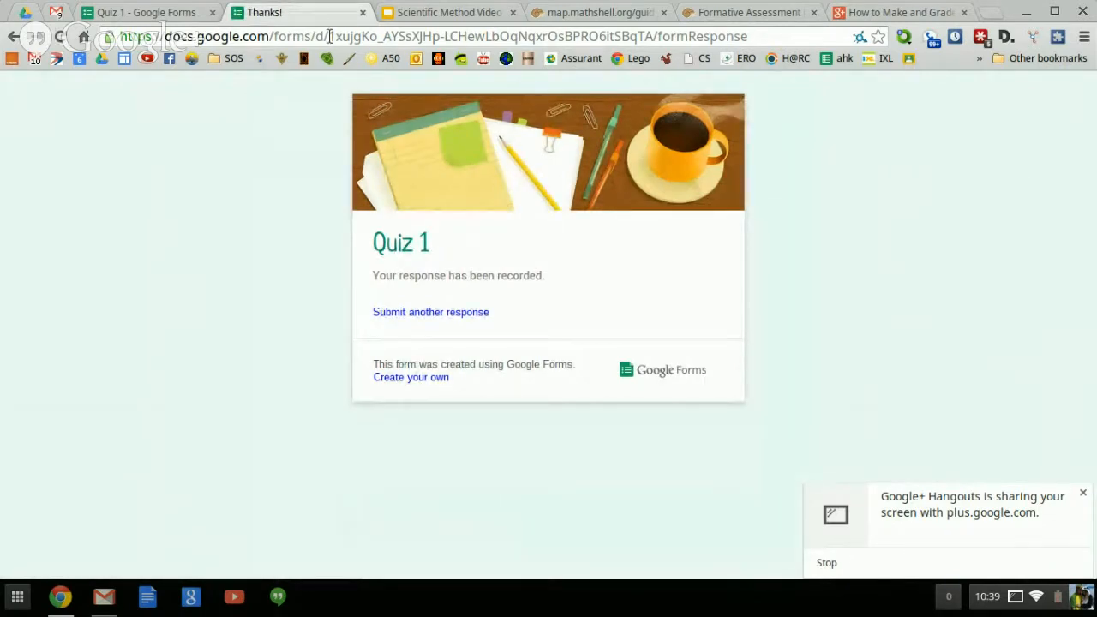
Close the Thanks! page, reopen the live Quiz 1 form, and select its web address.
left_click(362, 12)
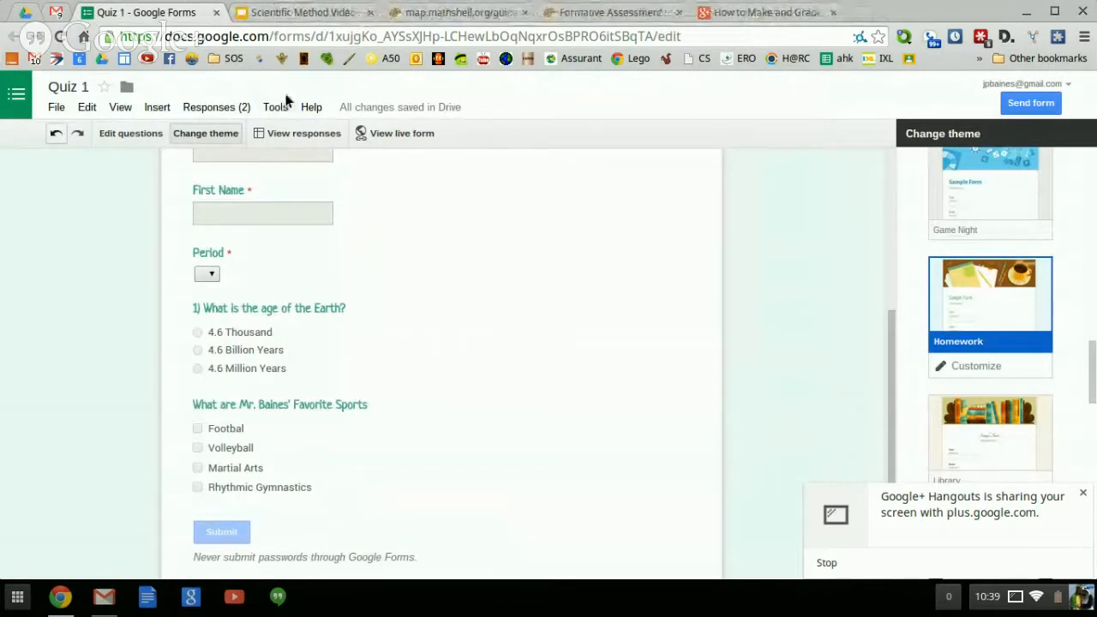
left_click(384, 140)
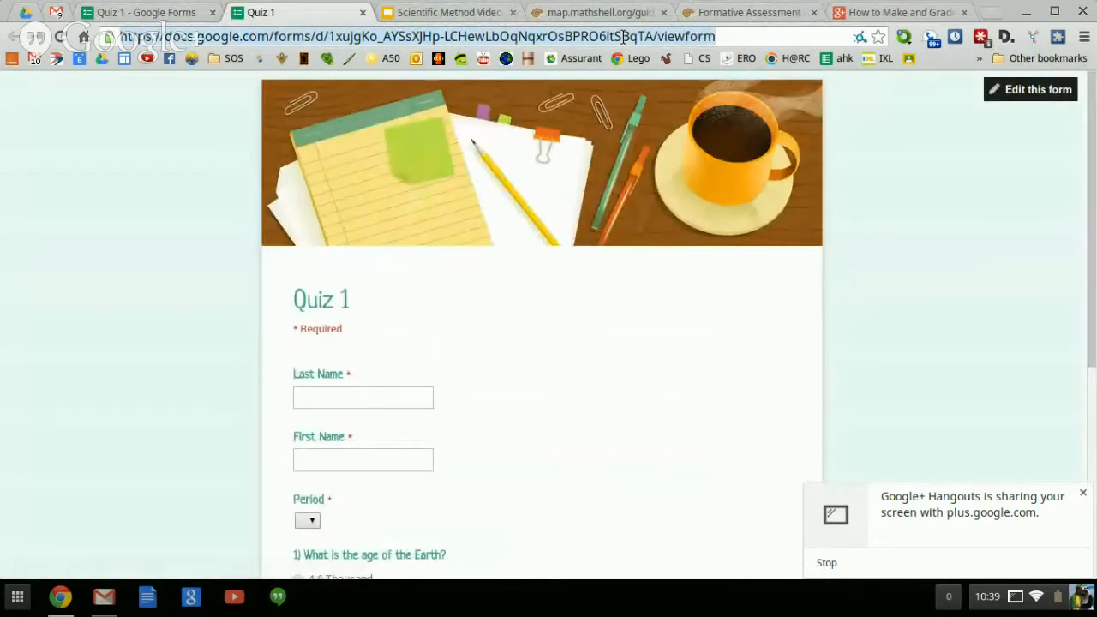
left_click(751, 33)
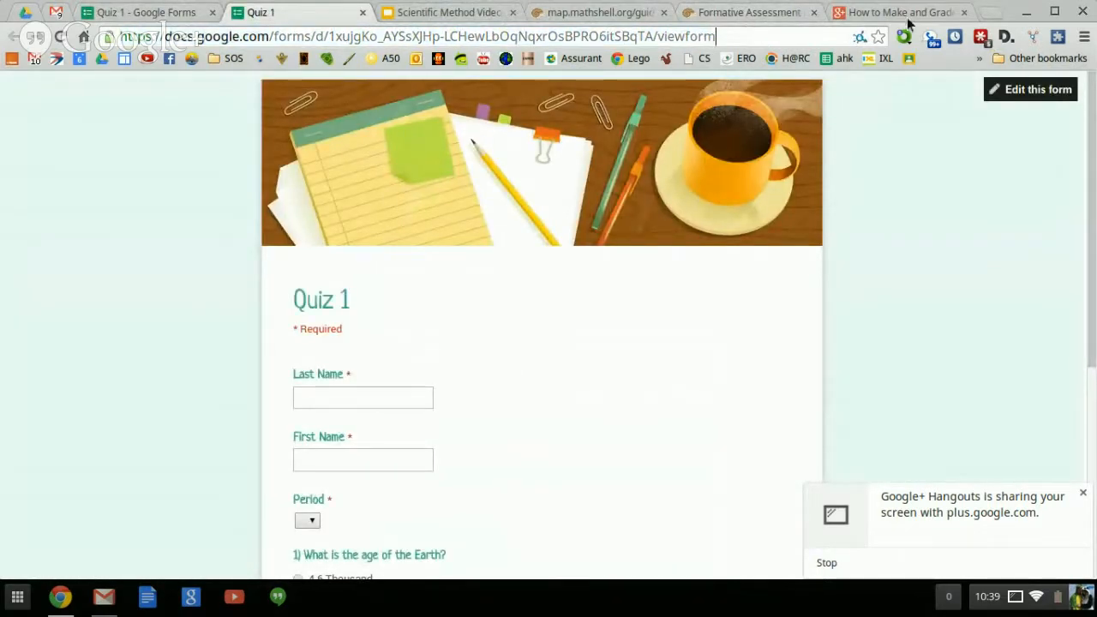
left_click(990, 12)
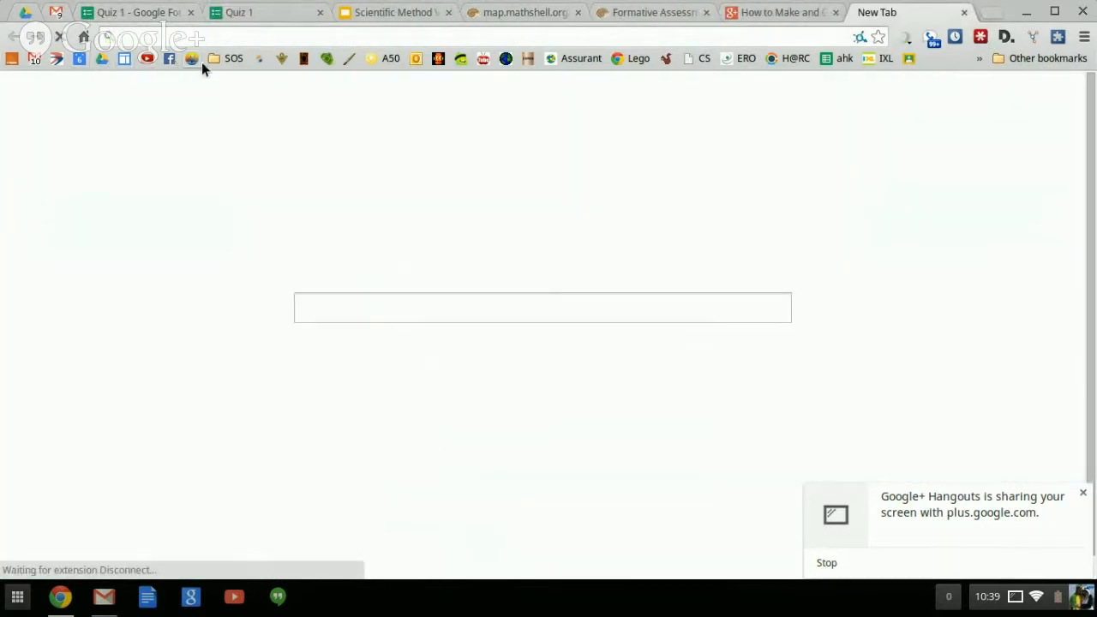
left_click(963, 12)
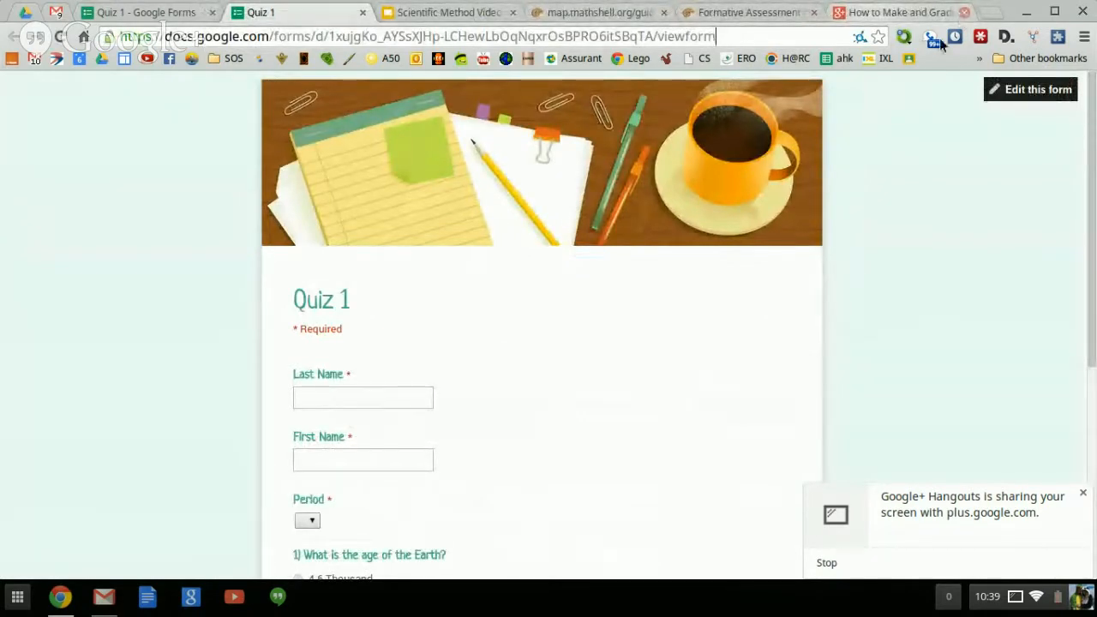
scroll(543, 211, "down", 5)
scroll(543, 210, "up", 5)
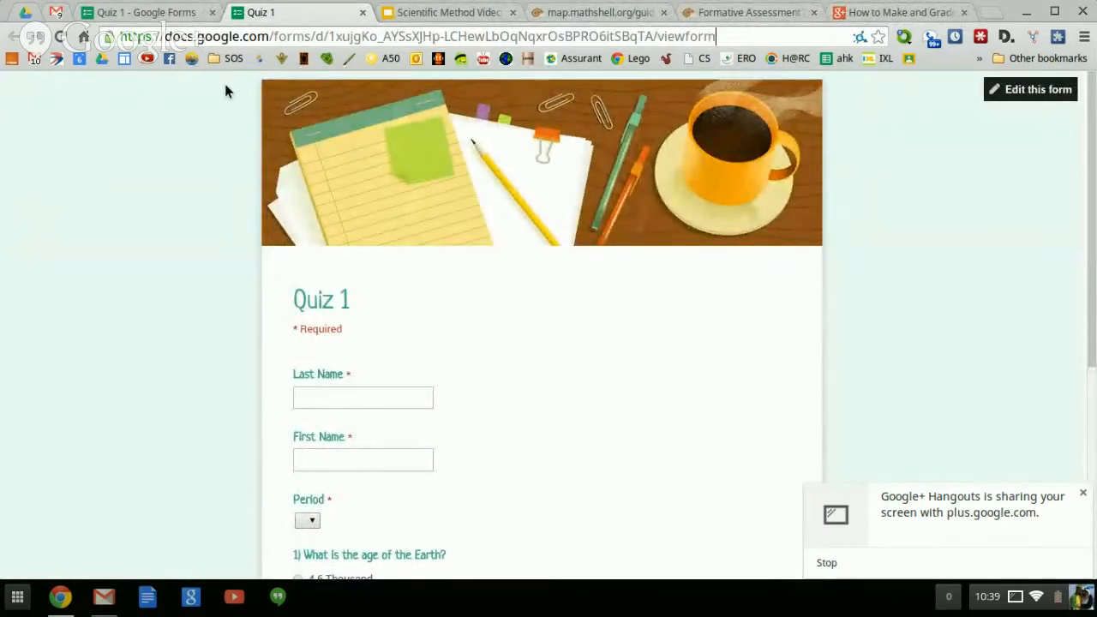
left_click(184, 34)
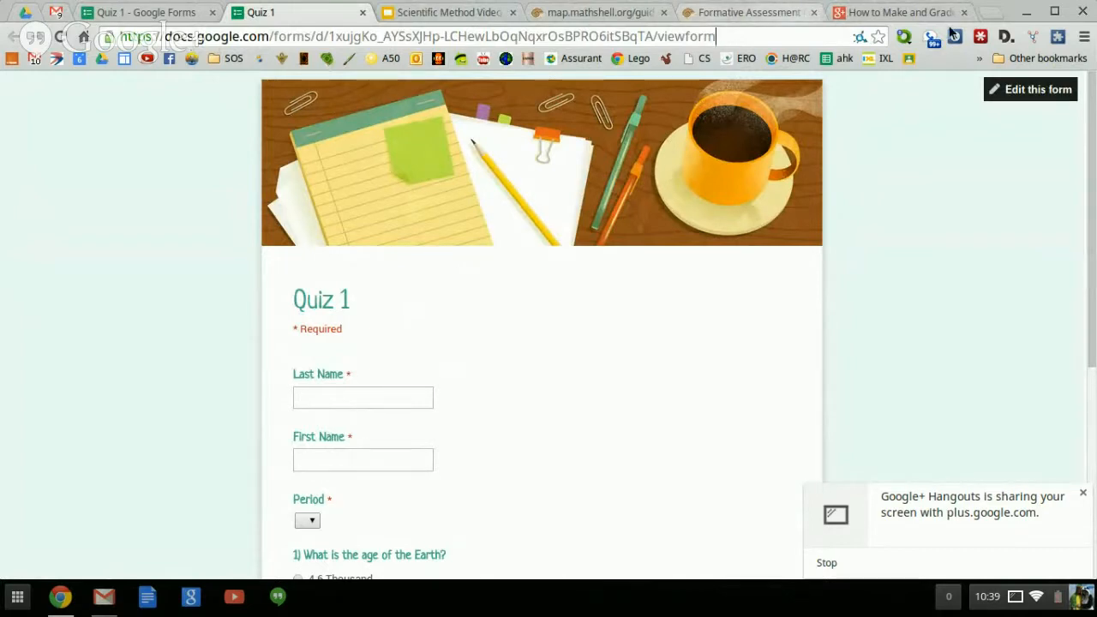
Load goo.gl in a new tab and focus its long URL box.
left_click(992, 13)
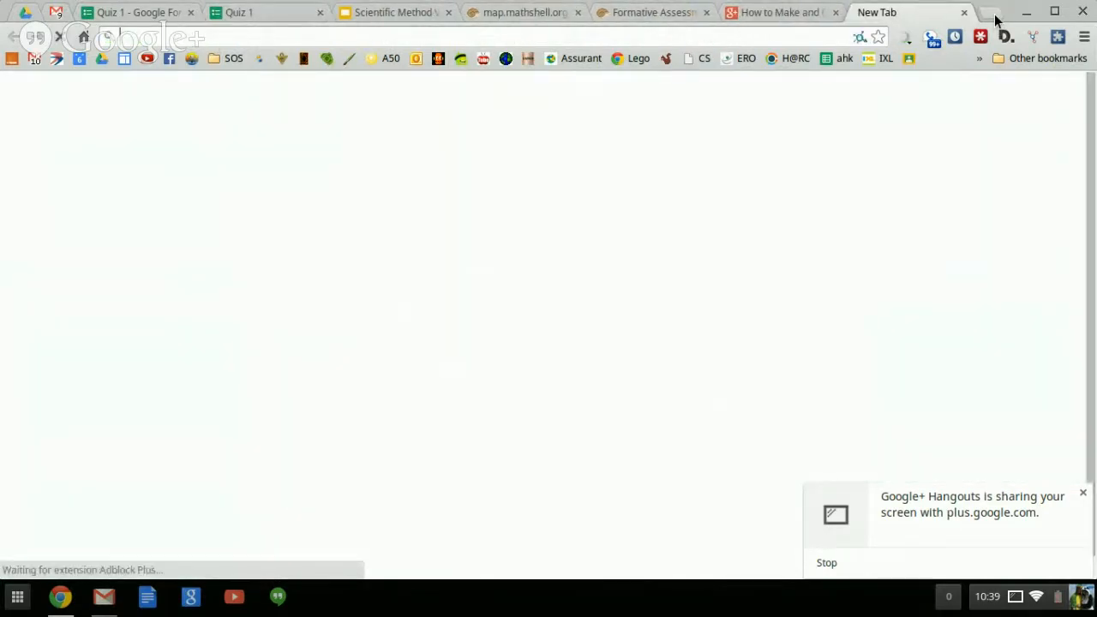
type("goo.gl")
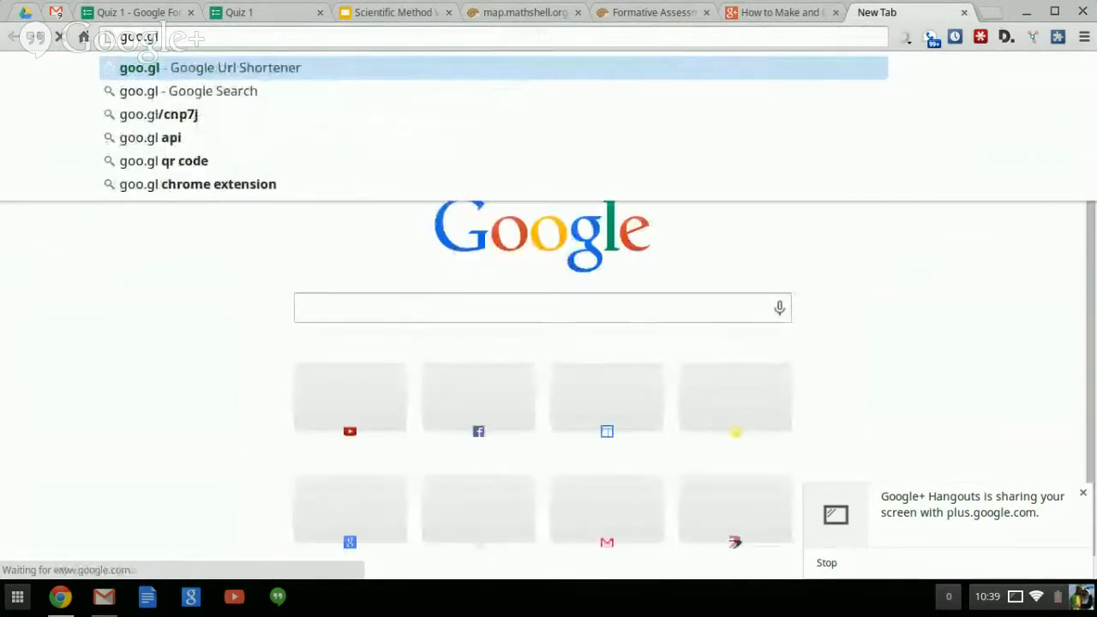
key("Return")
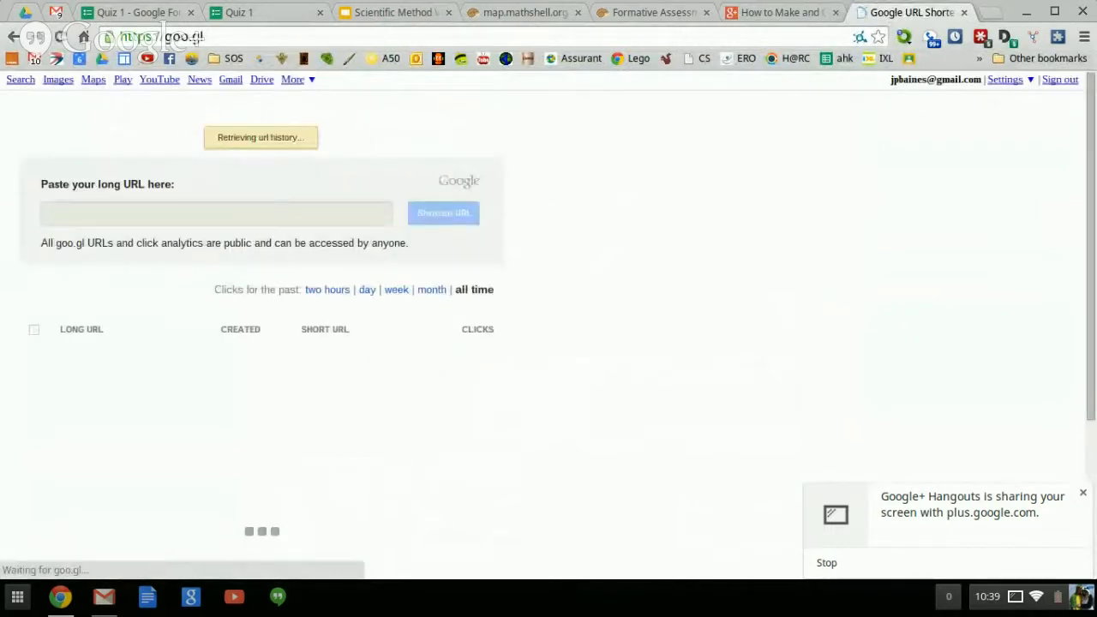
left_click(118, 214)
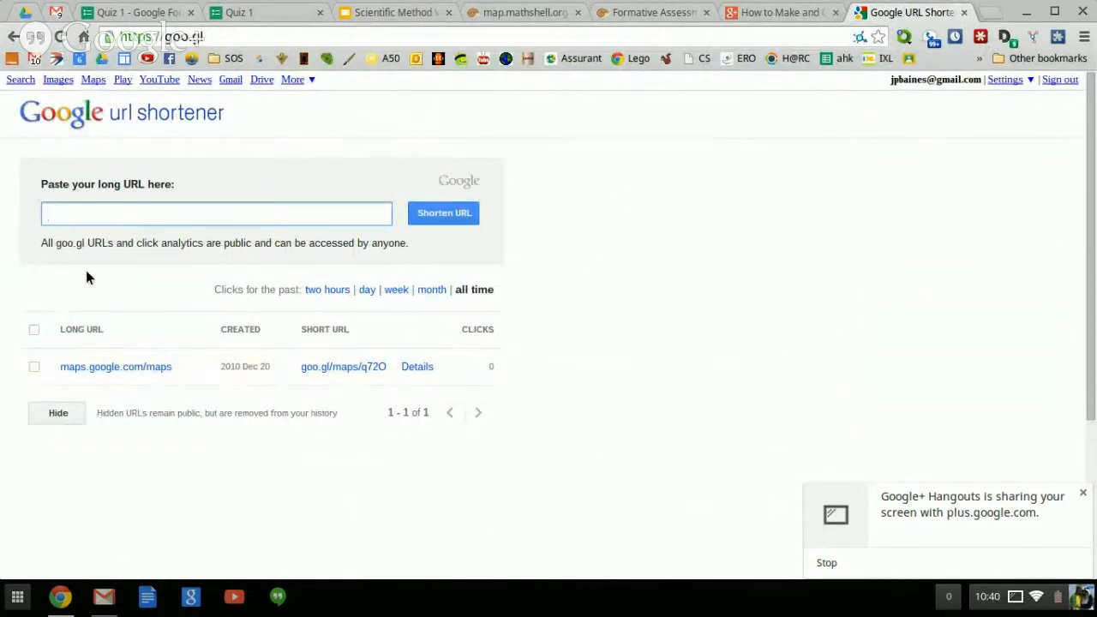
Close the goo.gl and live Quiz 1 tabs, returning to the form editor.
left_click(249, 8)
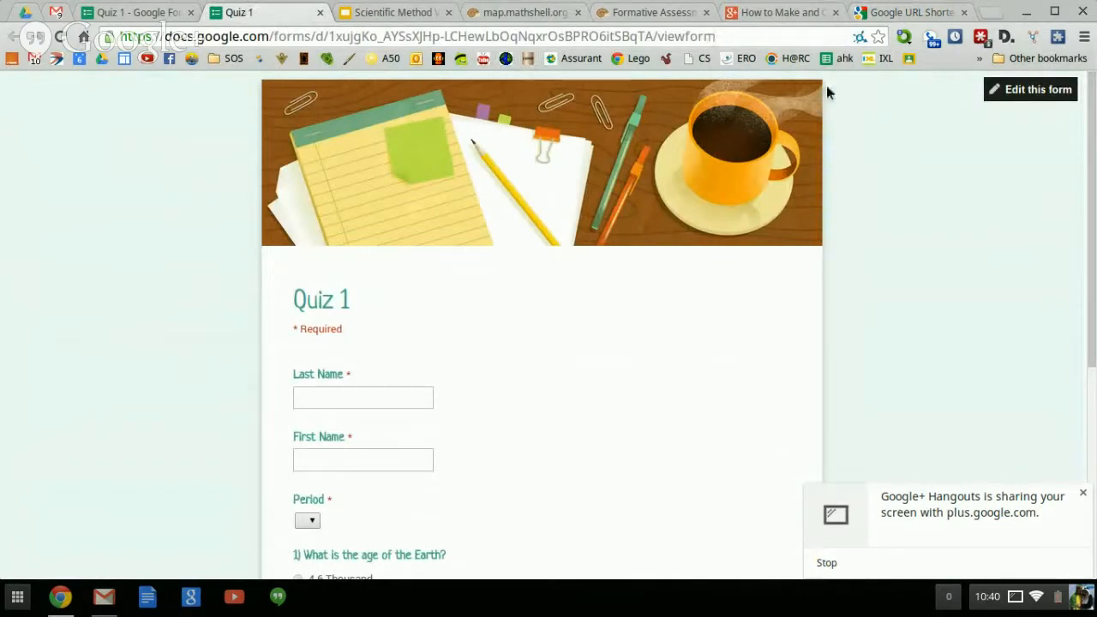
left_click(918, 10)
left_click(286, 12)
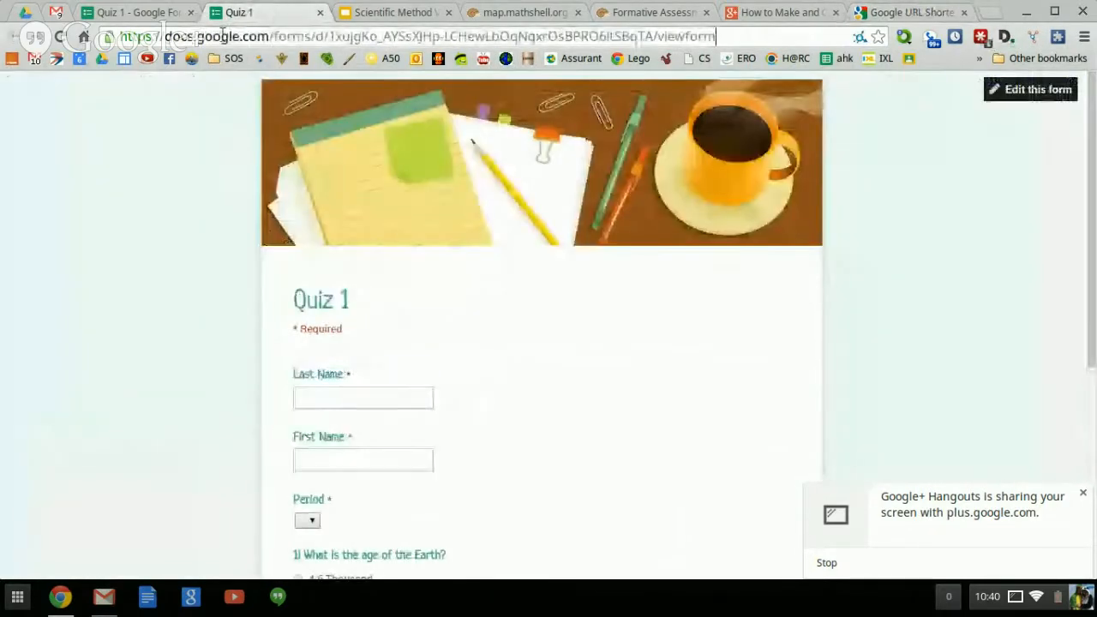
left_click(918, 10)
left_click(285, 10)
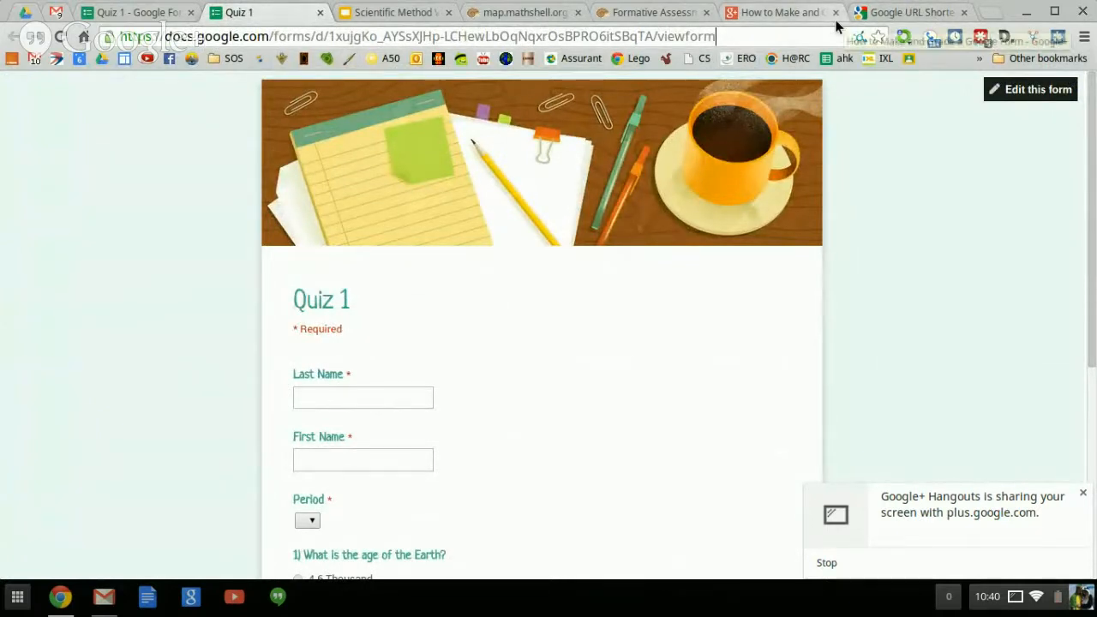
left_click(896, 12)
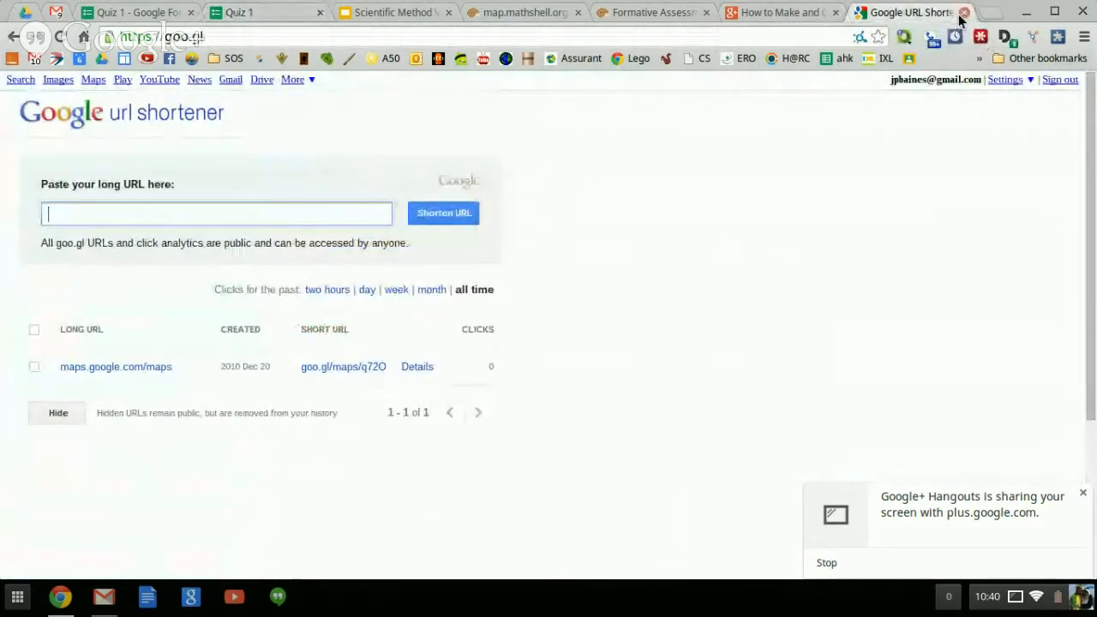
left_click(963, 13)
left_click(248, 12)
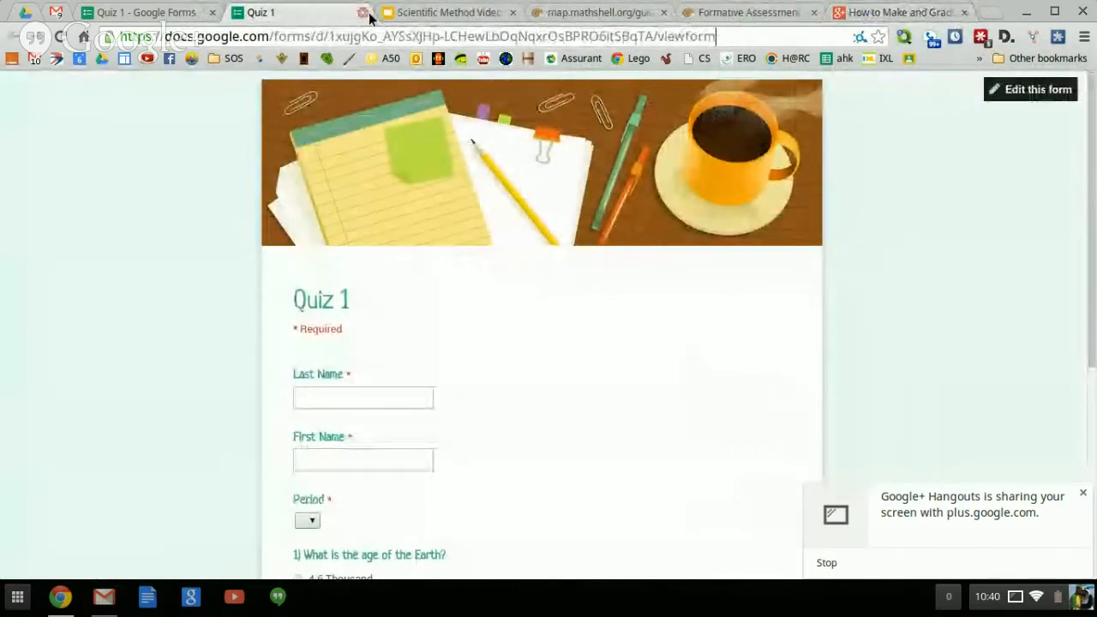
left_click(364, 13)
left_click(147, 13)
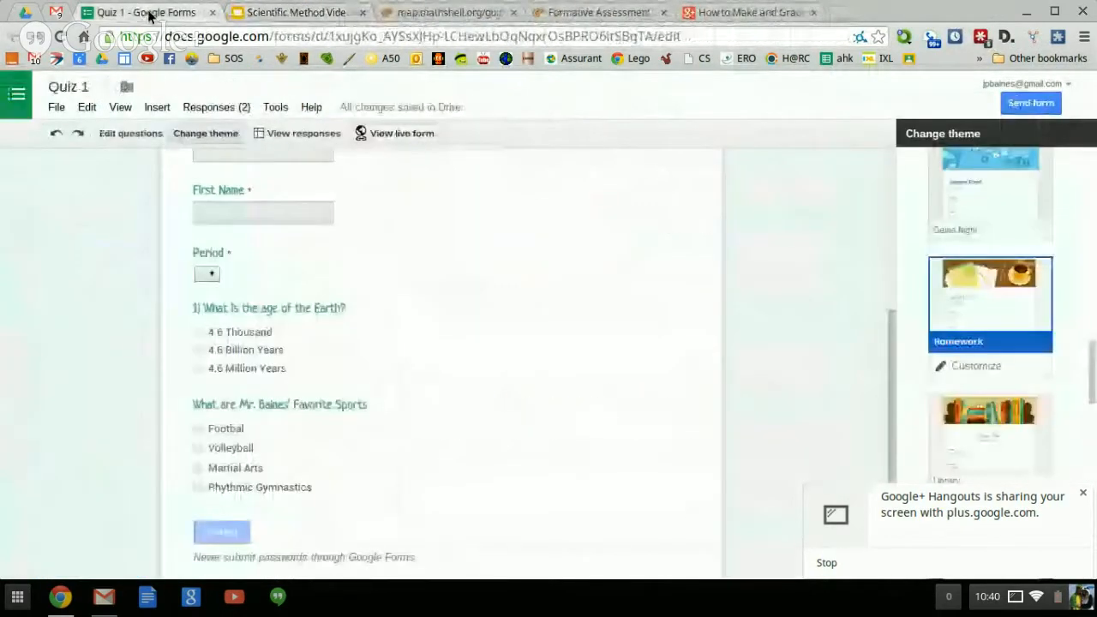
Open the Quiz 1 (Responses) sheet listing both test responses, then its Add-ons menu.
left_click(304, 133)
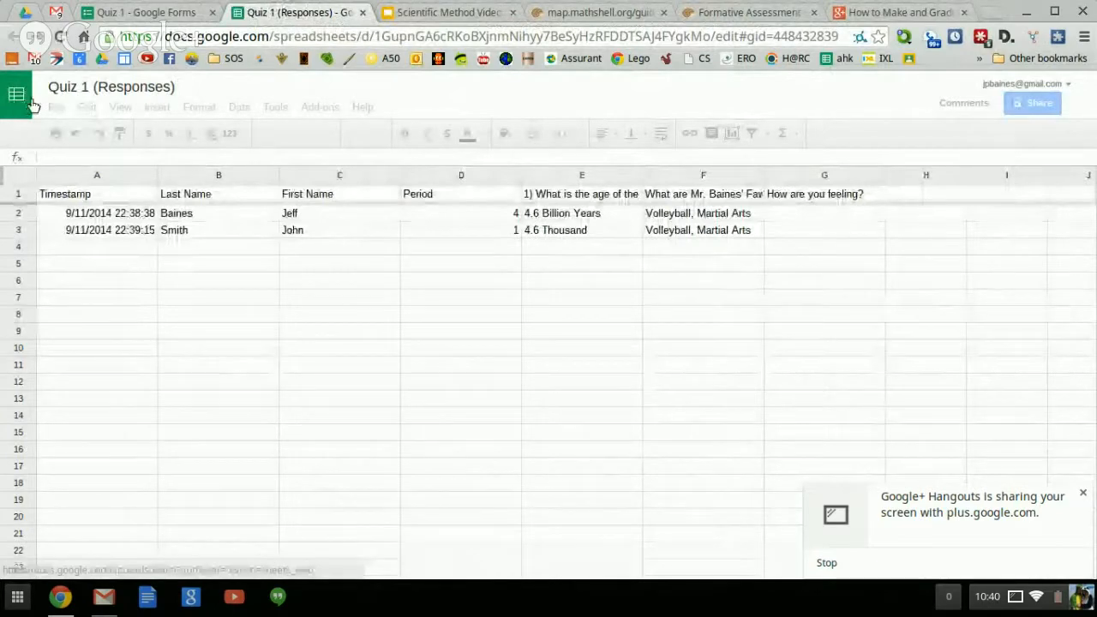
left_click(25, 12)
left_click(193, 172)
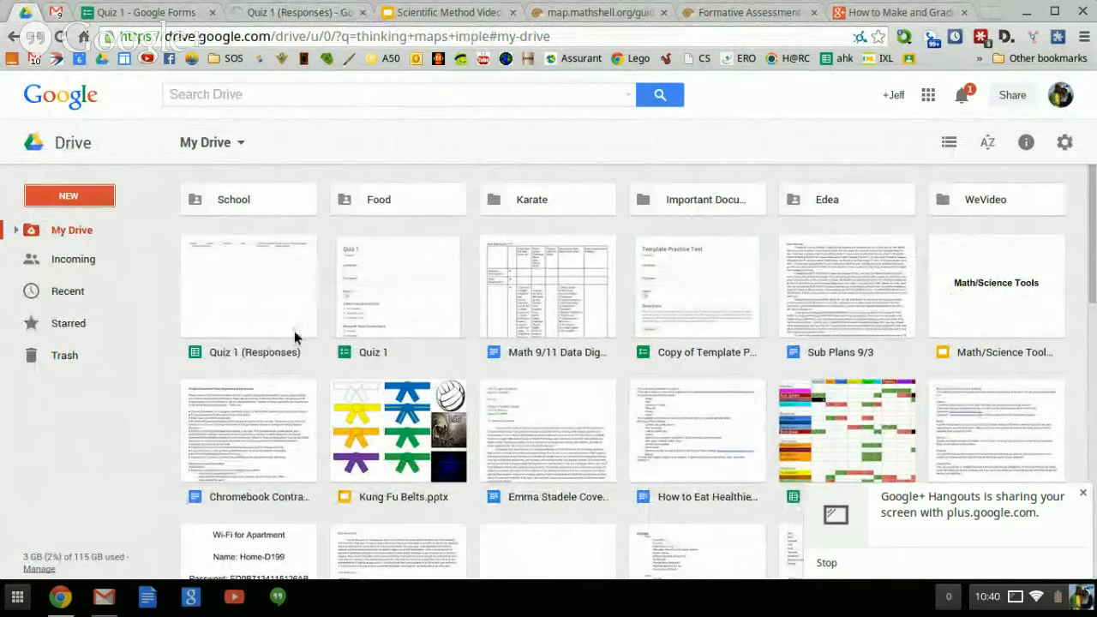
left_click(294, 9)
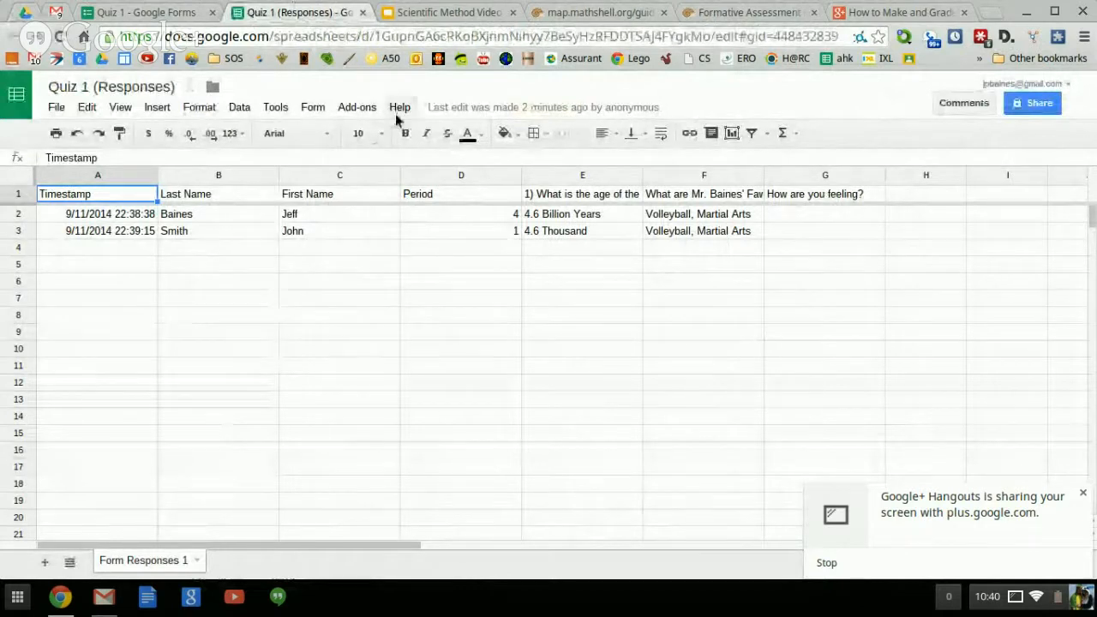
left_click(348, 110)
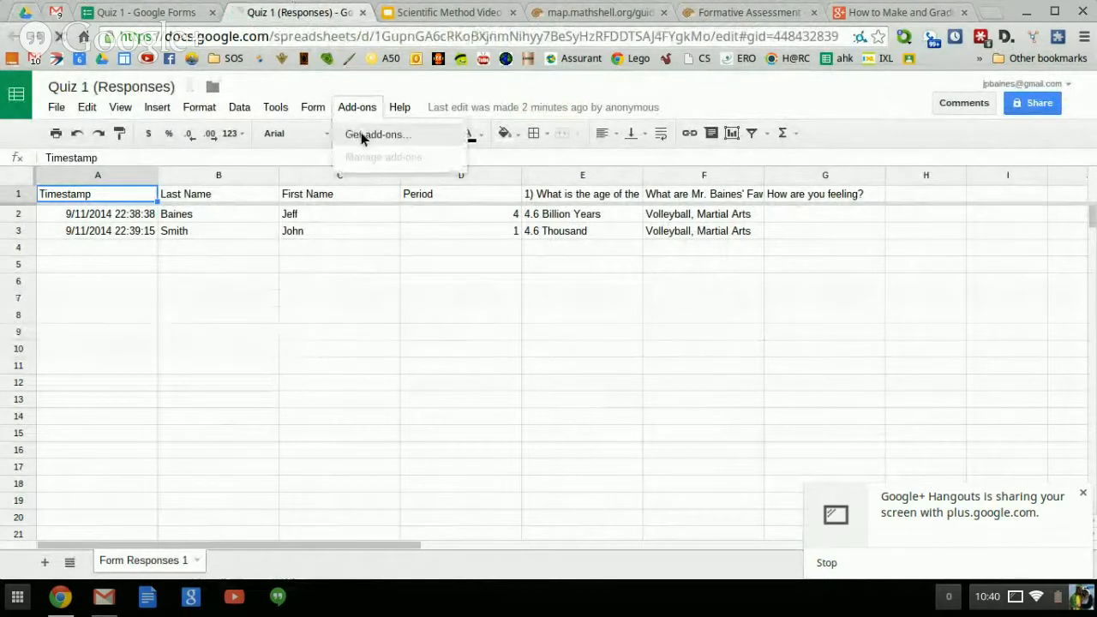
Find the free Flubaroo add-on by searching 'flubaro', install it and accept its permissions.
left_click(360, 135)
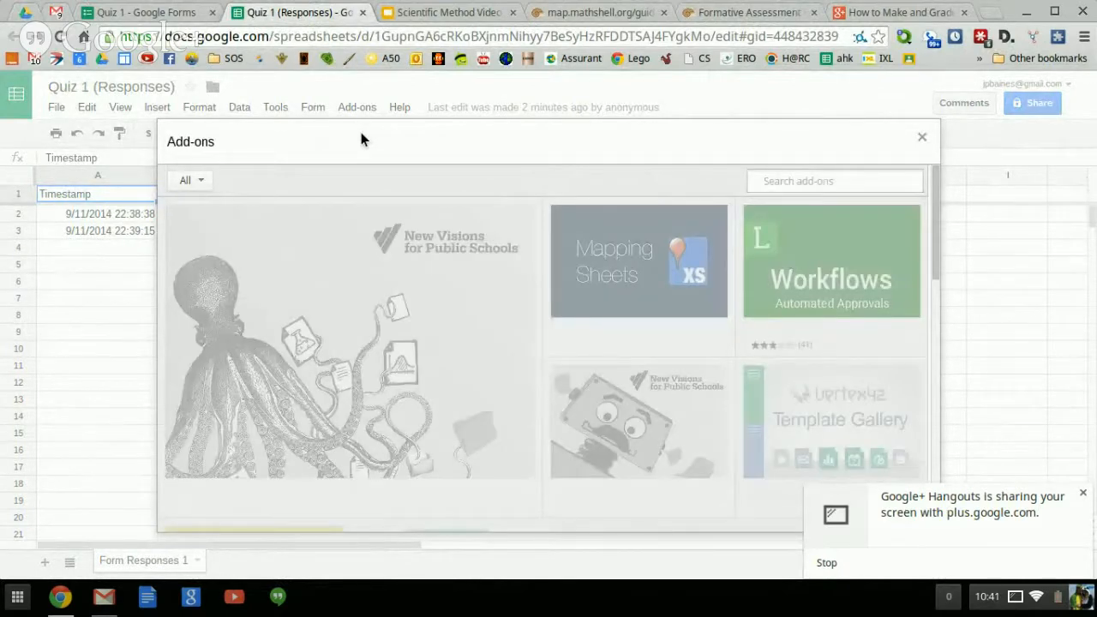
type("flubaroo")
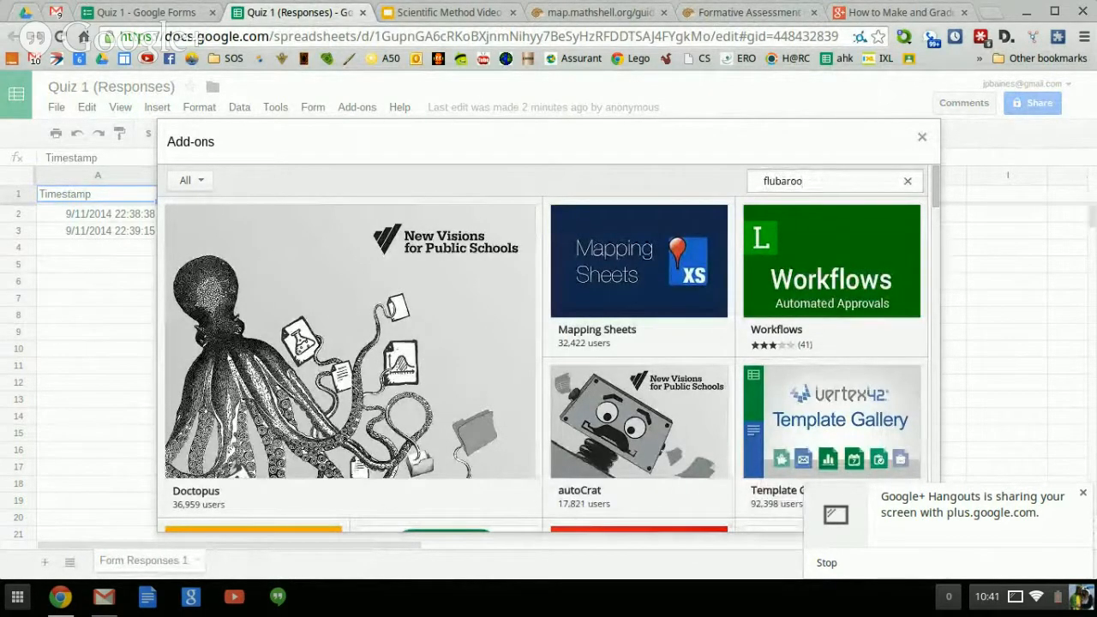
key("Return")
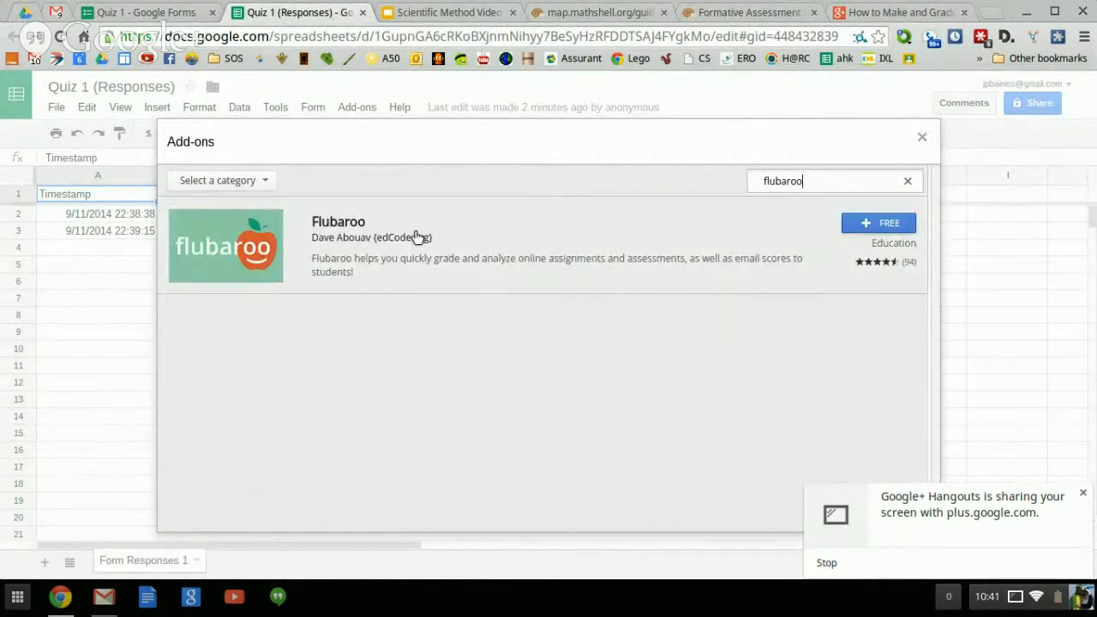
left_click(894, 236)
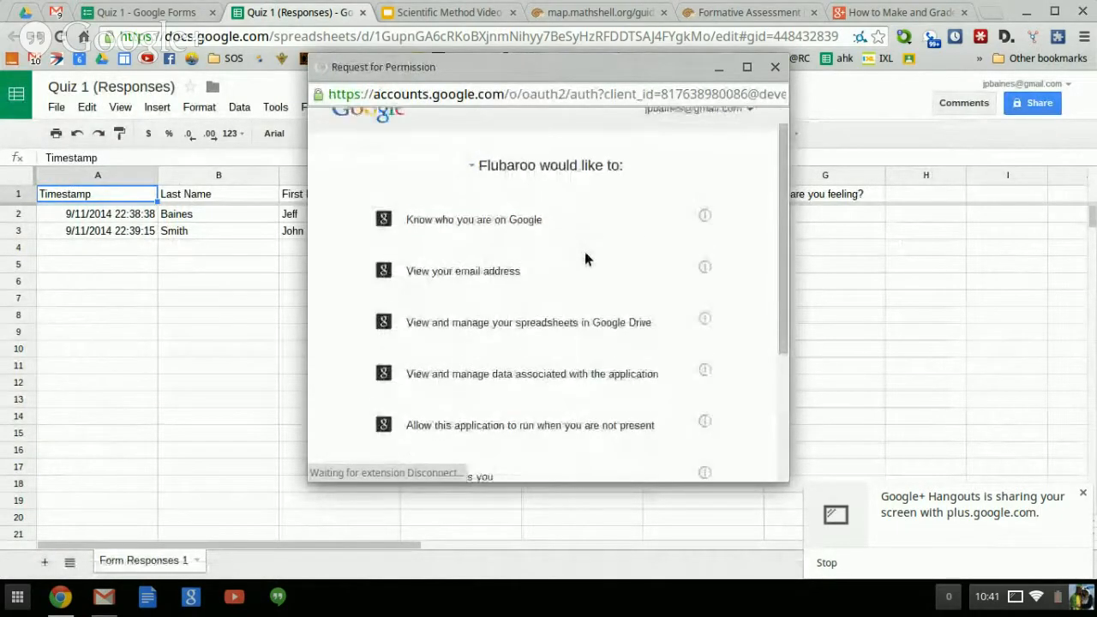
scroll(584, 257, "down", 5)
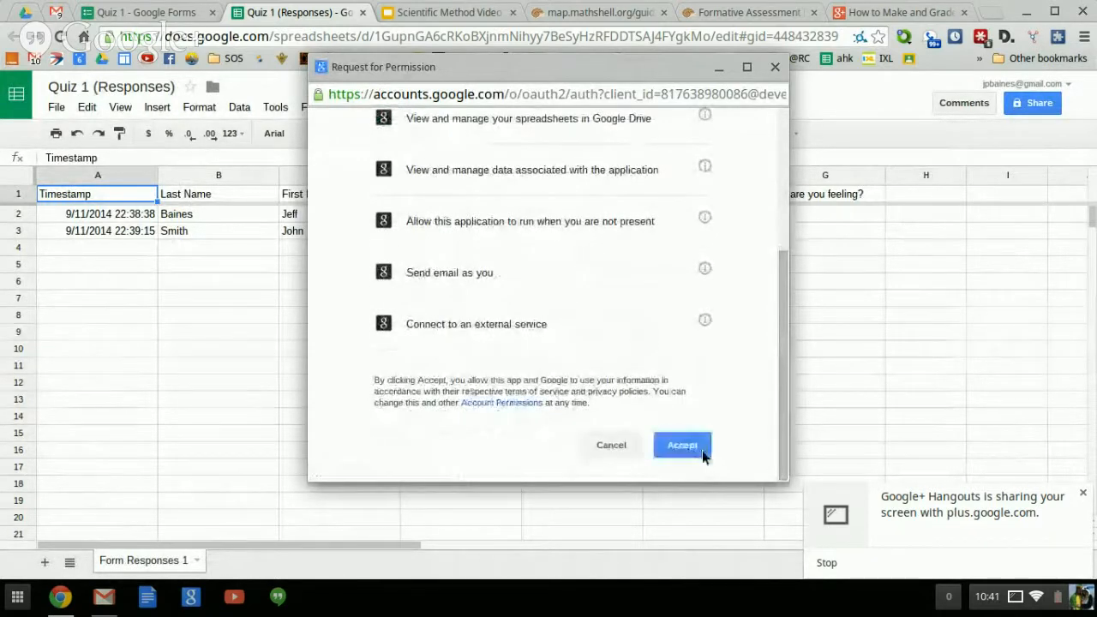
left_click(693, 452)
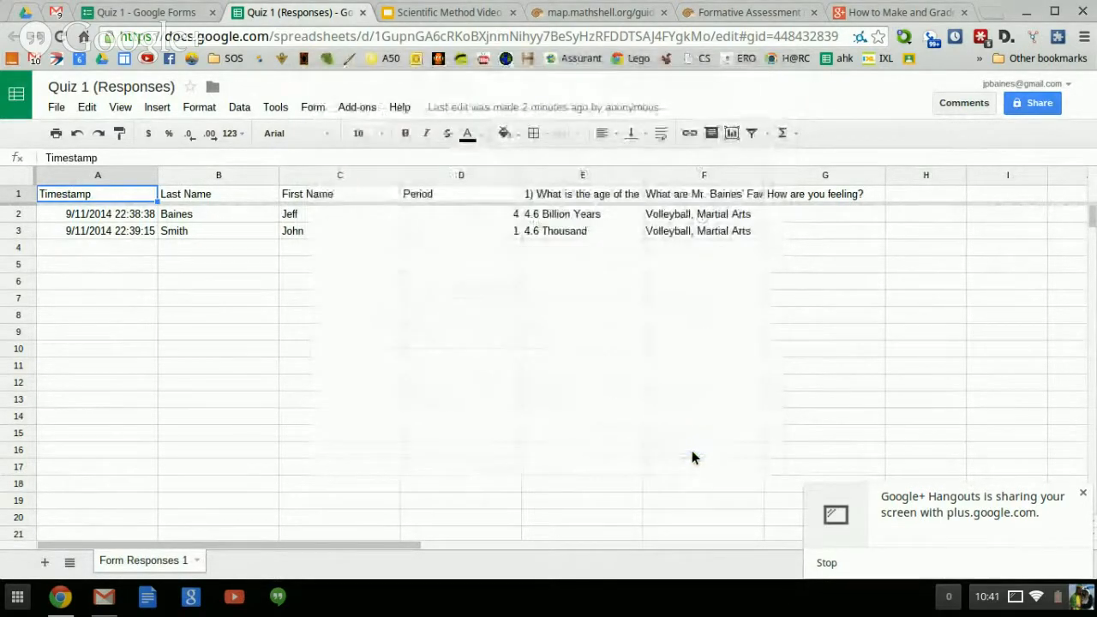
Launch Flubaroo's Grade Assignment from the Add-ons menu.
left_click(358, 107)
mouse_move(368, 135)
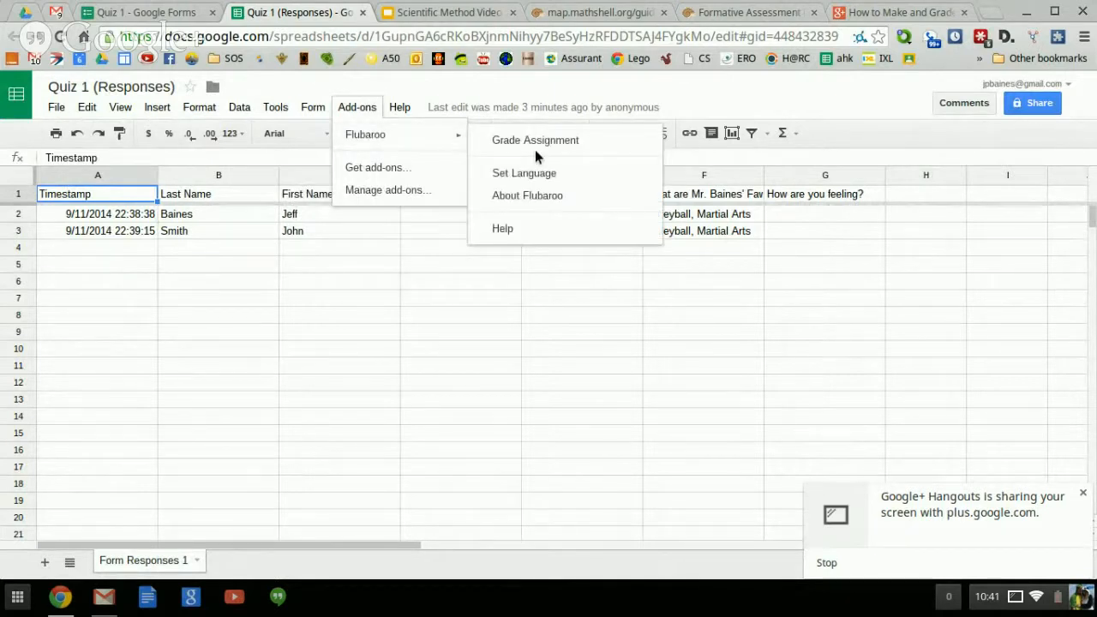
left_click(503, 146)
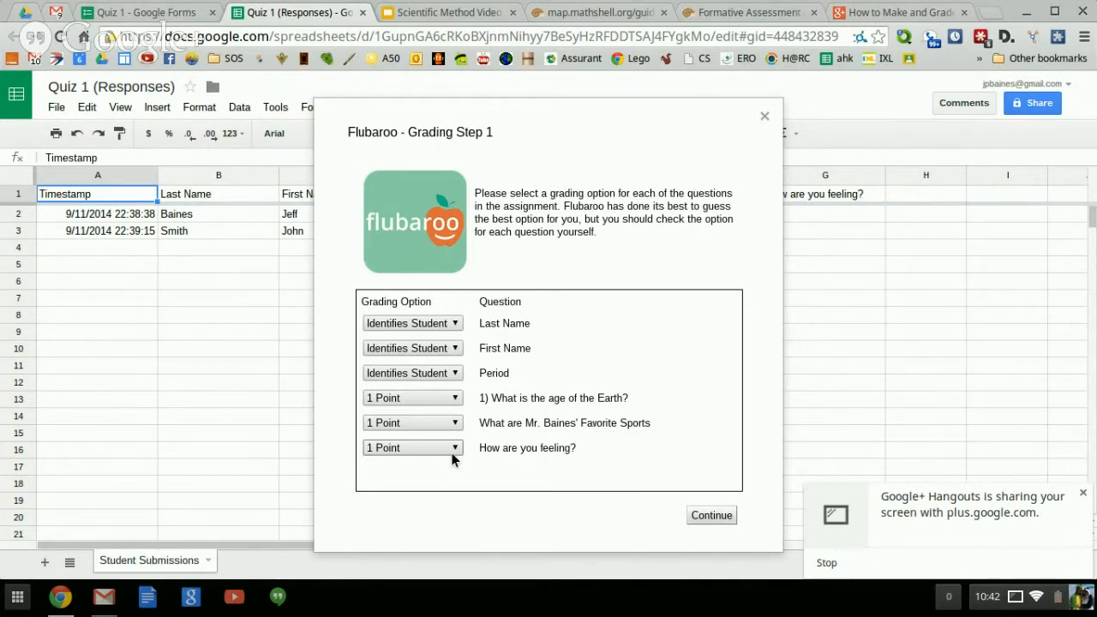
Close the Quiz 1 form's browser tab.
left_click(106, 7)
left_click(55, 107)
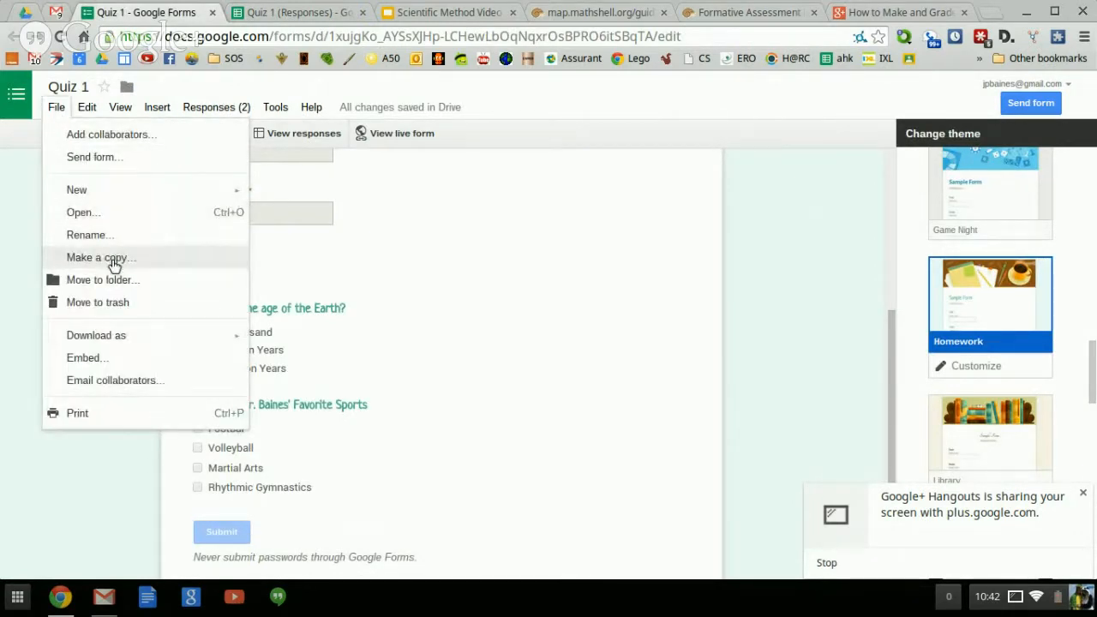
left_click(212, 12)
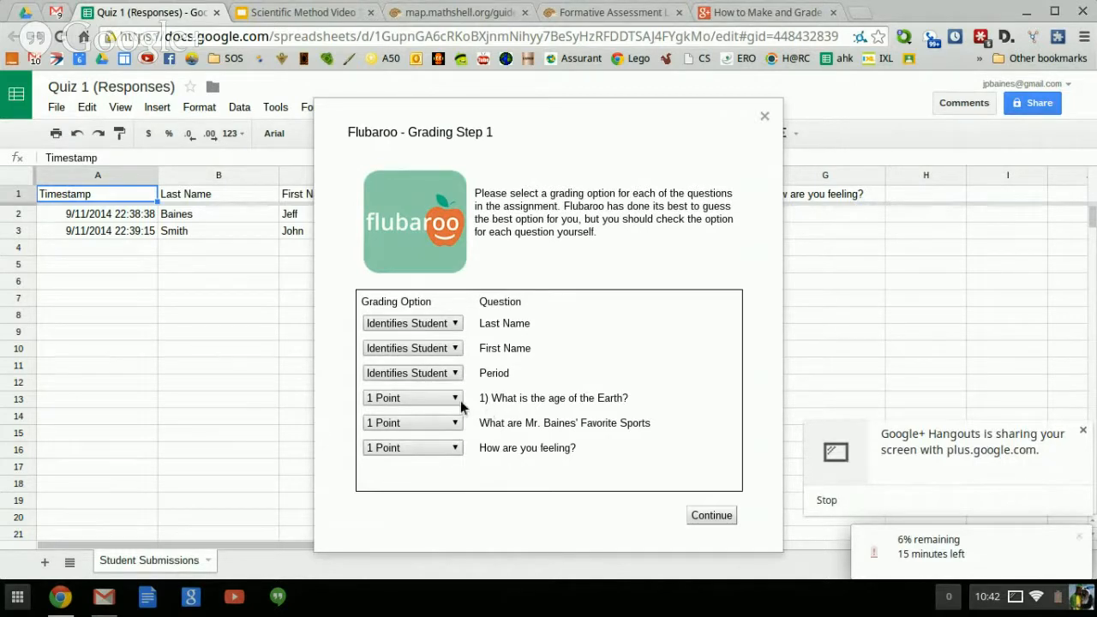
Set the 'How are you feeling?' question to Skip Grading and continue to Step 2.
left_click(454, 449)
left_click(455, 449)
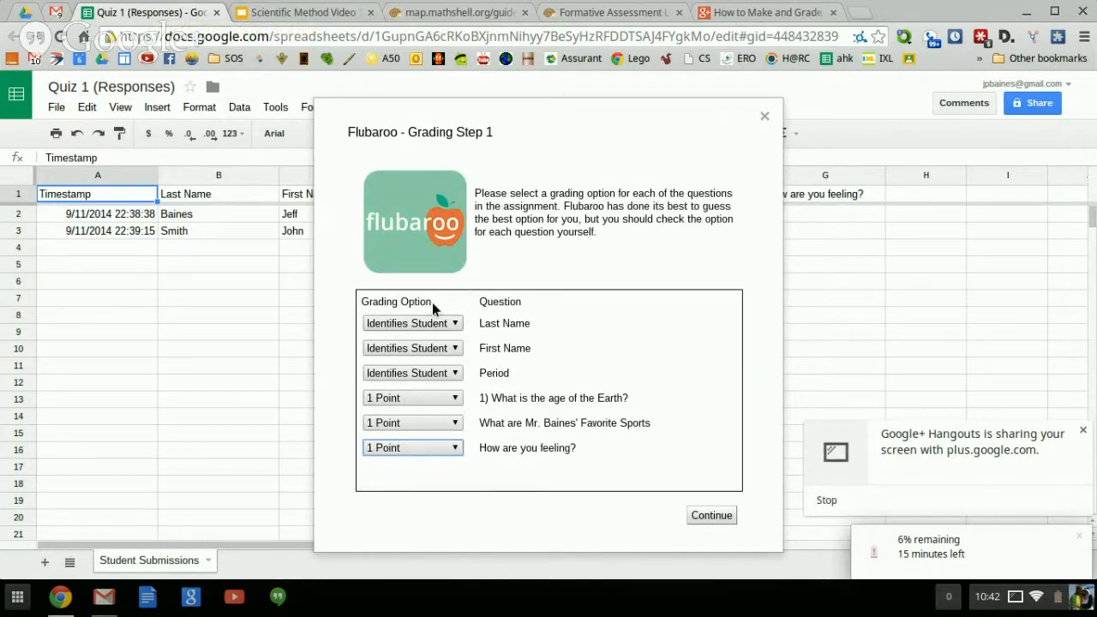
left_click(458, 451)
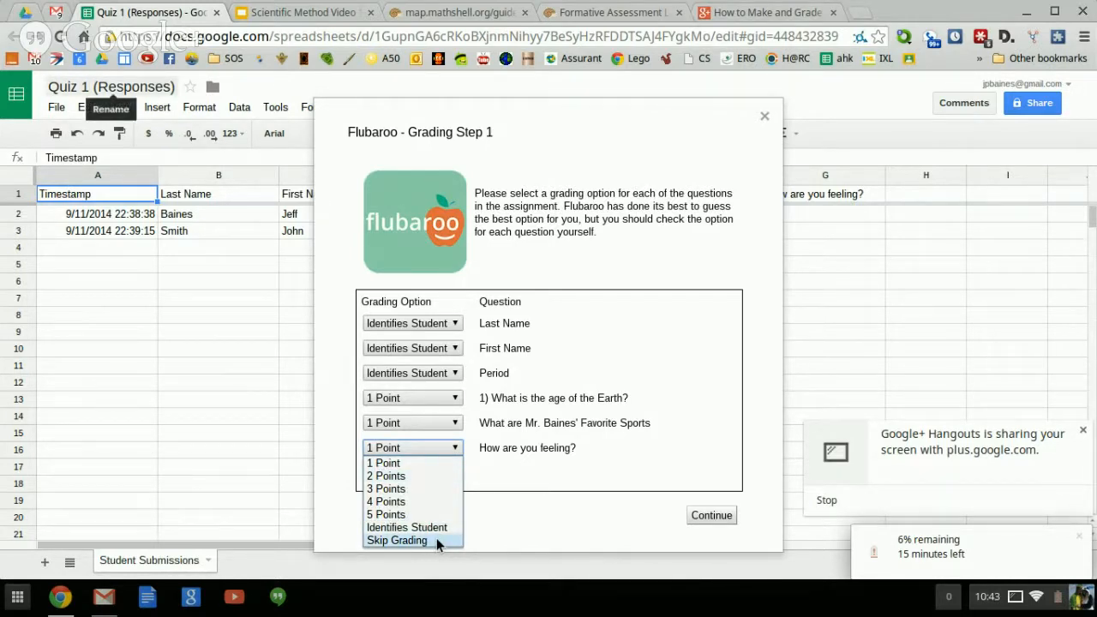
left_click(436, 540)
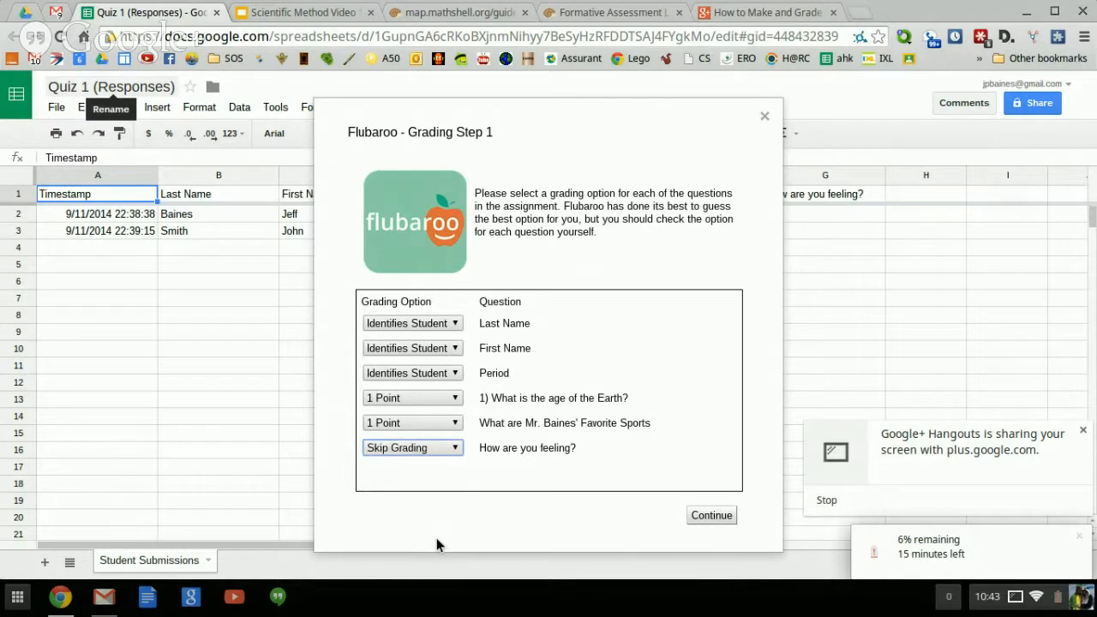
left_click(711, 518)
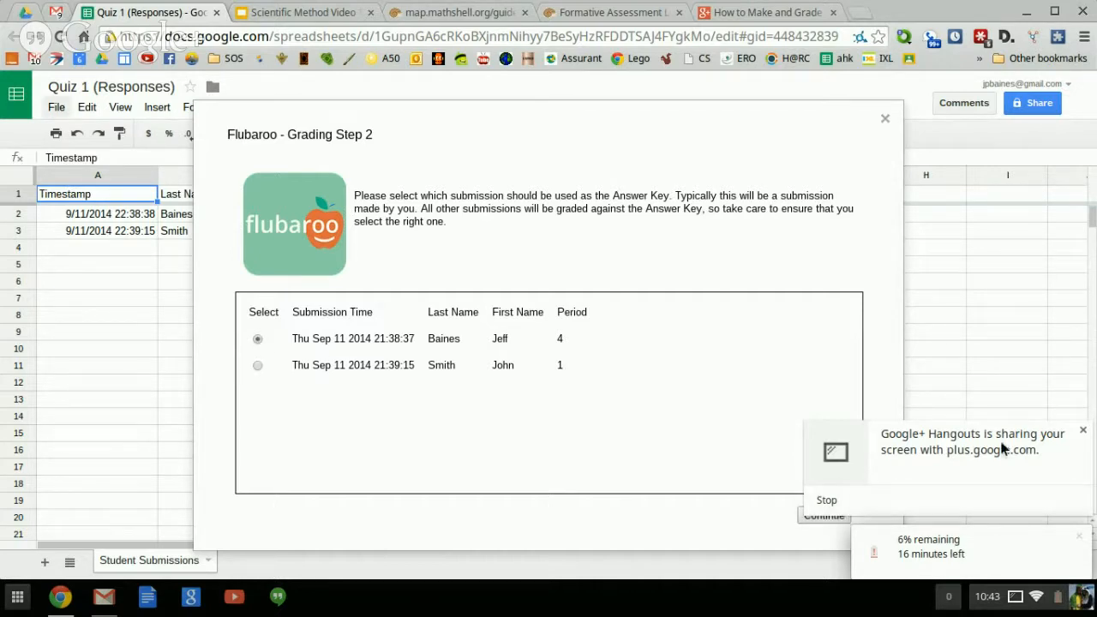
Dismiss the screen-sharing notice and keep the first submission as the answer key.
left_click(1082, 431)
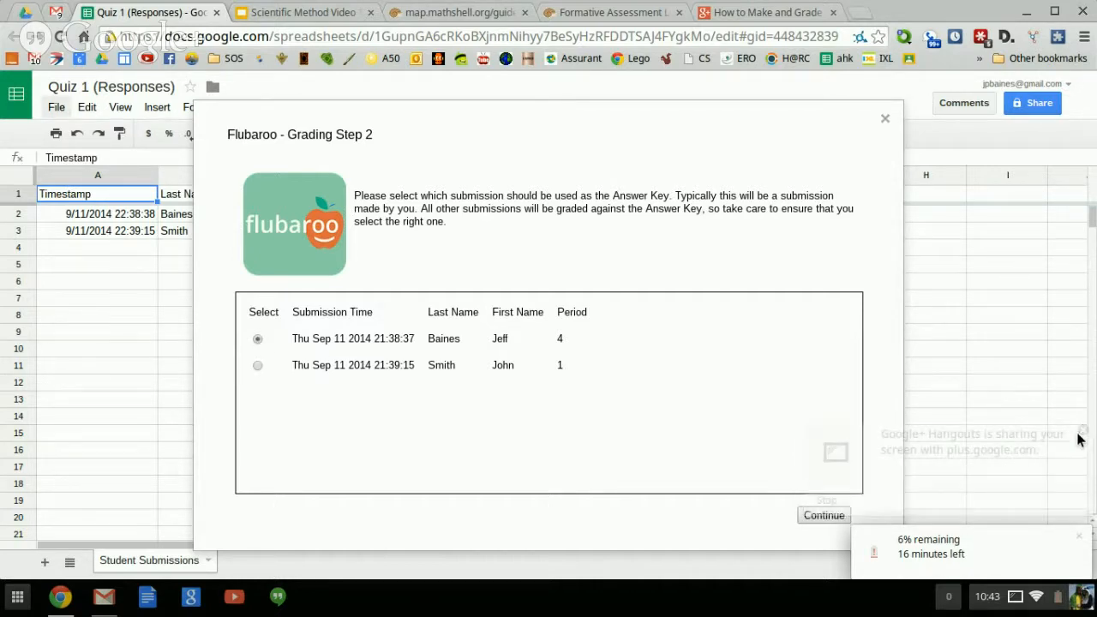
left_click(818, 519)
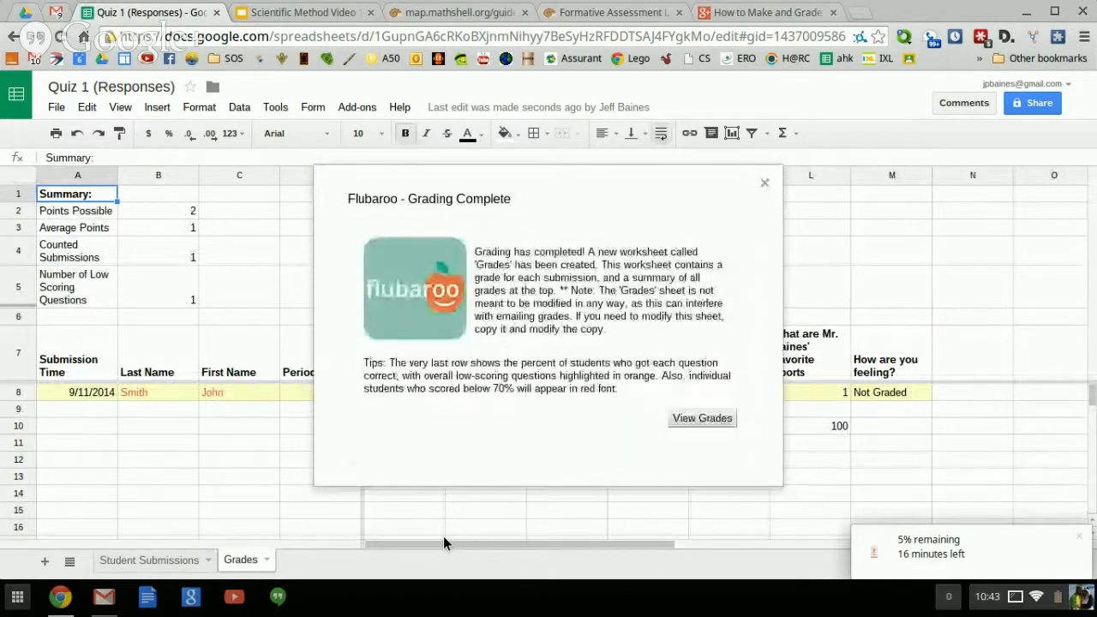
Open the Grades sheet and inspect the Earth-age and favorite sports question scores.
left_click(703, 420)
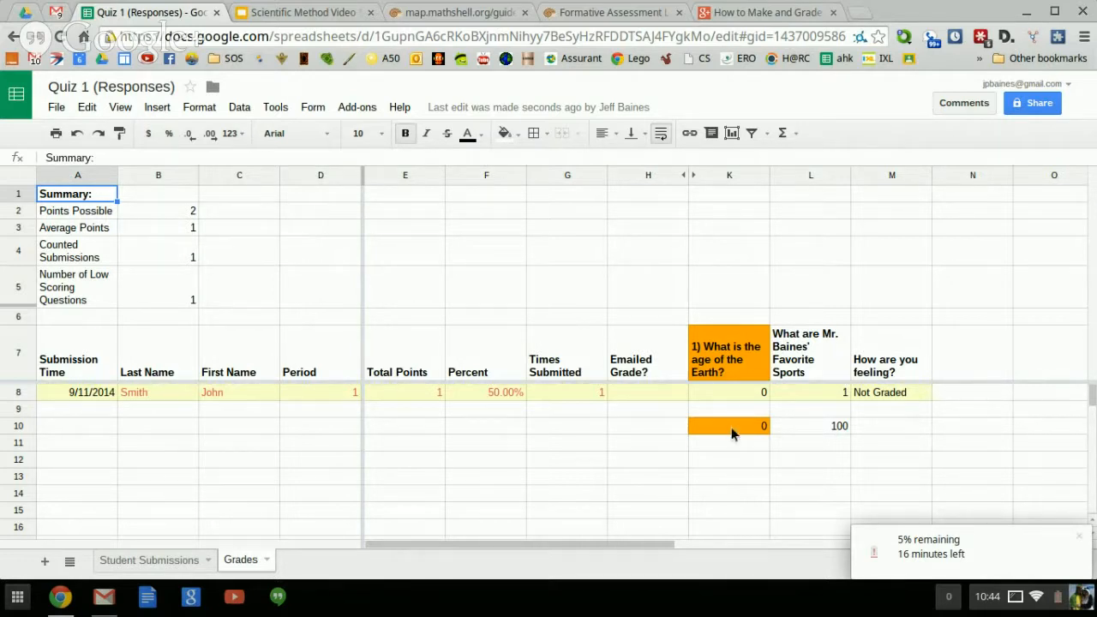
left_click(742, 377)
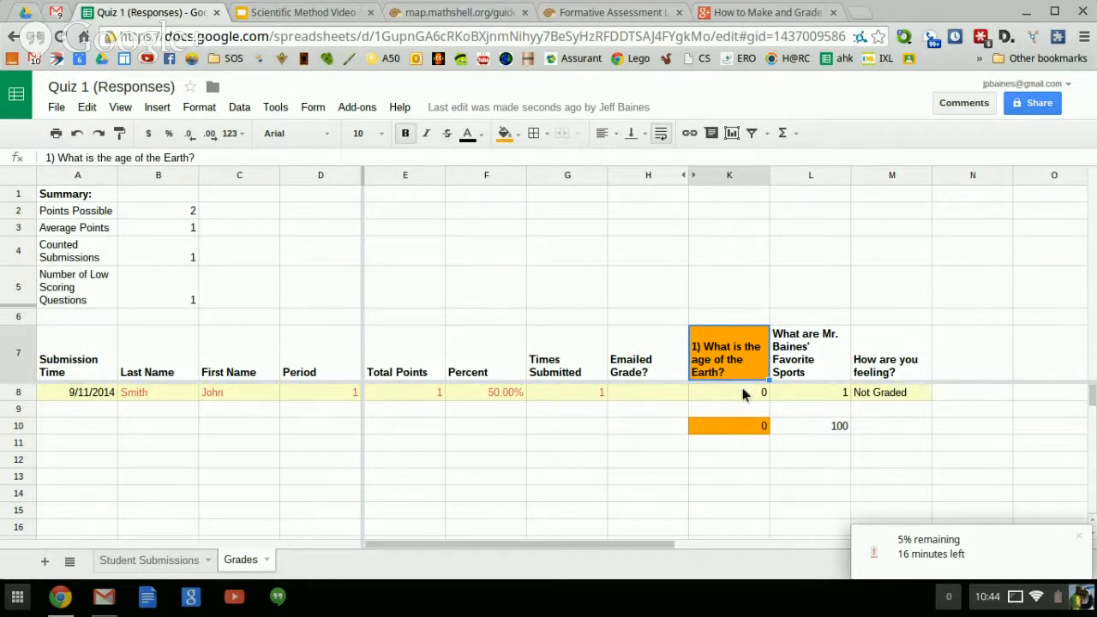
left_click(745, 432)
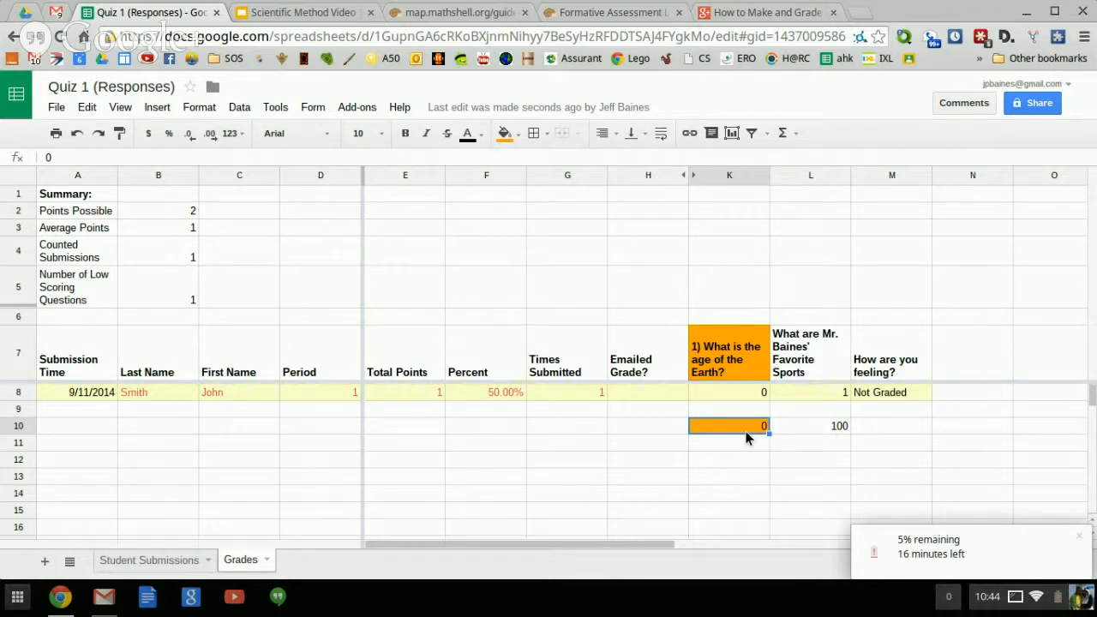
left_click(747, 396)
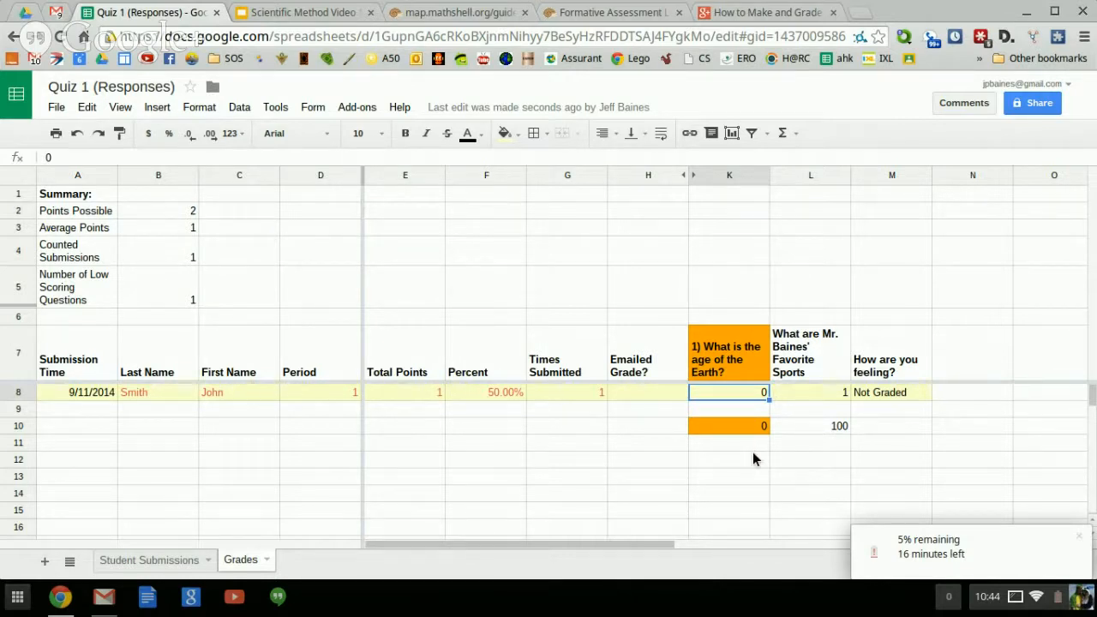
left_click(750, 428)
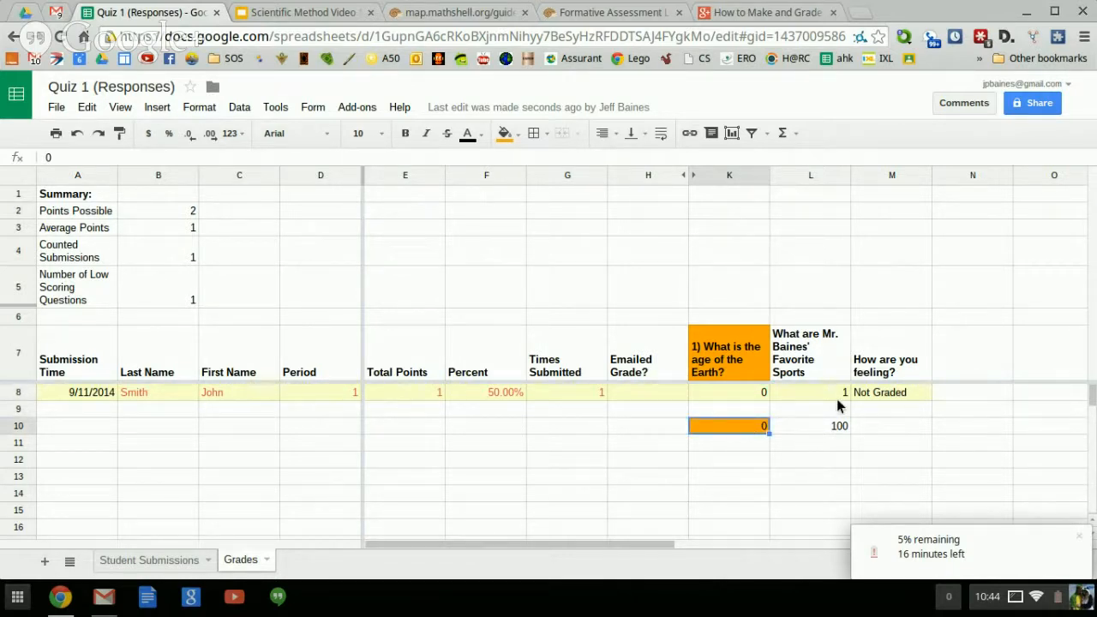
left_click(810, 377)
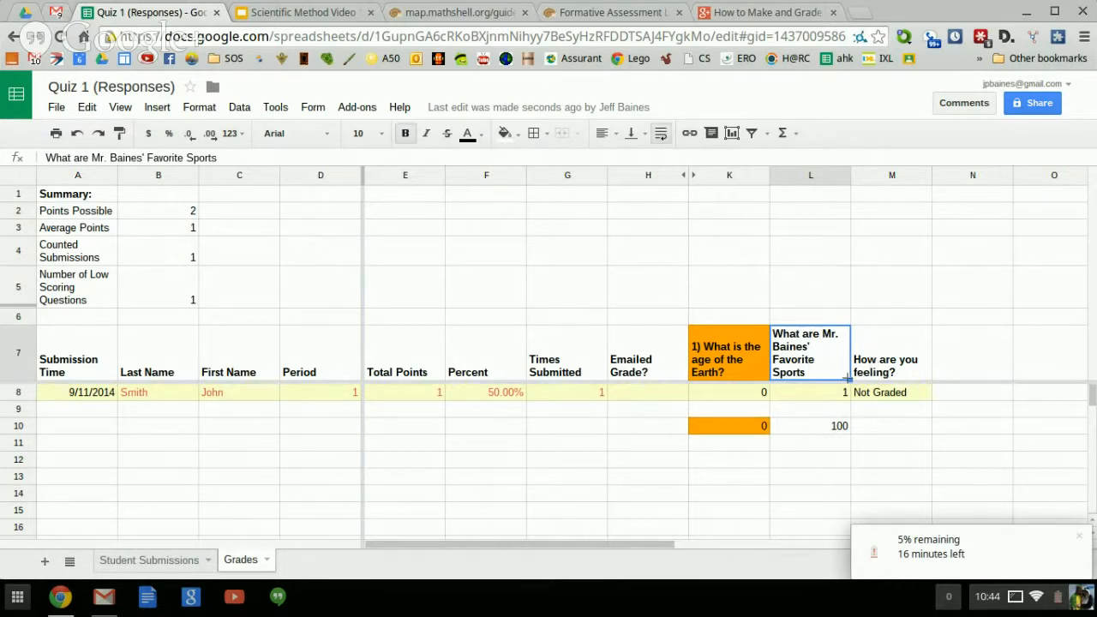
left_click(830, 402)
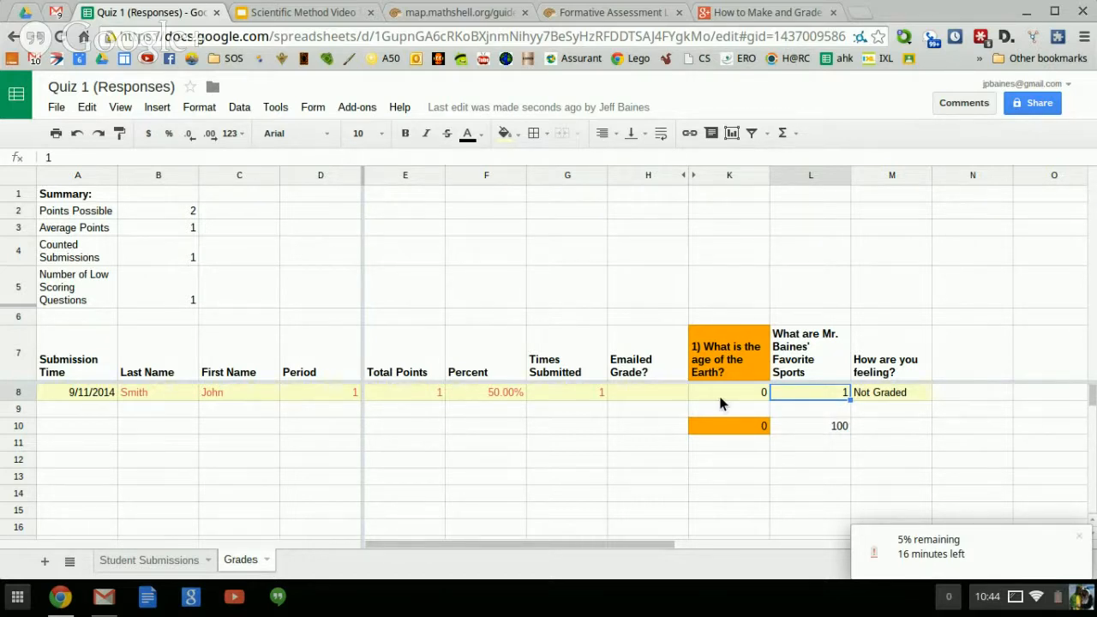
Switch back to the Student Submissions sheet.
left_click(126, 566)
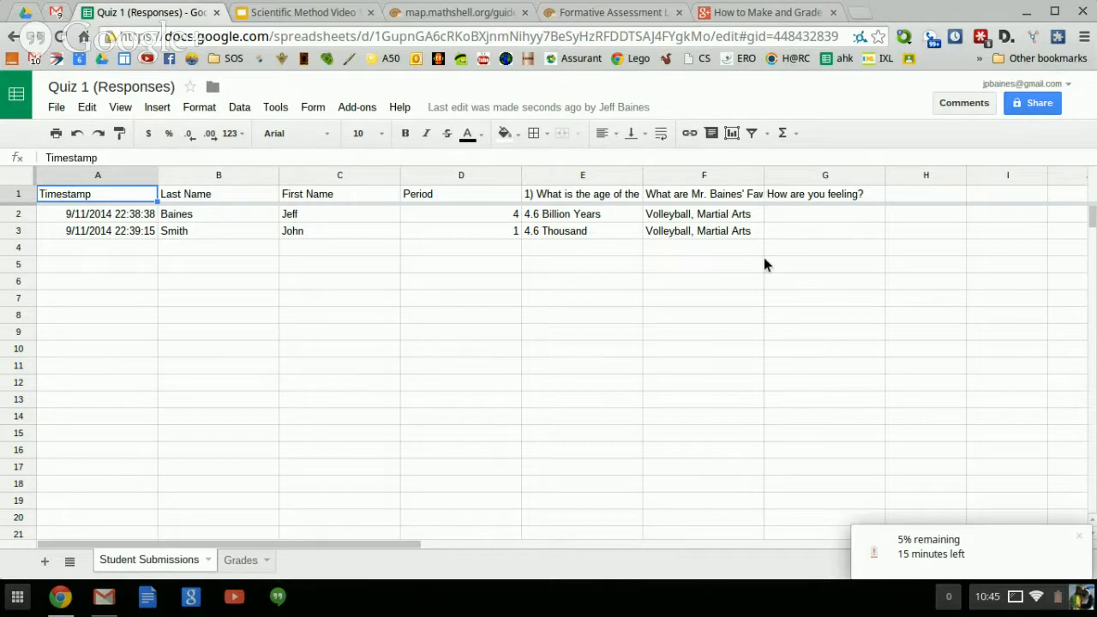
left_click(245, 561)
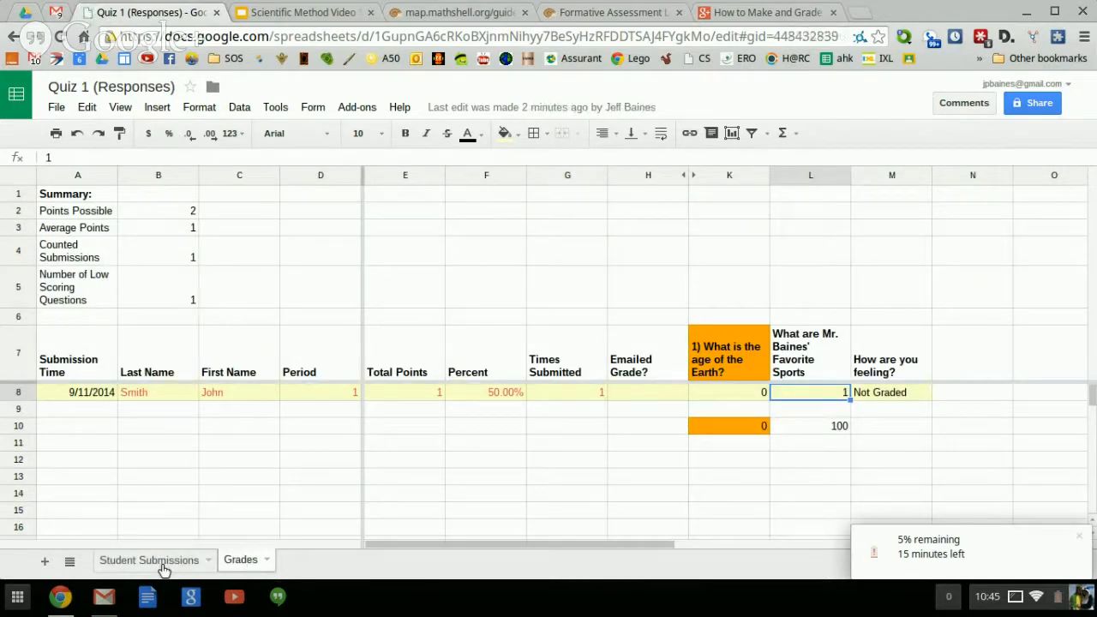
left_click(154, 560)
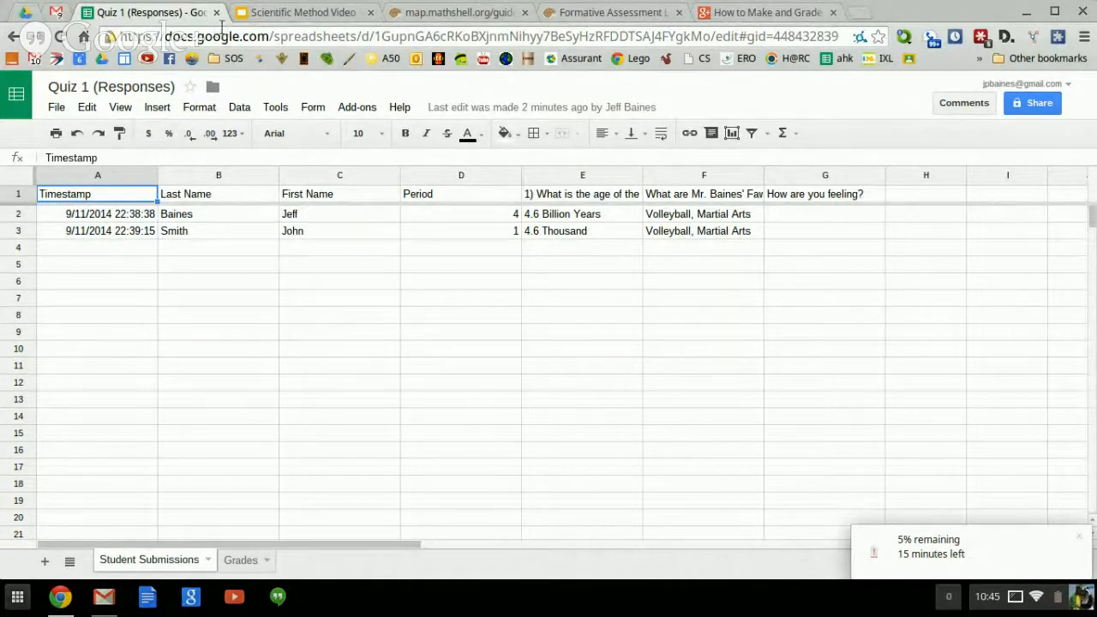
Bring the Hangouts window forward and stop the screen-sharing broadcast.
left_click(74, 596)
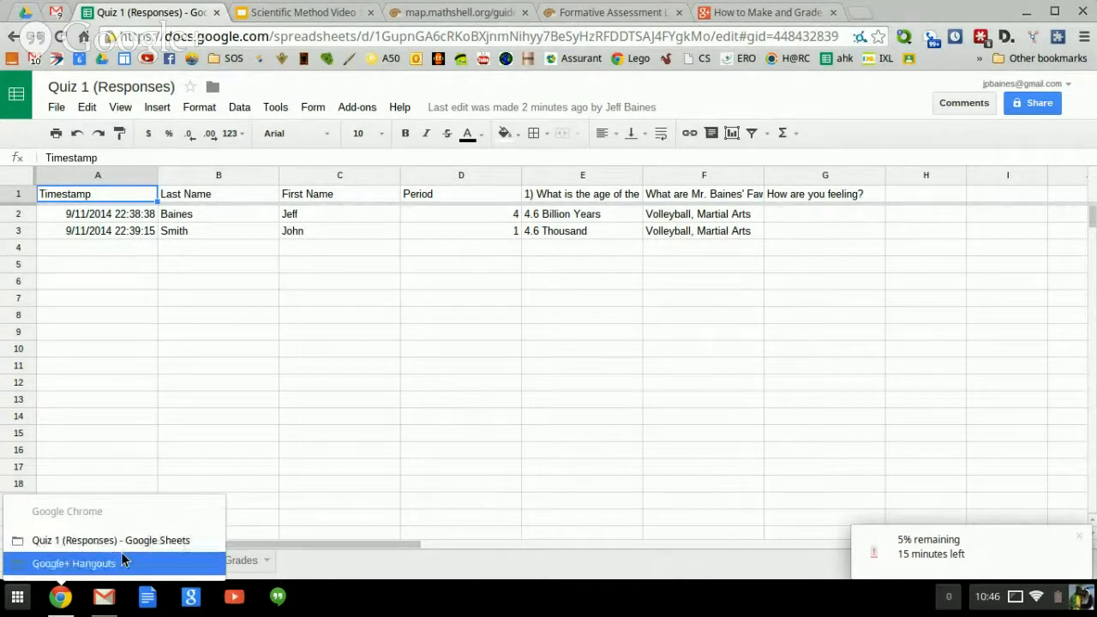
left_click(121, 557)
left_click(522, 509)
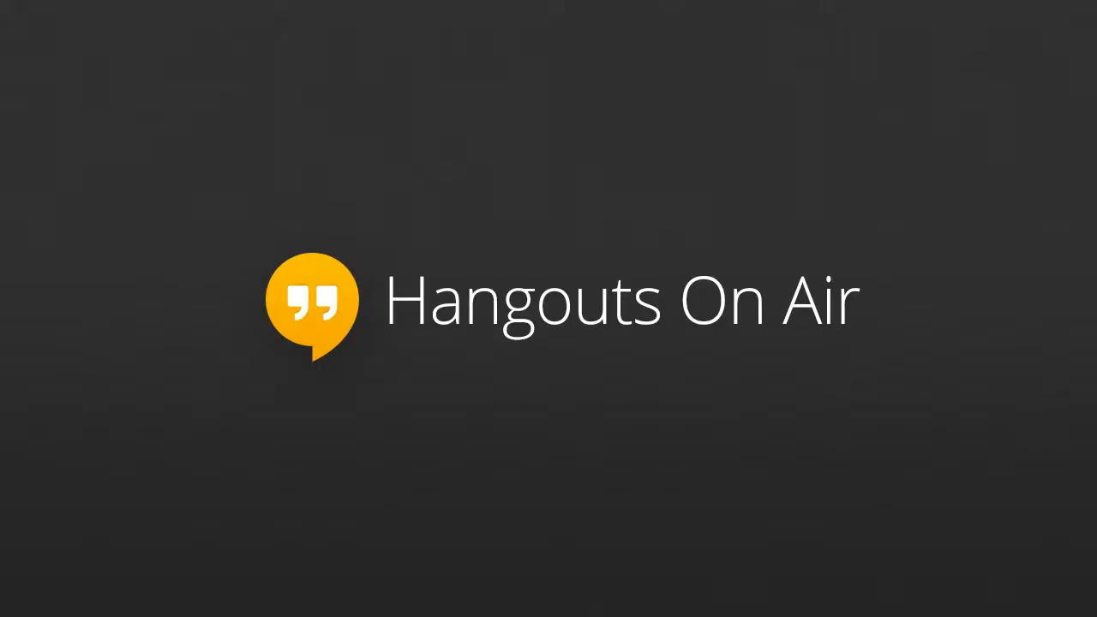